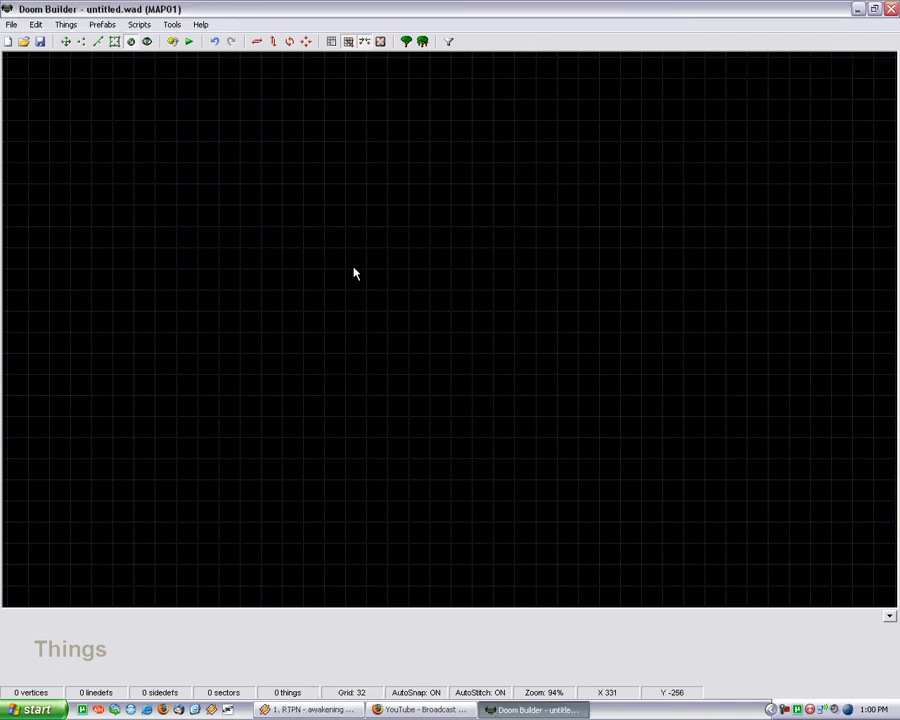
Place a thing on the empty map and draw a 256 by 256 square room around it.
key(Insert)
key(l)
key(Insert)
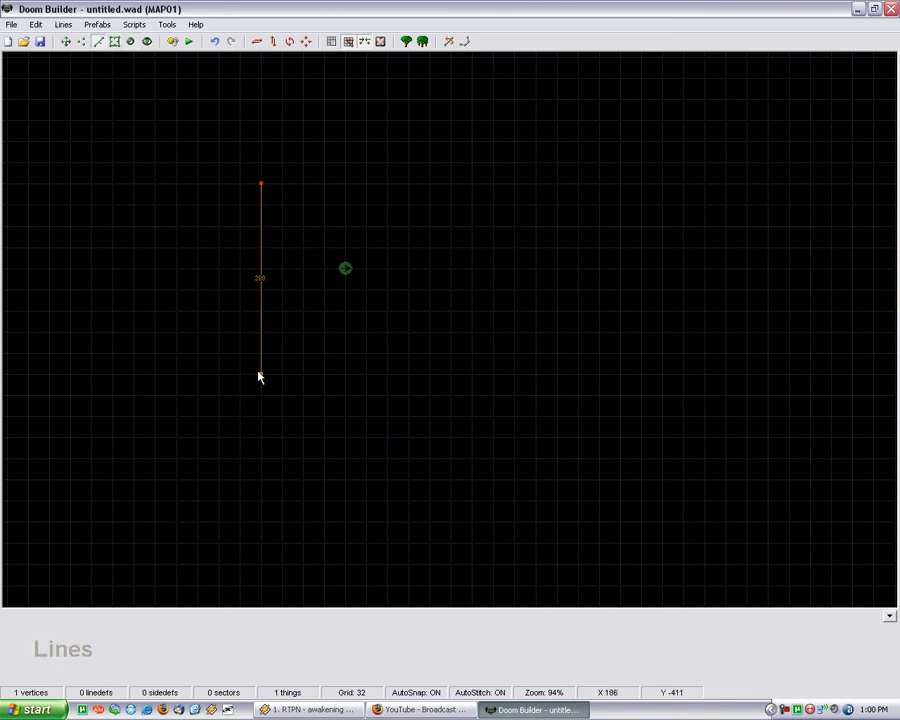
key(Insert)
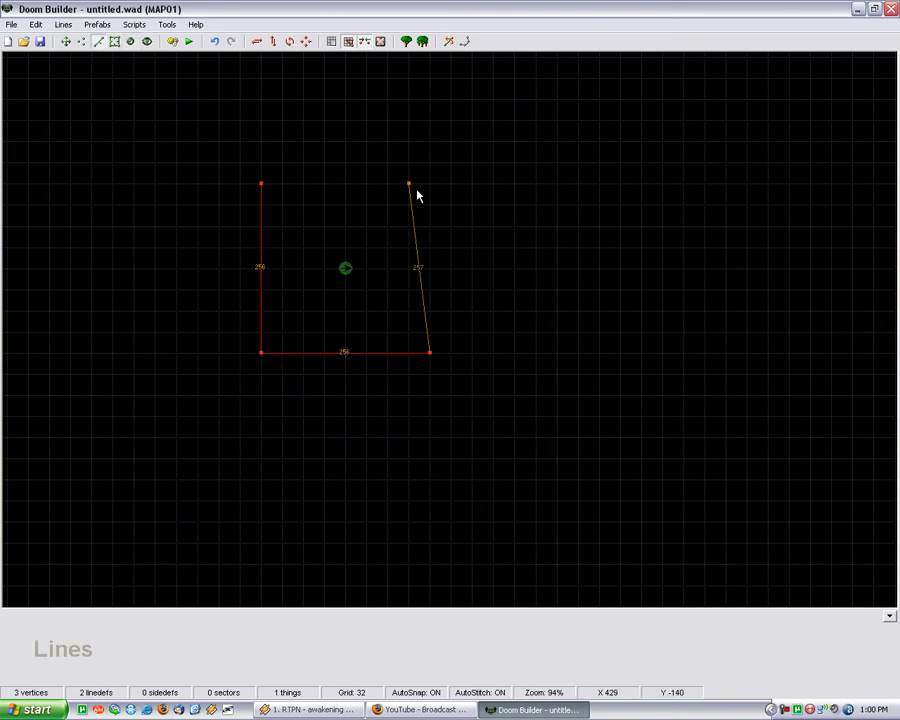
key(Insert)
key(Insert)
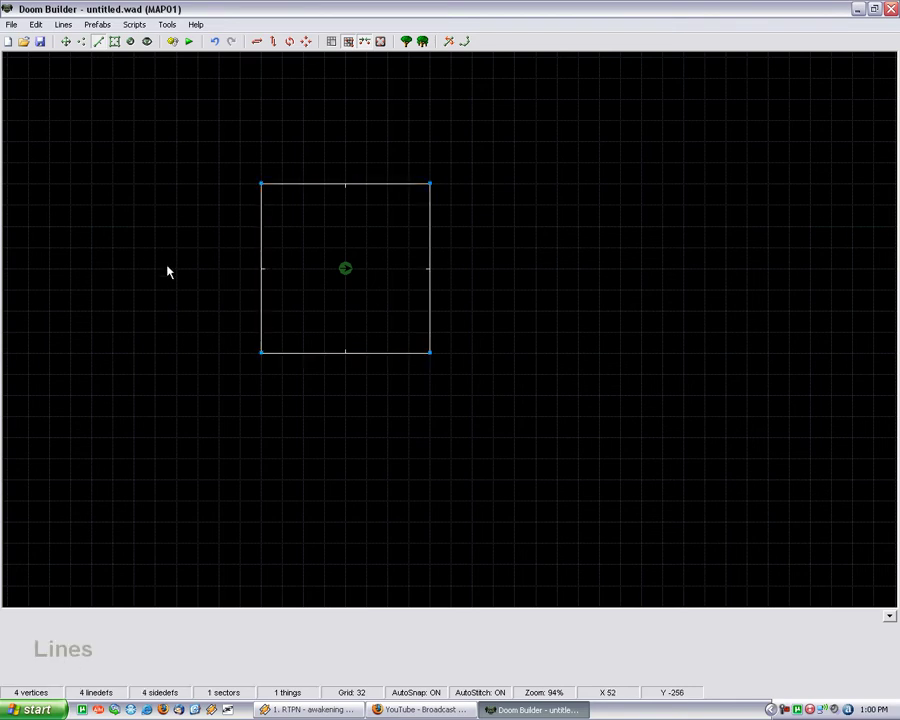
Draw a 128 by 32 window recess centred on the outside of the room's west wall.
scroll(237, 234, up, 1)
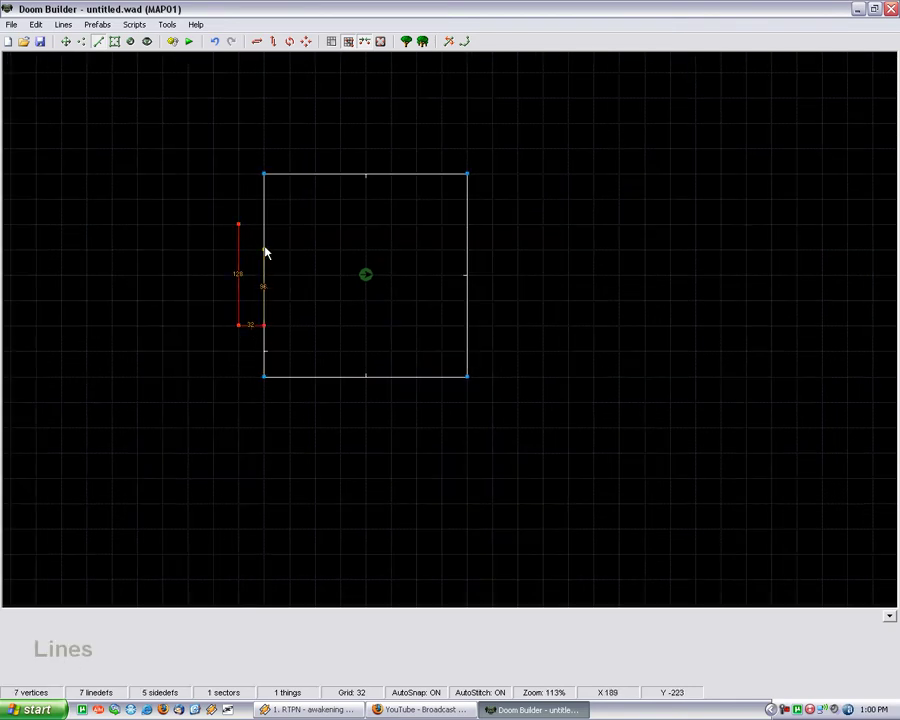
key(Insert)
scroll(548, 408, down, 1)
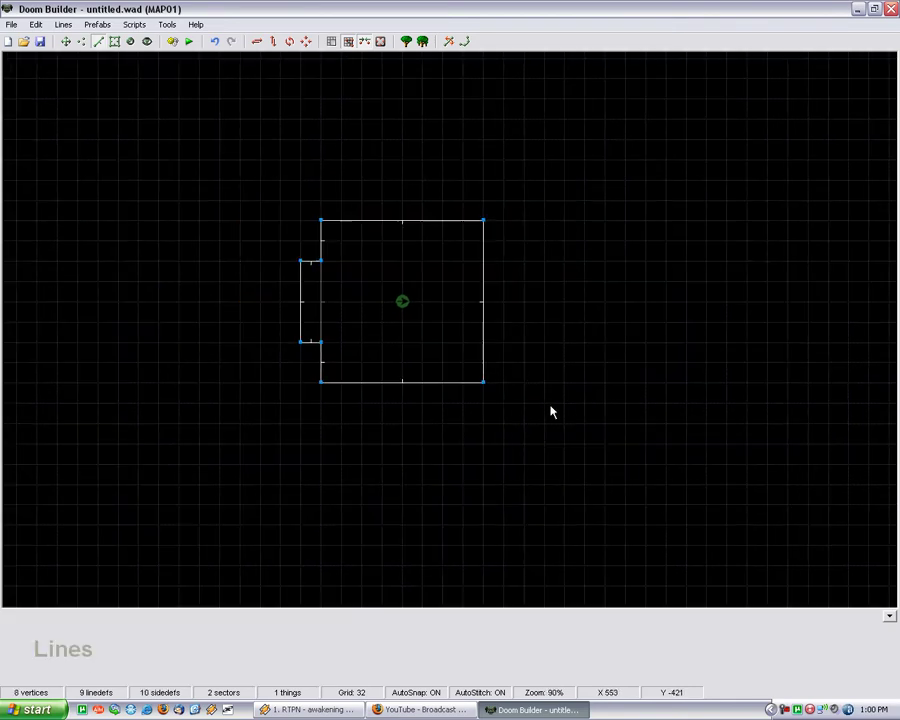
Draw a 192 by 32 outdoor strip against the outer side of the window recess.
scroll(270, 364, up, 2)
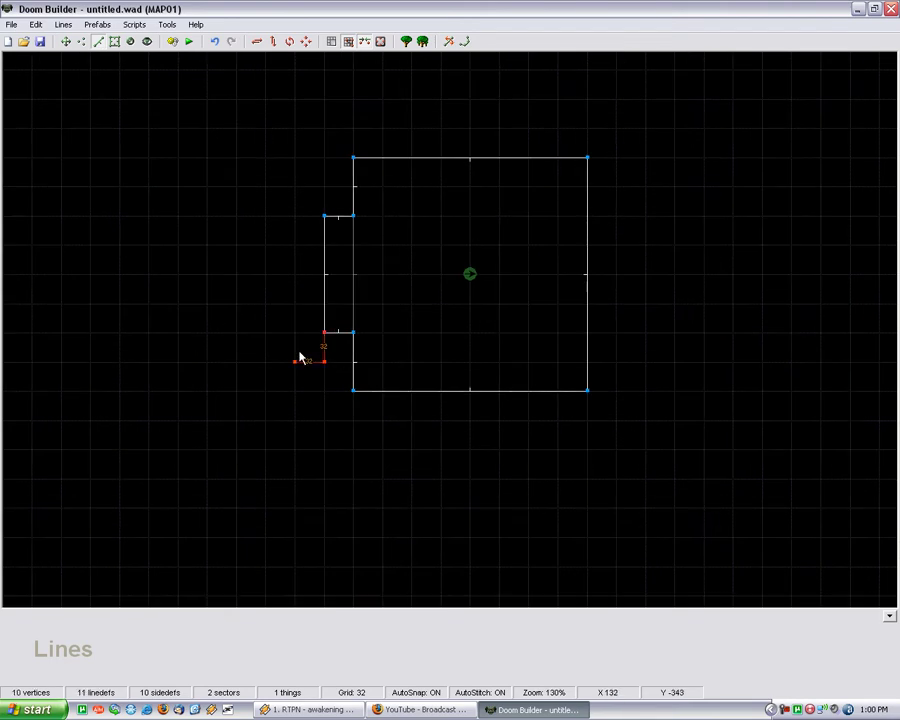
key(Insert)
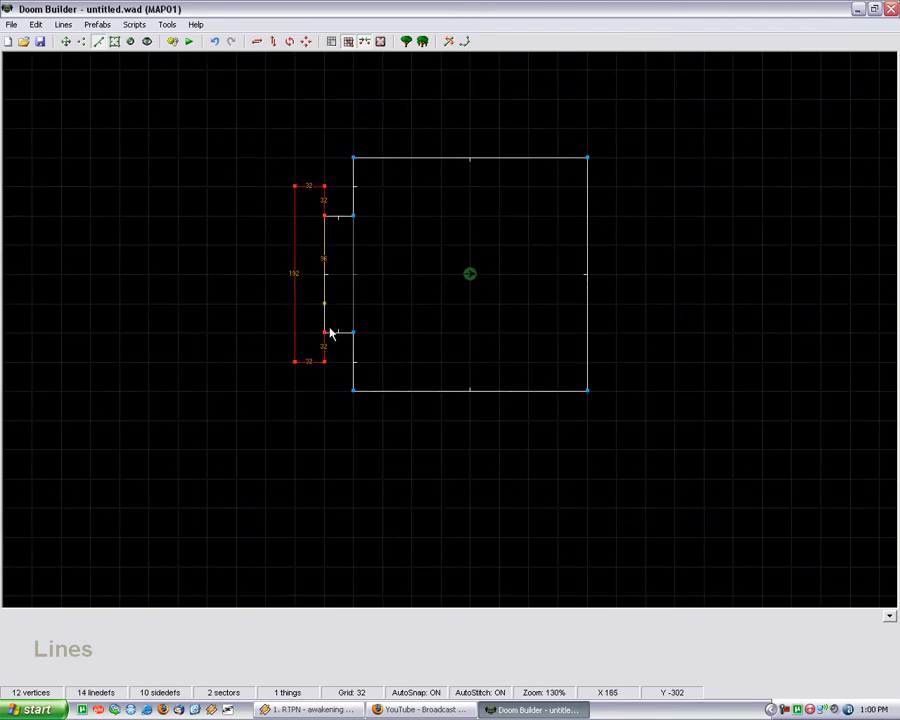
key(Insert)
In 3D editing mode, set the window recess's floor height to 32 and its ceiling height to 104.
key(w)
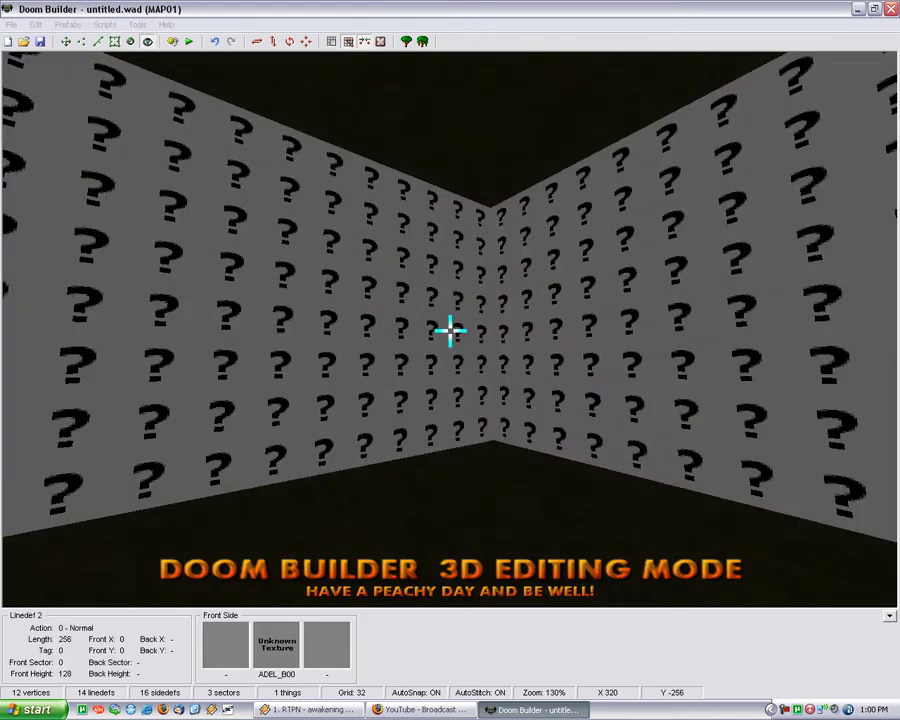
scroll(450, 330, up, 4)
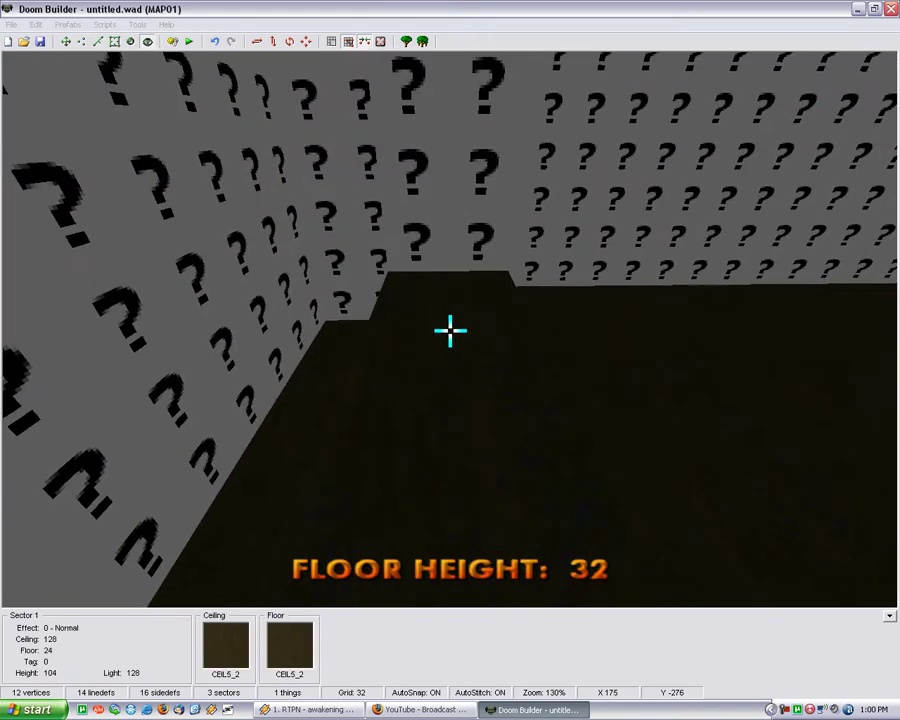
scroll(450, 330, down, 3)
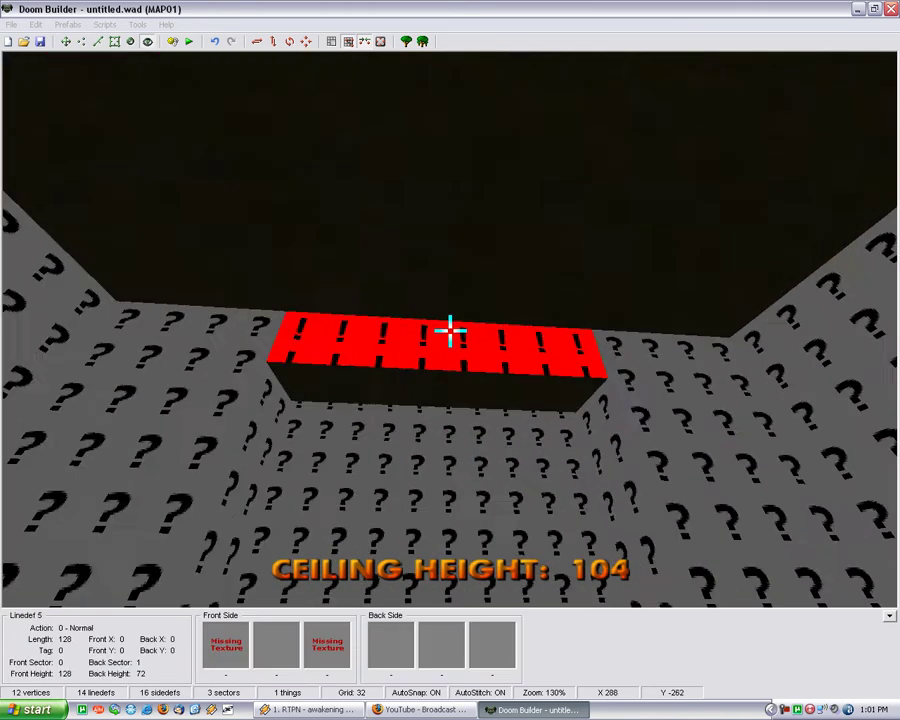
Apply the STARGR1 texture to the missing wall faces above and below the window opening.
click(450, 330)
text(st)
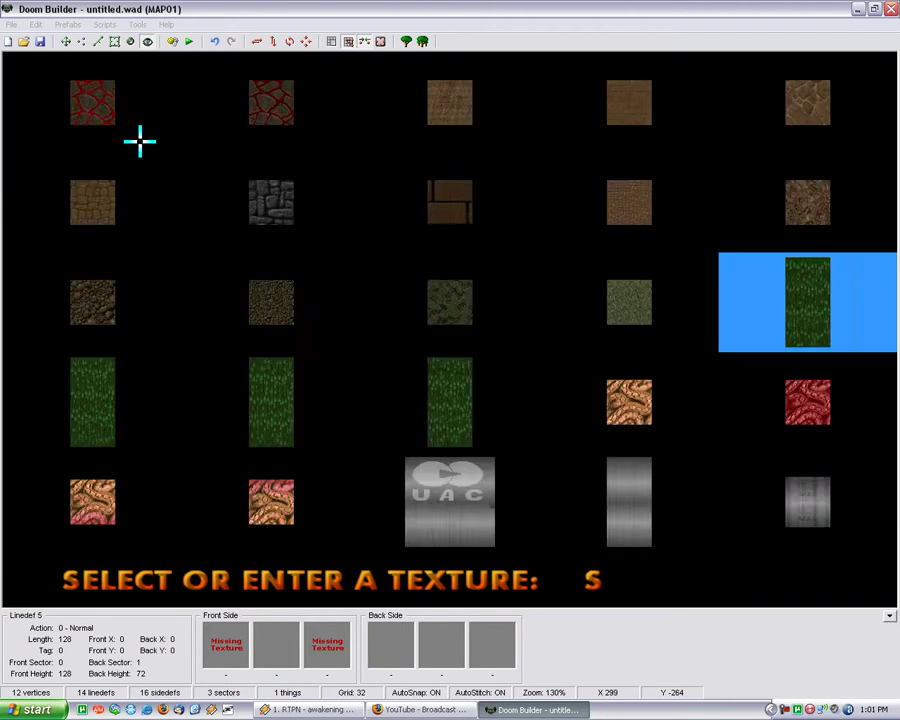
click(675, 418)
click(450, 330)
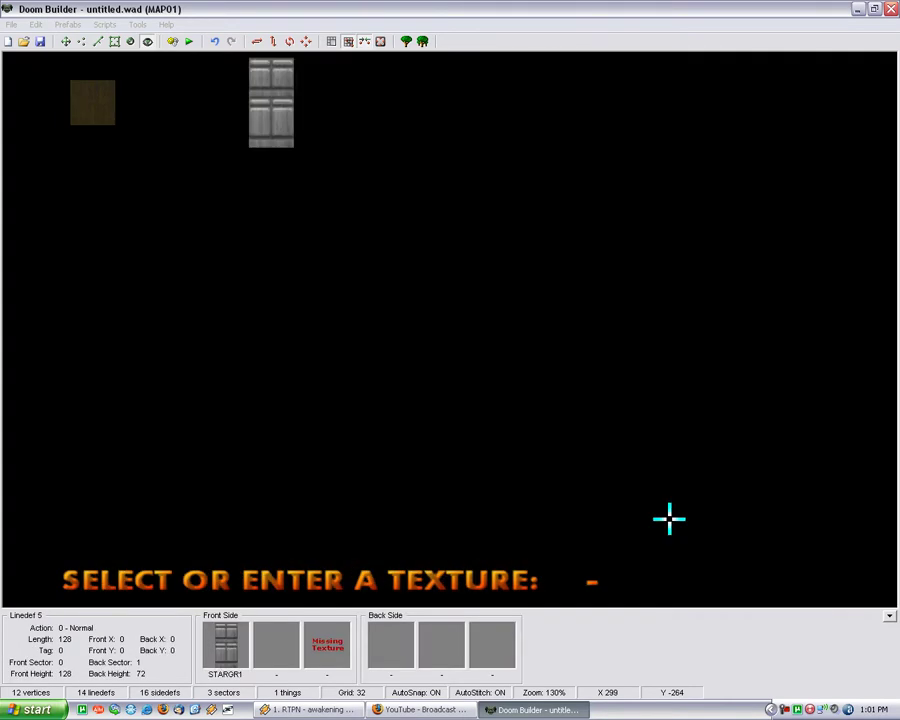
click(300, 115)
Apply the STARGR1 texture to the remaining walls of the main room.
click(450, 330)
click(209, 103)
click(450, 330)
click(260, 95)
click(450, 330)
click(271, 102)
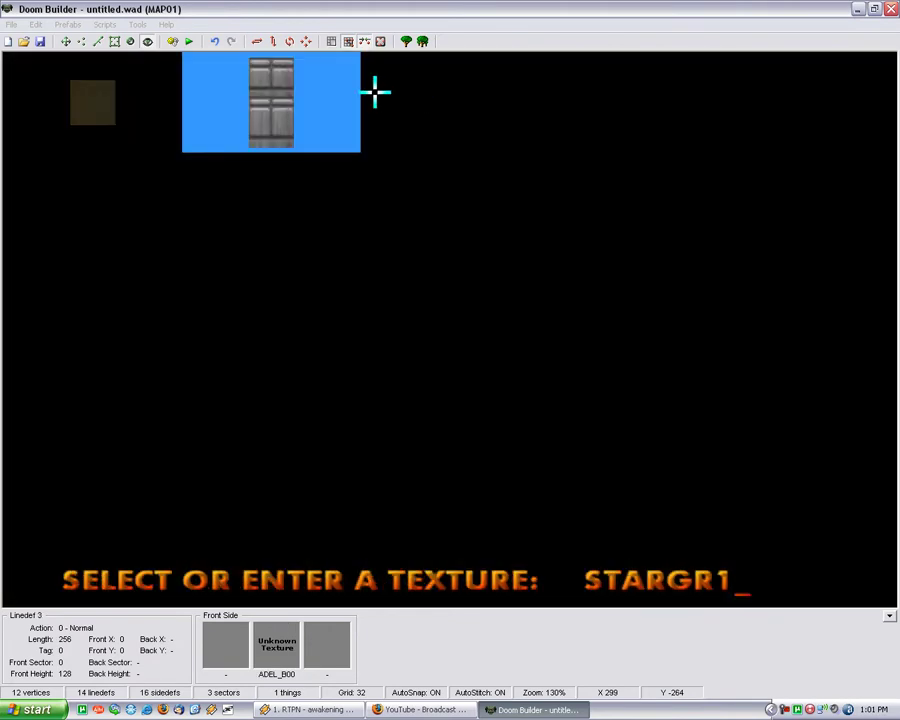
click(450, 330)
click(271, 102)
click(450, 330)
key(Return)
Raise the main room's brightness to 224, and make the wall below the window lower unpegged with its textures auto-aligned.
scroll(450, 330, up, 6)
key(e)
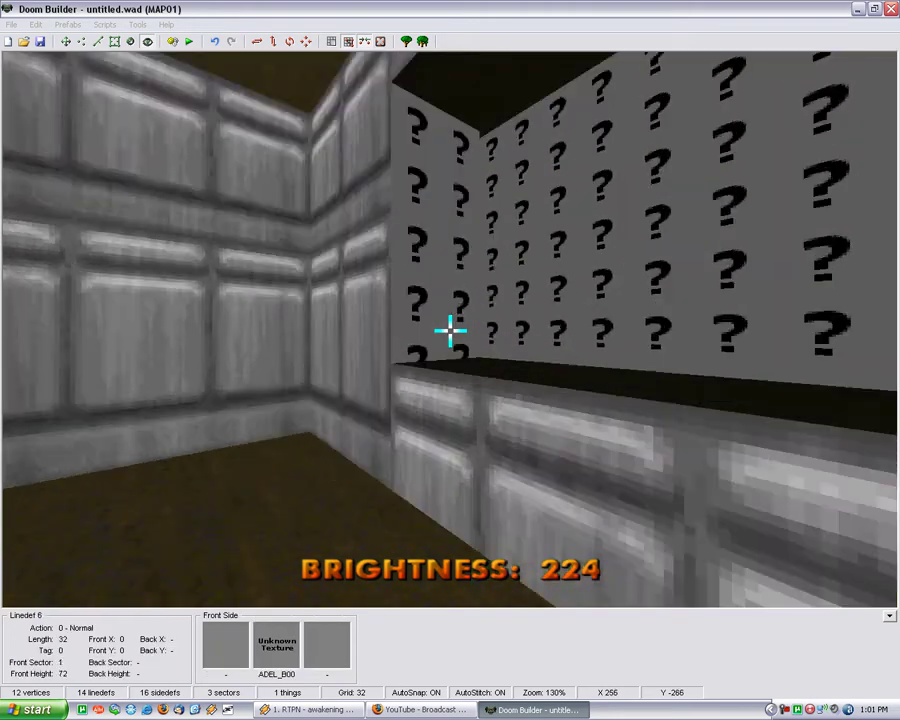
key(w)
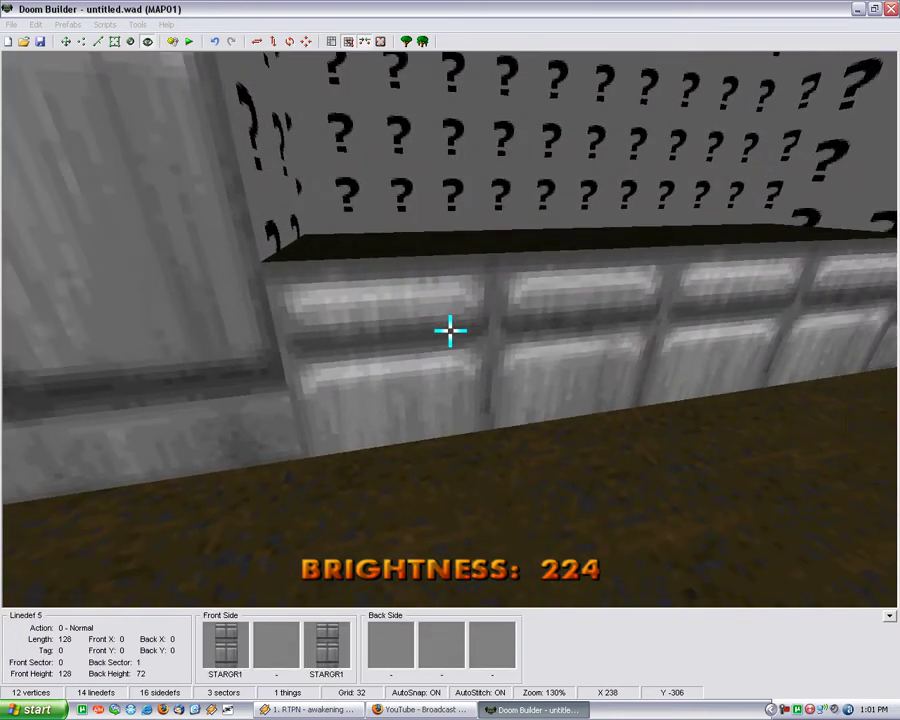
key(l)
key(a)
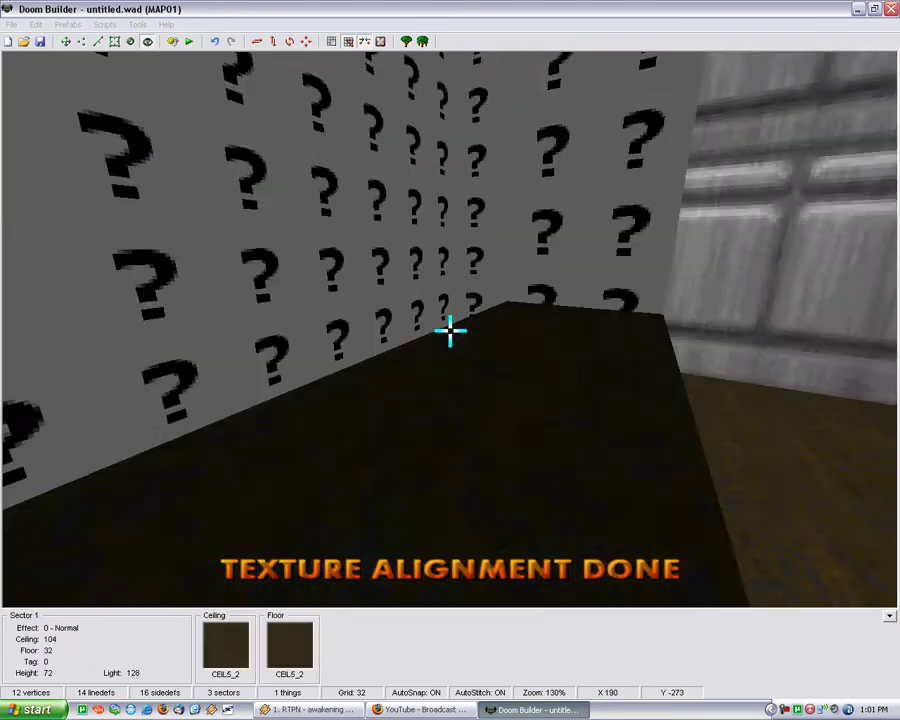
Texture both side walls of the window recess with STARGR1 and set the recess's brightness to 192.
click(450, 330)
click(287, 57)
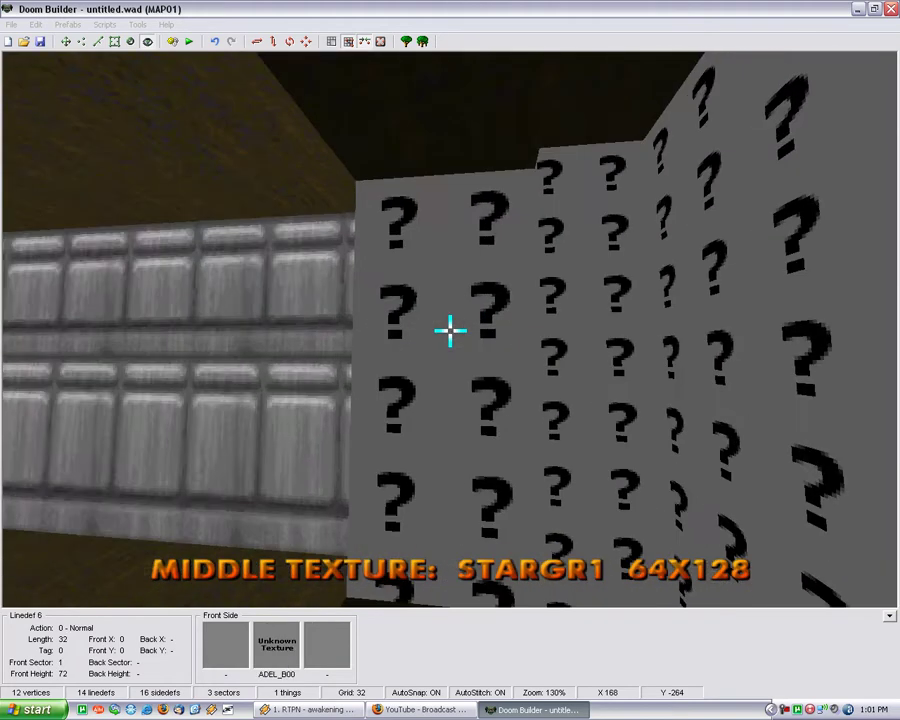
click(450, 330)
click(394, 60)
ctrl+scroll(450, 330, up, 4)
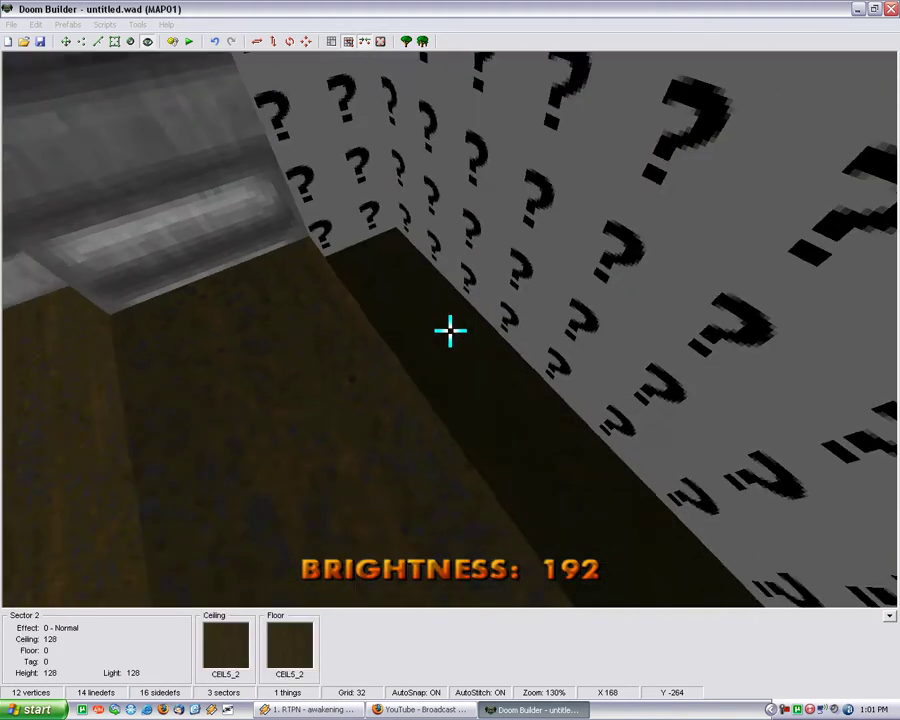
Apply the F_SKY1 texture to the ceiling of the outdoor strip behind the window.
key(f)
click(450, 330)
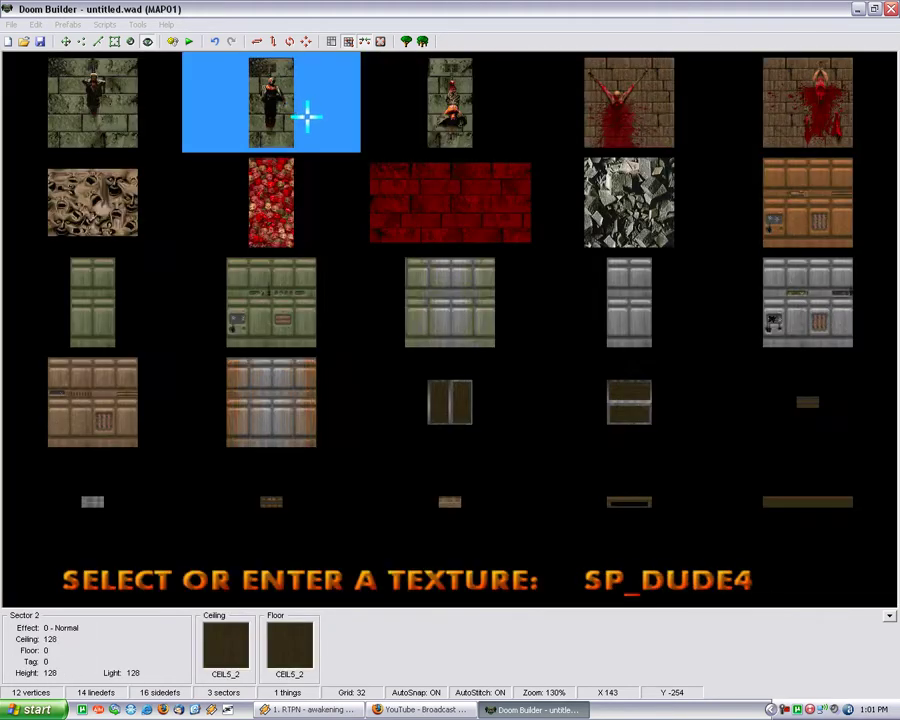
scroll(389, 219, up, 5)
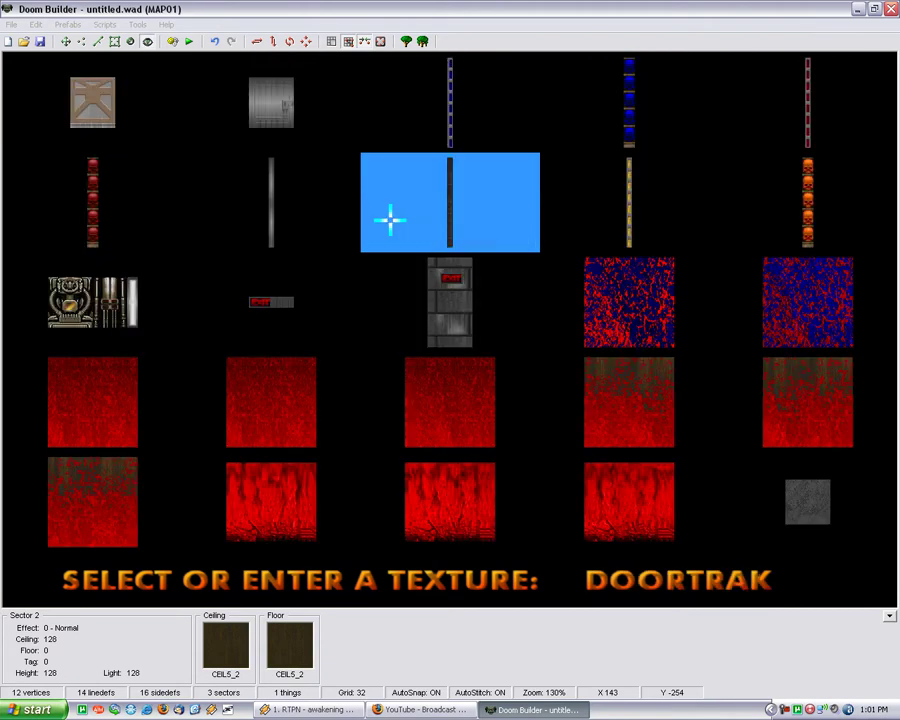
text(FWATER1)
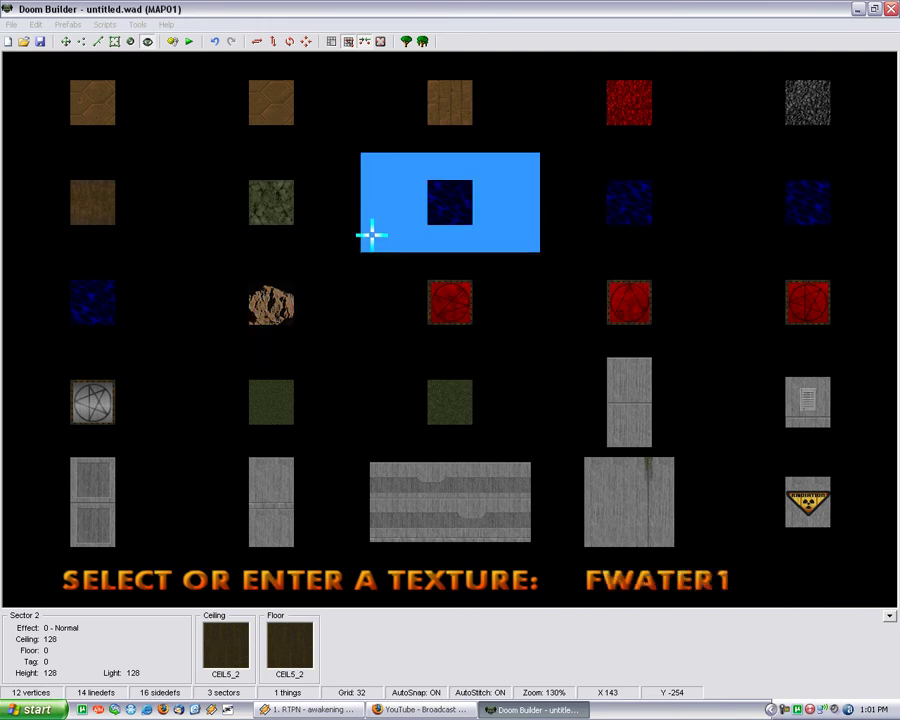
click(284, 296)
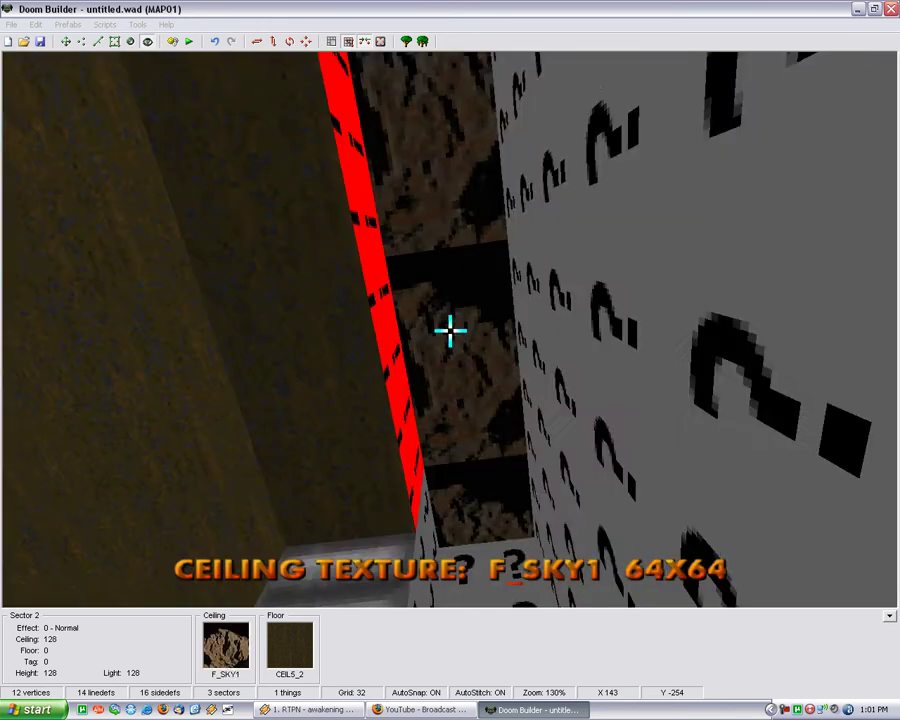
Apply the GRASS1 texture to the outdoor strip's floor and raise the strip's brightness to 255.
click(450, 330)
key(Tab)
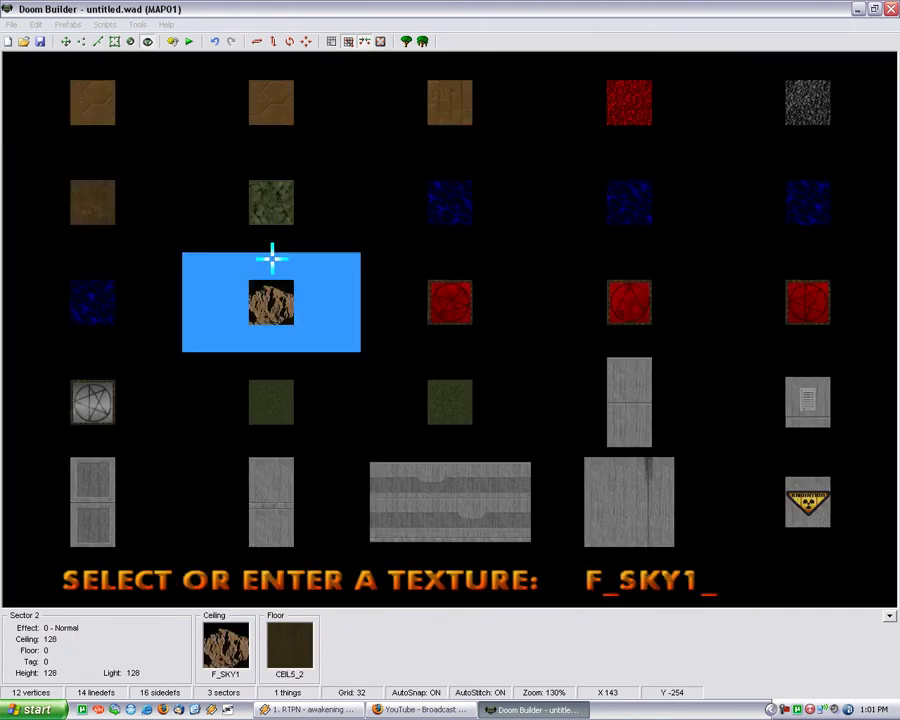
click(363, 393)
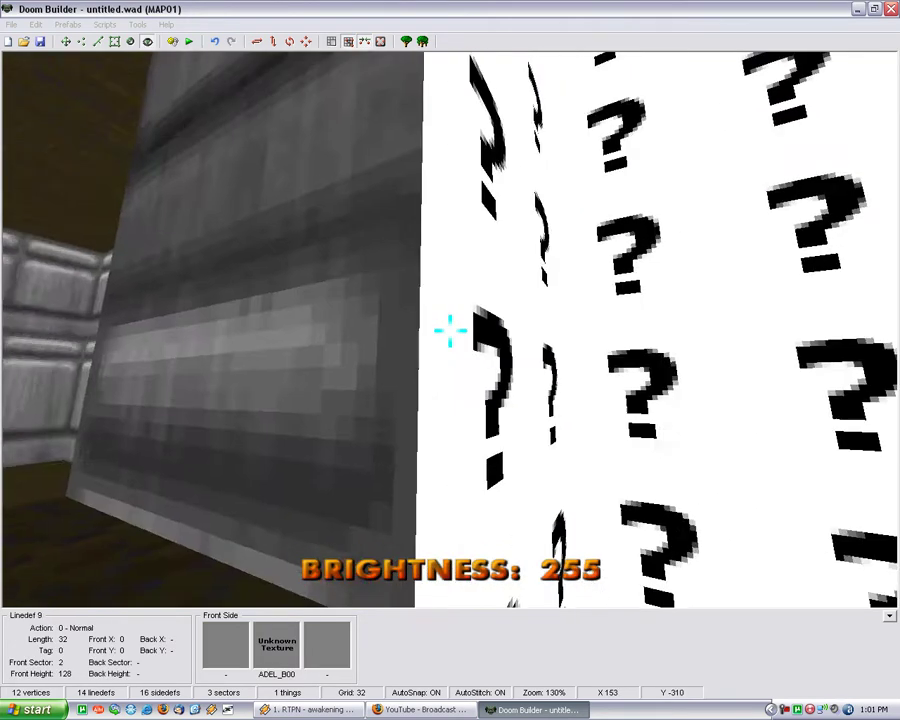
Apply STARGR1 to the outdoor strip's short wall beside the window opening and to its long outer wall.
click(450, 328)
click(450, 103)
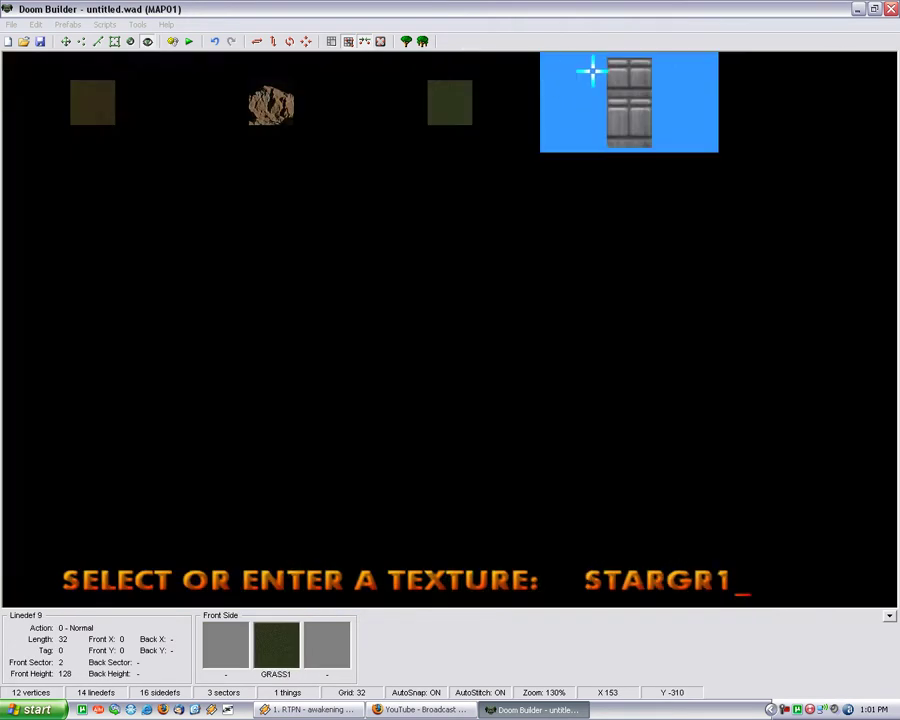
click(448, 326)
click(653, 62)
click(450, 328)
click(738, 70)
Apply STARGR1 to the outdoor strip's remaining walls and the missing face below the window's outer side.
key(e)
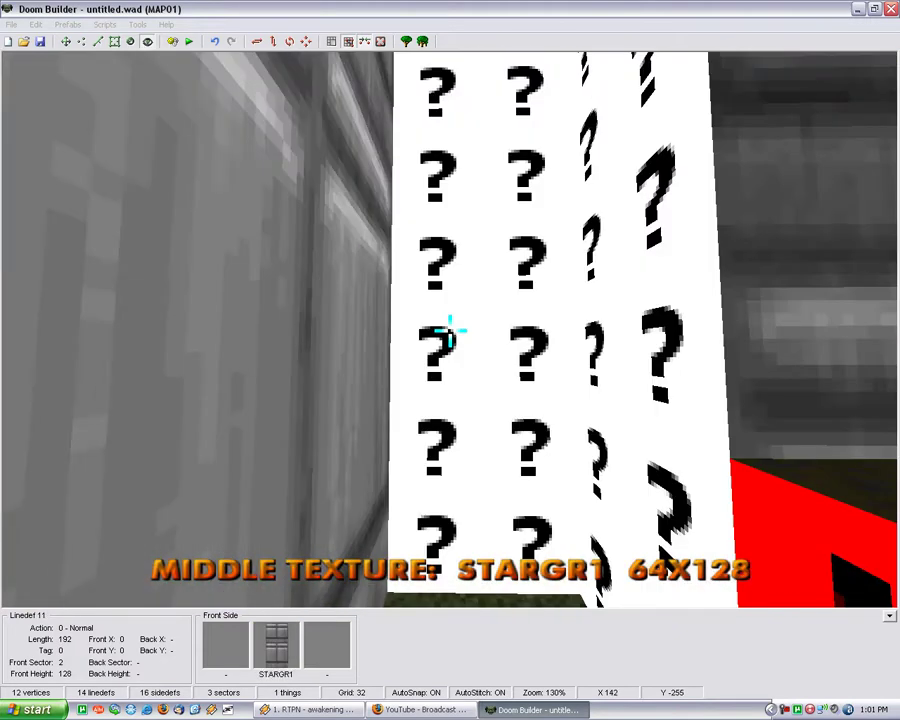
click(450, 328)
click(690, 80)
click(450, 330)
click(700, 66)
click(450, 330)
click(690, 72)
click(450, 330)
key(Return)
Turn on lower unpegged for the wall face at the window and return to the 2D map.
key(l)
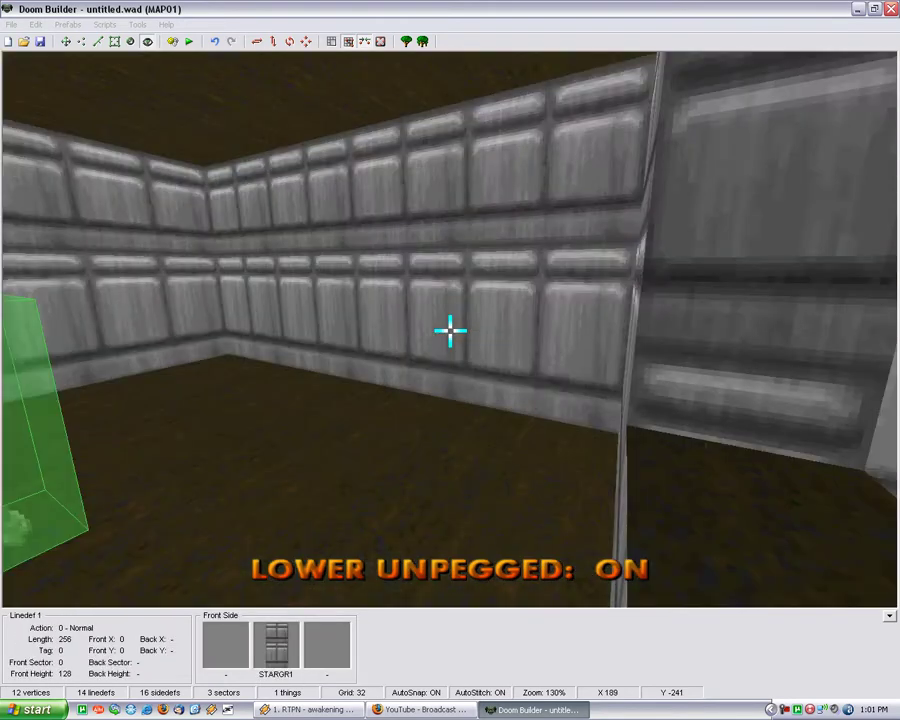
key(e)
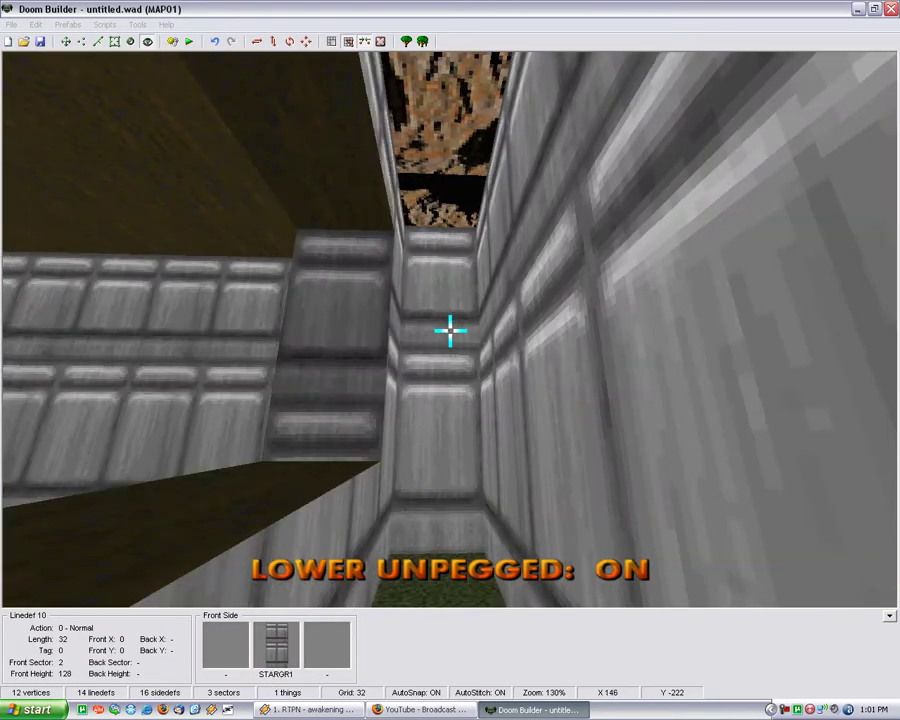
key(Escape)
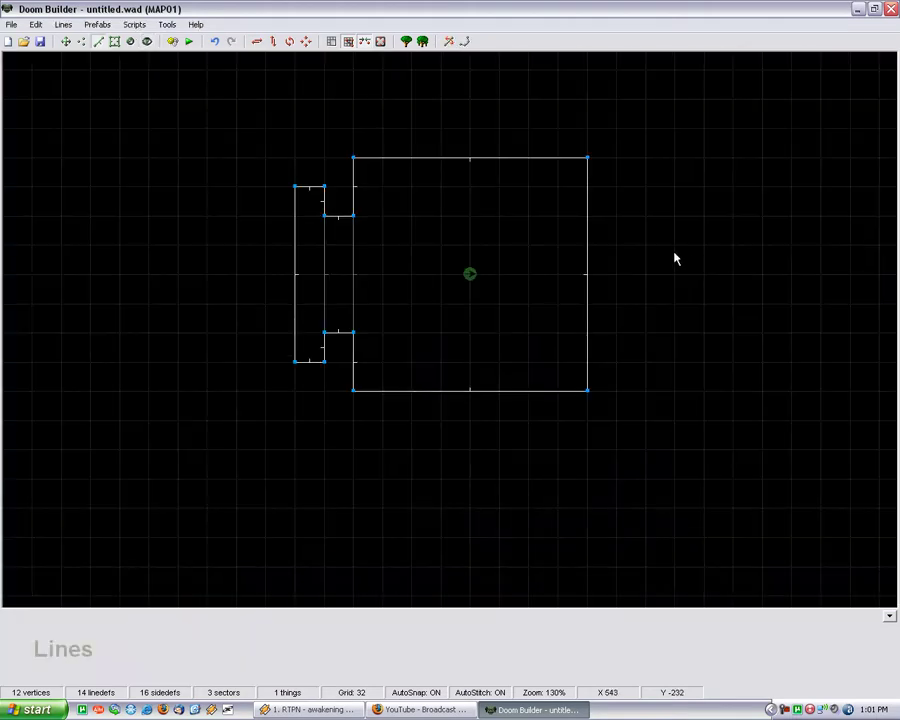
Draw a 512 by 512 square room 32 units east of the first room.
scroll(228, 356, down, 1)
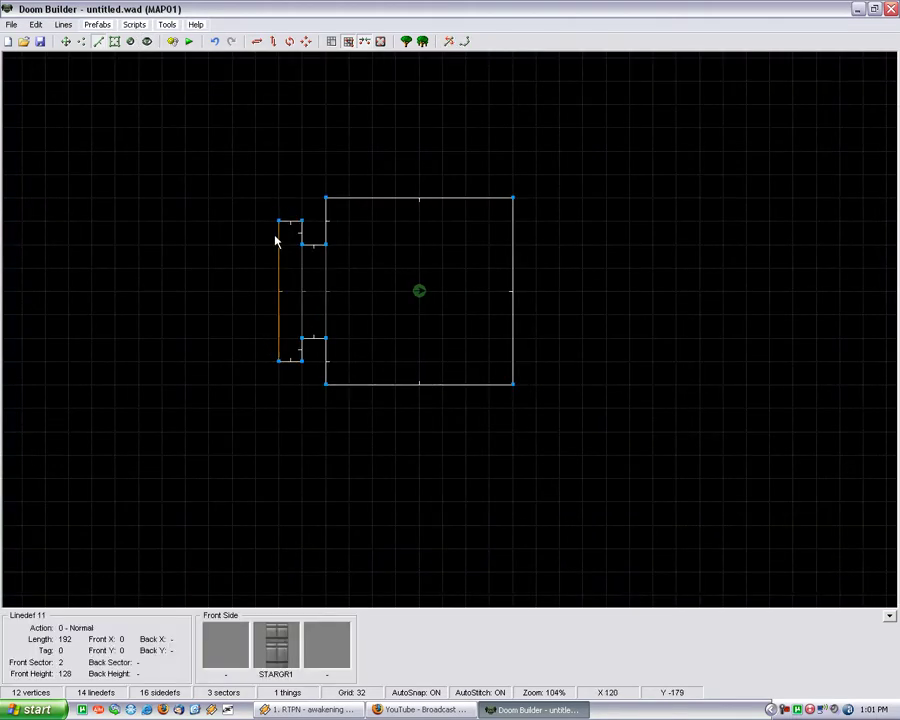
scroll(181, 367, down, 1)
scroll(488, 204, up, 1)
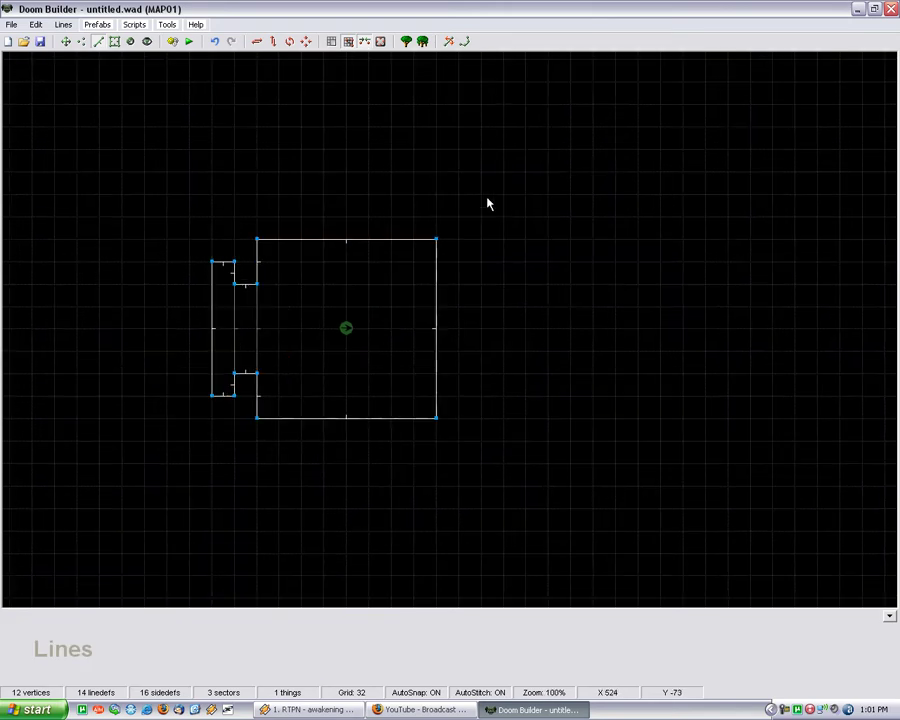
click(458, 152)
click(460, 510)
click(822, 513)
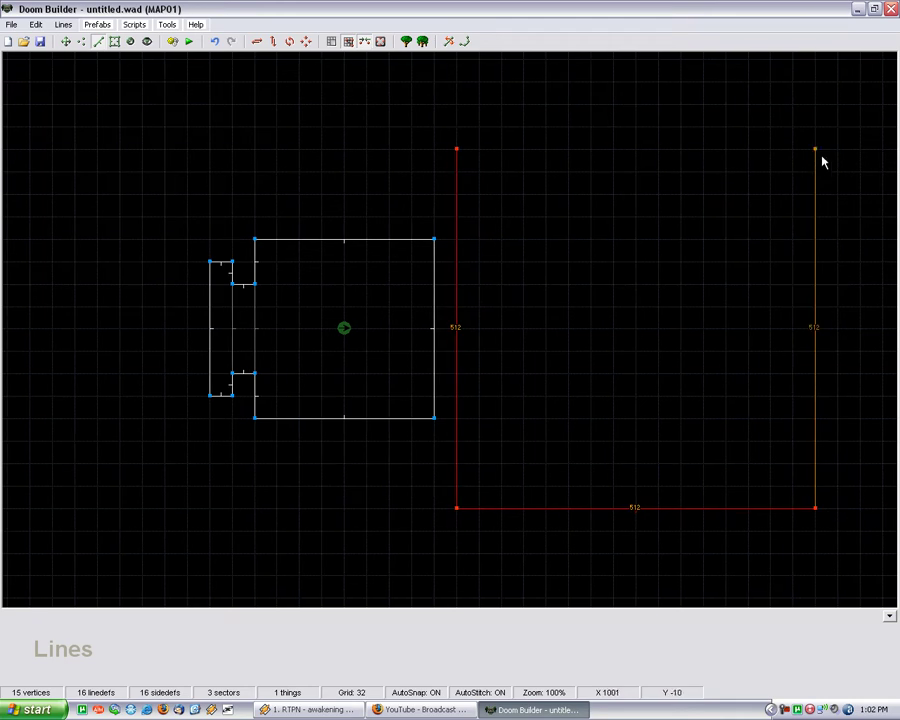
click(815, 150)
click(457, 152)
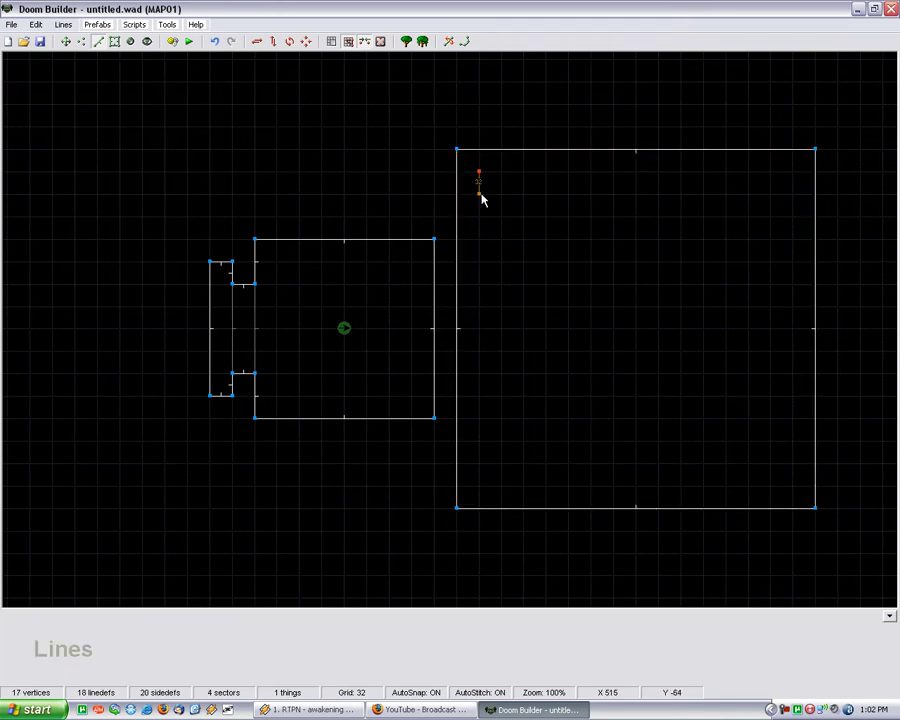
Draw a smaller square sector inside the large room, inset 32 units from its walls.
click(481, 487)
click(772, 484)
click(792, 486)
click(794, 173)
click(479, 172)
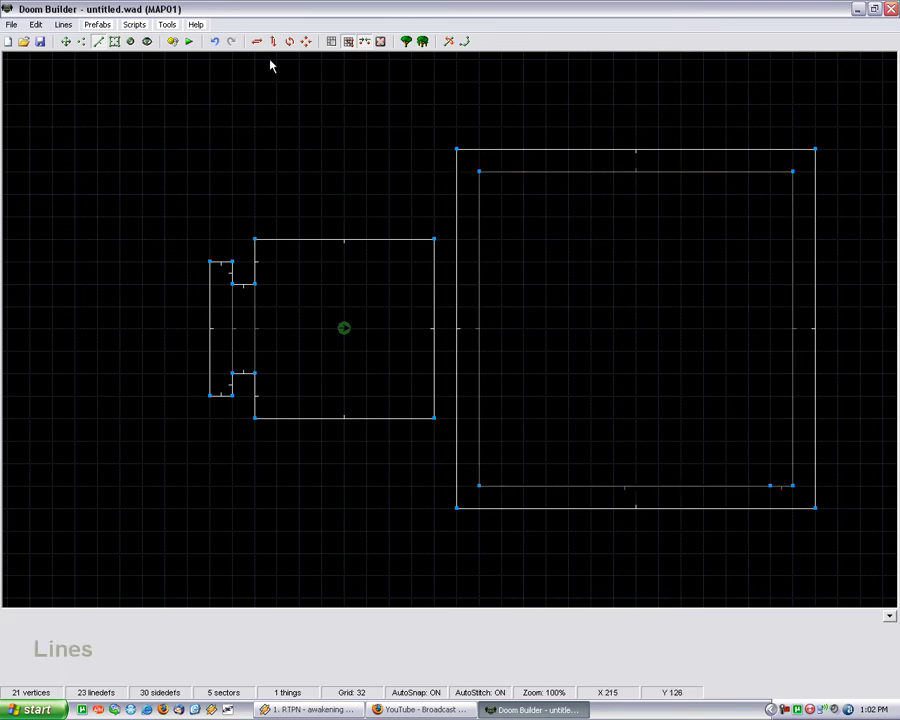
Delete the stray vertex near the inner square's southeast corner and return to lines mode.
click(81, 43)
key(Delete)
click(98, 42)
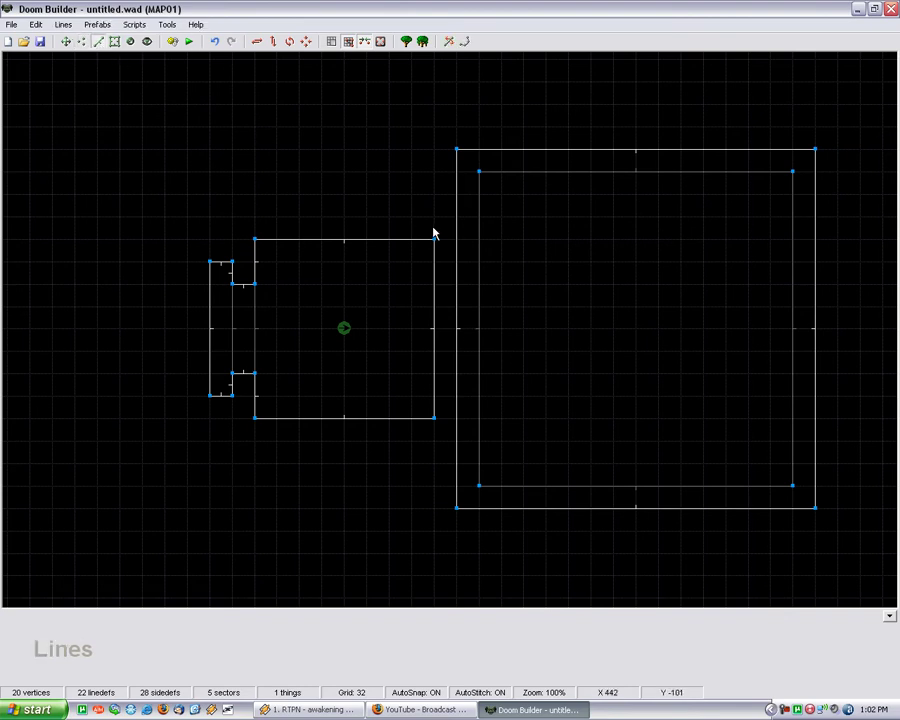
click(479, 258)
click(585, 172)
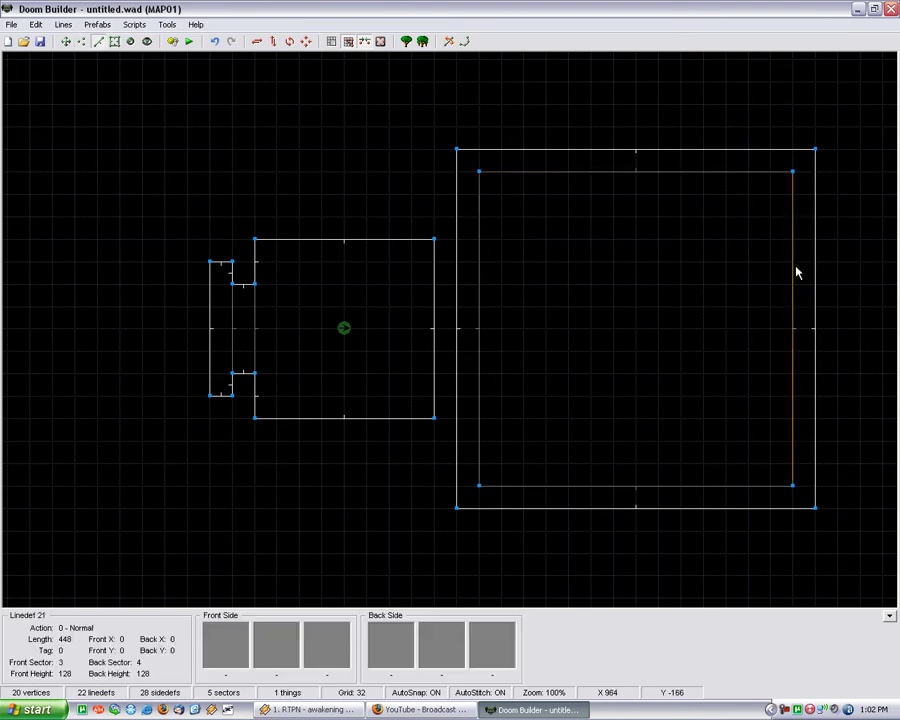
click(793, 268)
click(622, 487)
right_click(620, 492)
click(390, 233)
click(540, 278)
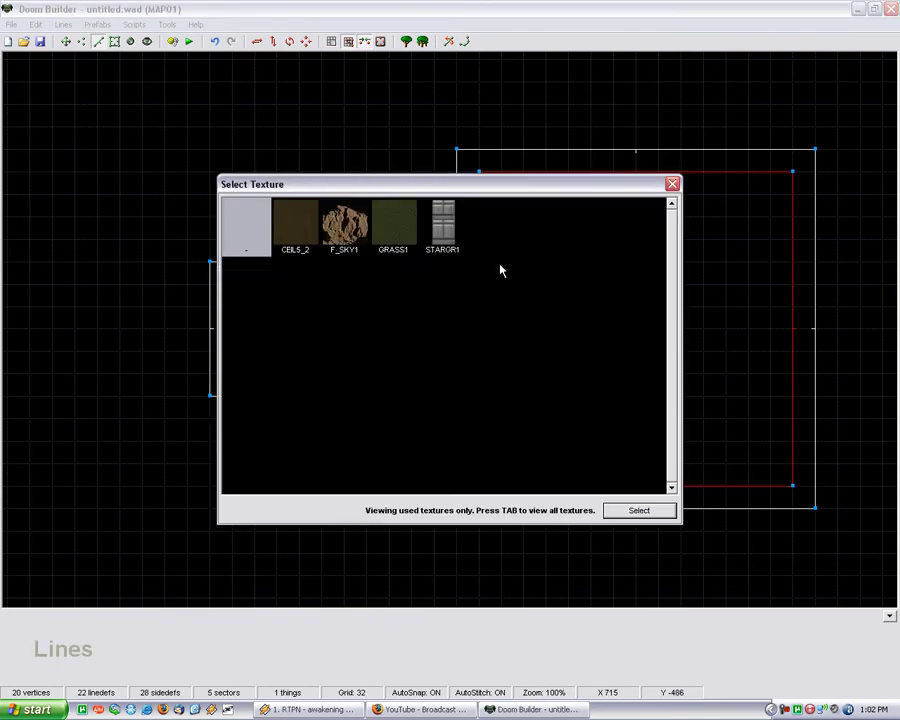
key(Tab)
scroll(480, 296, down, 5)
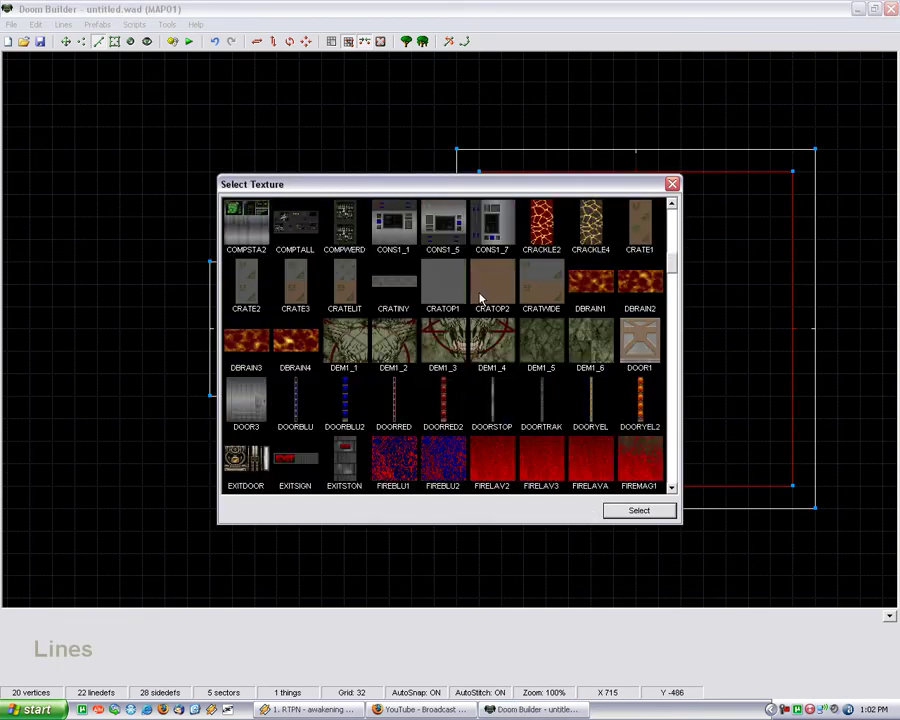
scroll(480, 296, down, 2)
scroll(484, 294, down, 5)
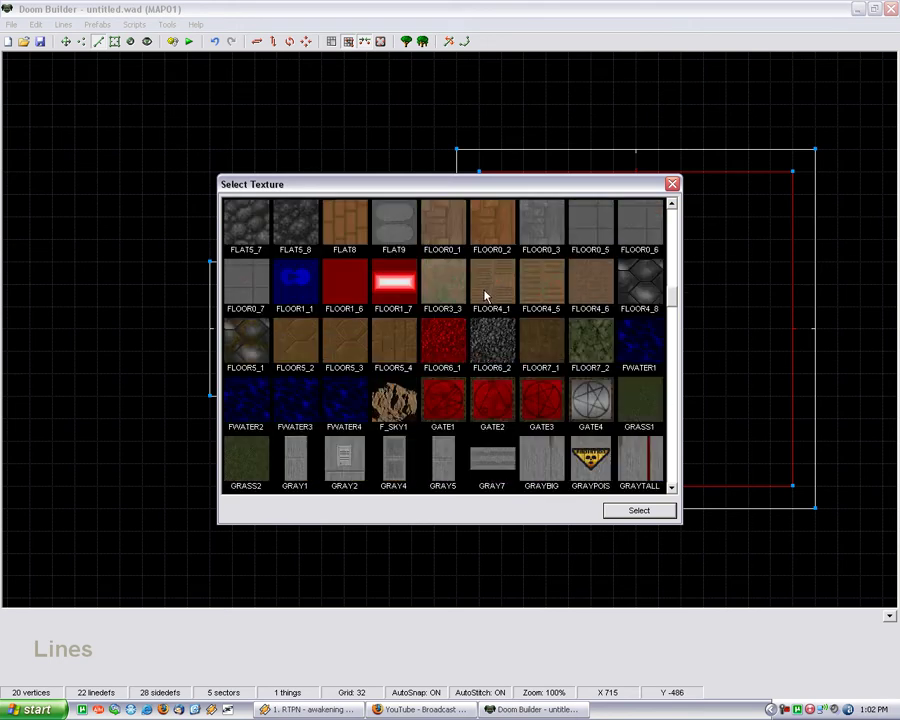
scroll(488, 295, down, 8)
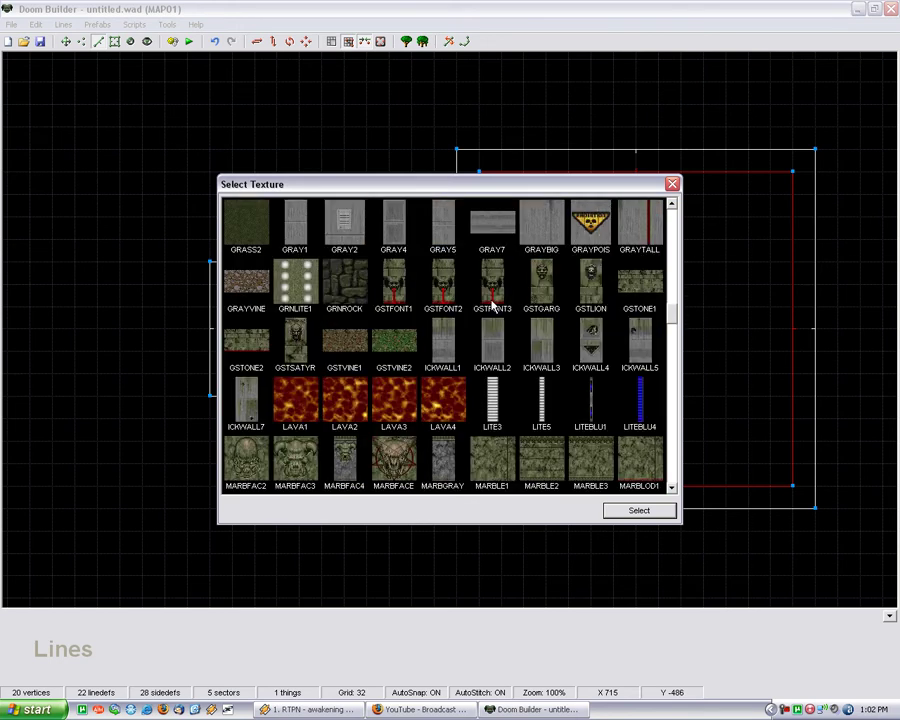
scroll(491, 304, down, 10)
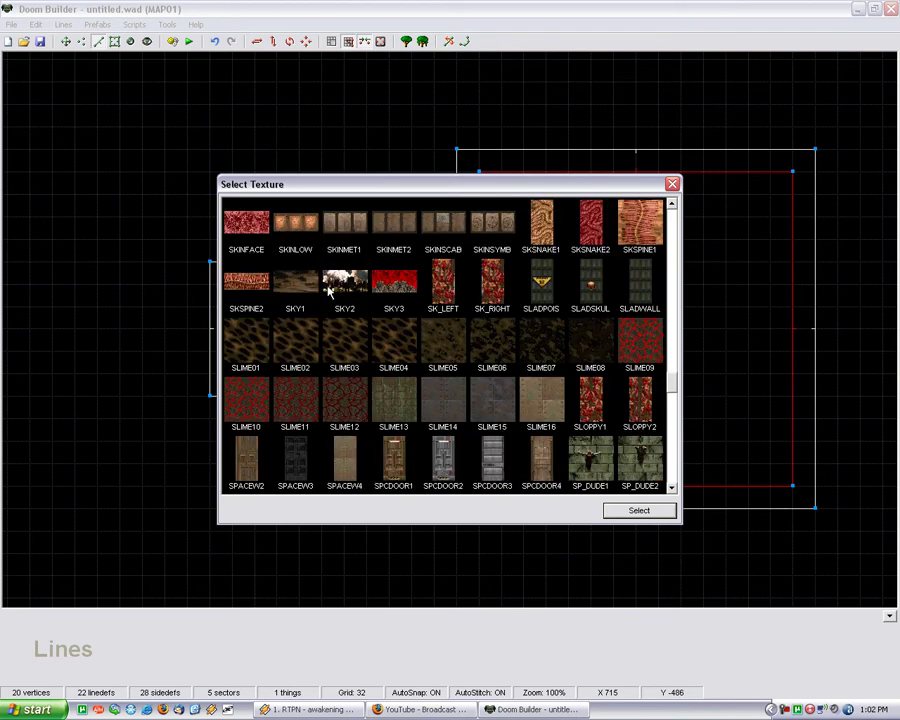
click(403, 291)
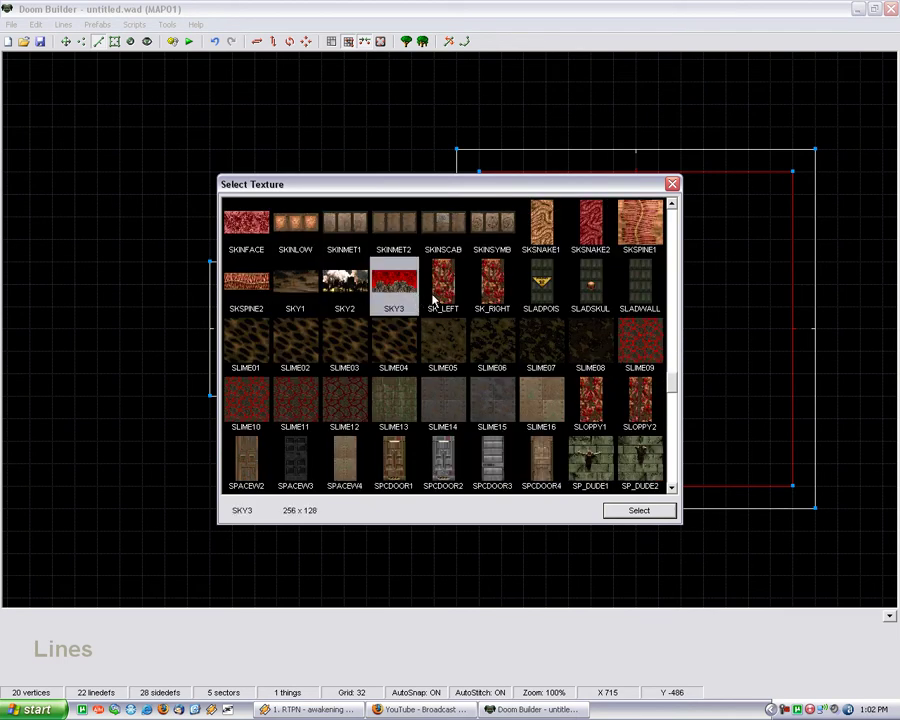
scroll(431, 296, down, 2)
scroll(430, 296, up, 2)
scroll(610, 245, up, 2)
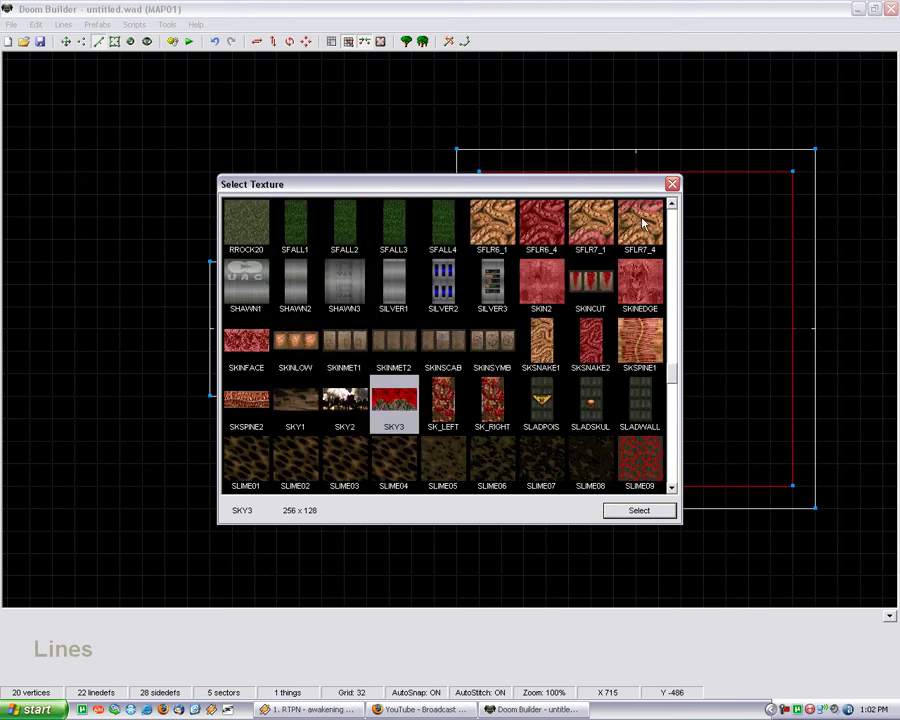
scroll(452, 285, down, 4)
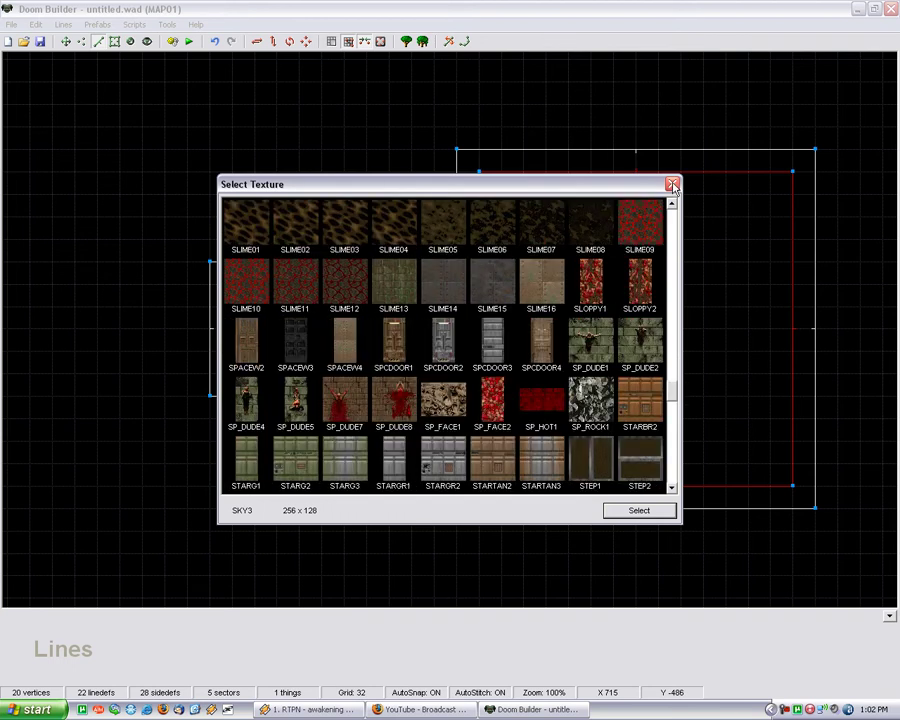
click(673, 185)
click(597, 485)
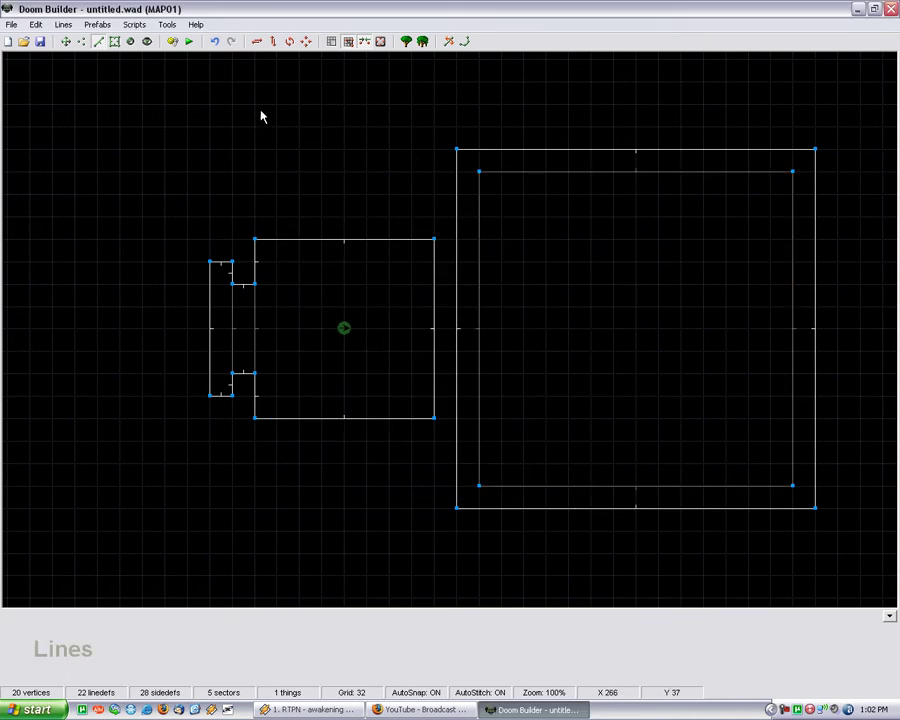
Insert additional vertices along all four sides of the inner square in the large room.
key(v)
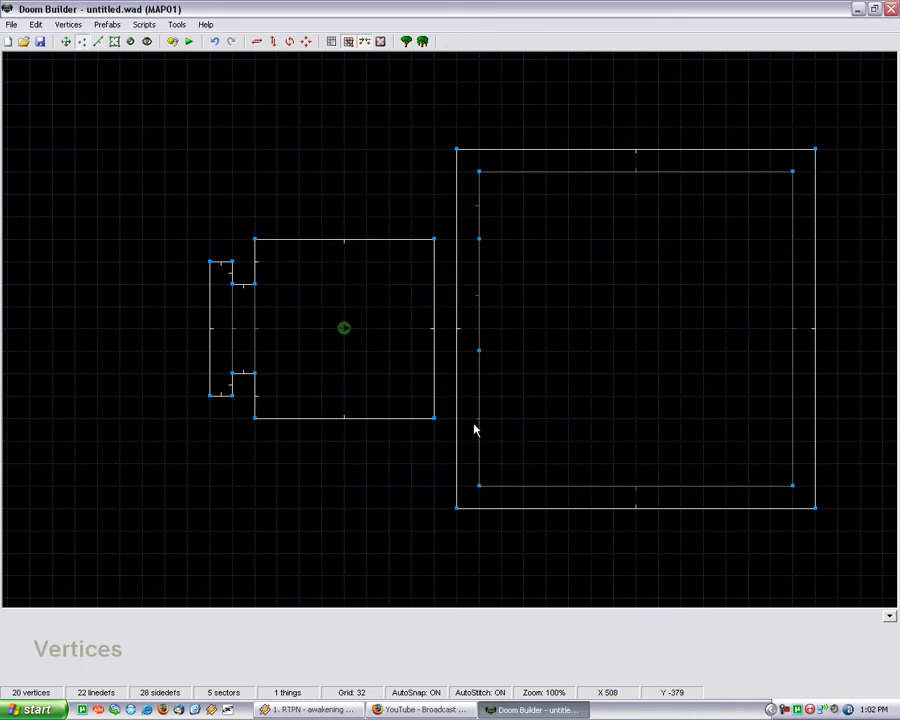
right_click(546, 487)
right_click(658, 487)
Move the inner square's vertices on the north, east and southeast sides inward to form an irregular, jagged outline.
drag(568, 179, 568, 193)
drag(755, 181, 726, 197)
drag(795, 173, 788, 216)
drag(784, 260, 773, 273)
drag(787, 410, 765, 398)
drag(792, 487, 772, 442)
drag(746, 489, 704, 464)
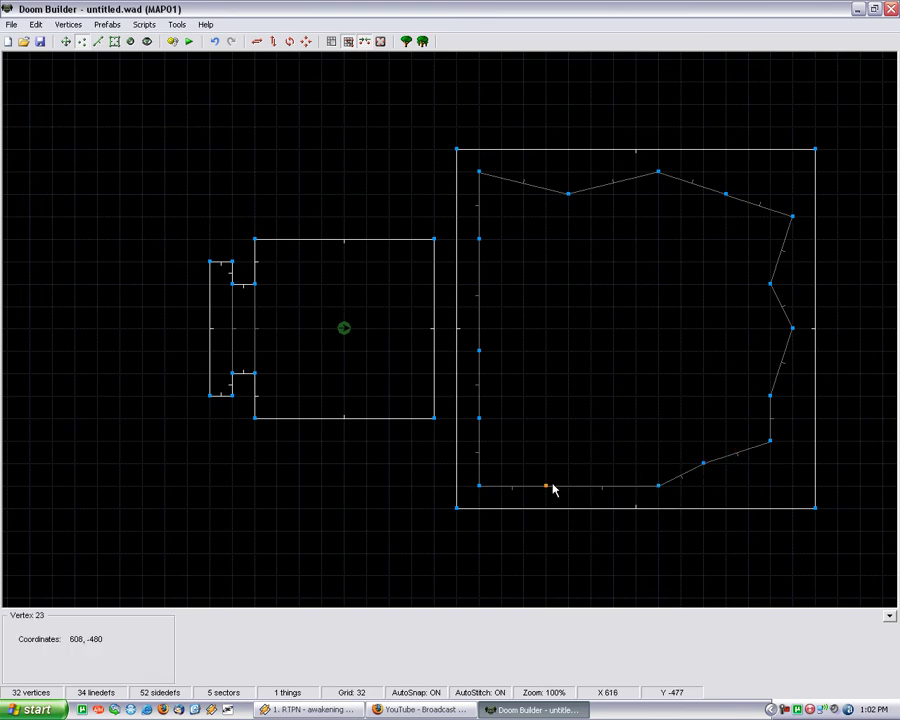
Reshape the inner sector's south and west sides by moving their vertices into an irregular outline, including the southwest and northwest corners.
drag(550, 486, 597, 458)
drag(480, 486, 480, 418)
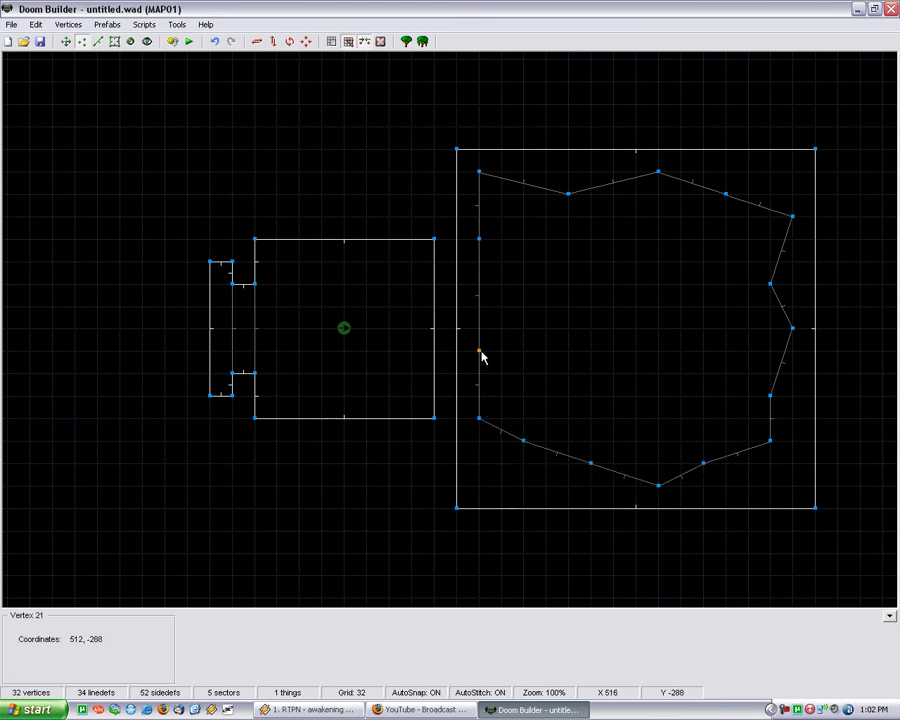
right_drag(525, 442, 504, 461)
key(Delete)
drag(478, 350, 522, 350)
key(Insert)
drag(479, 172, 497, 190)
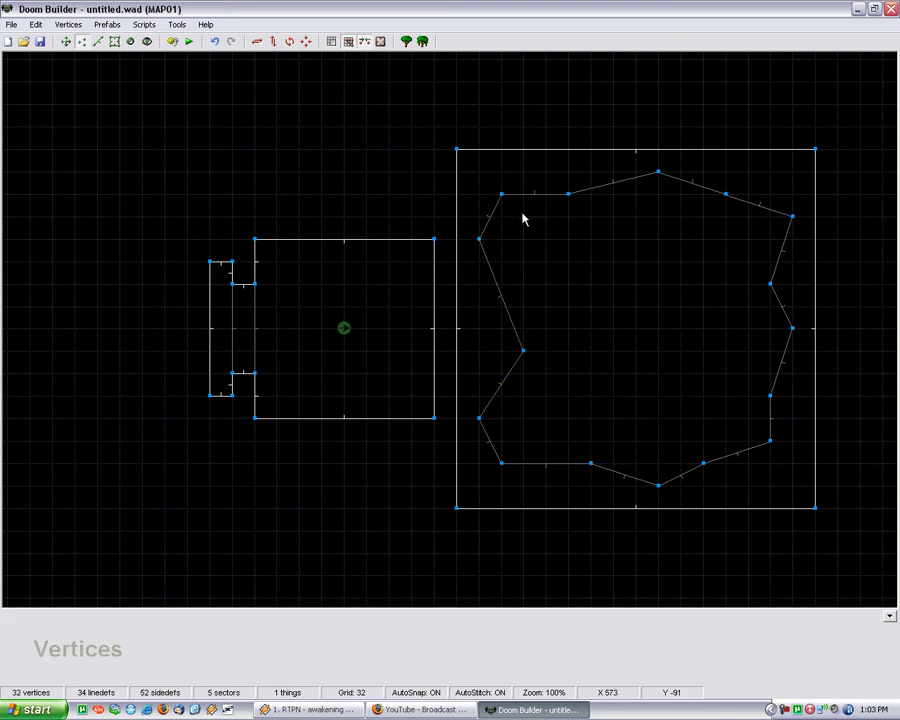
Enter 3D mode, go to the large room and raise its sector brightness to 255.
key(w)
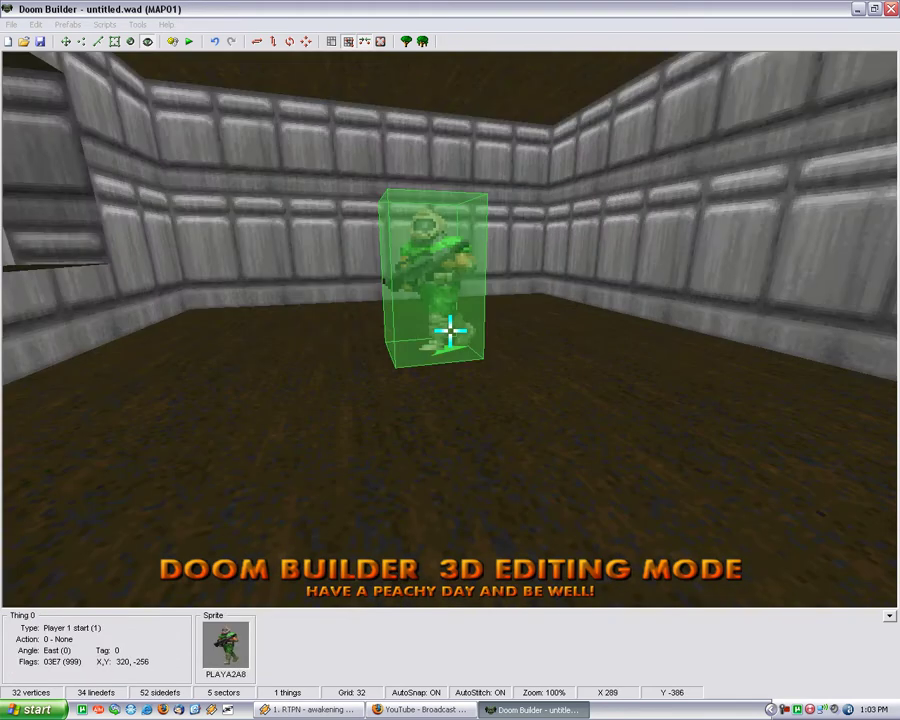
key(e)
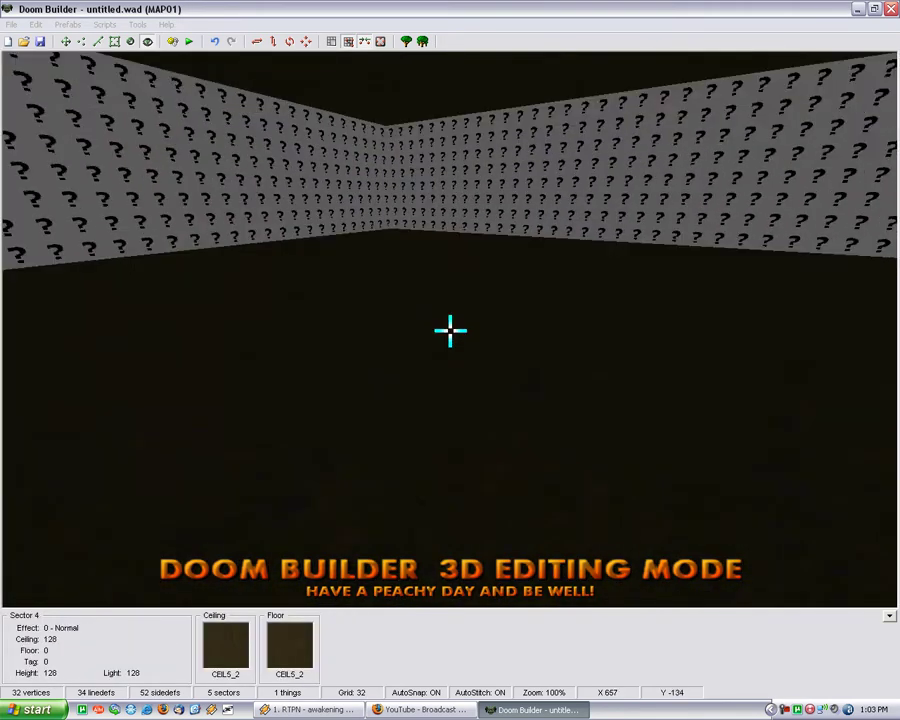
ctrl+scroll(450, 331, up, 7)
ctrl+scroll(450, 331, up, 1)
Set the ceiling texture of both the inner and outer sectors of the large room to F_SKY1.
click(450, 331)
click(272, 104)
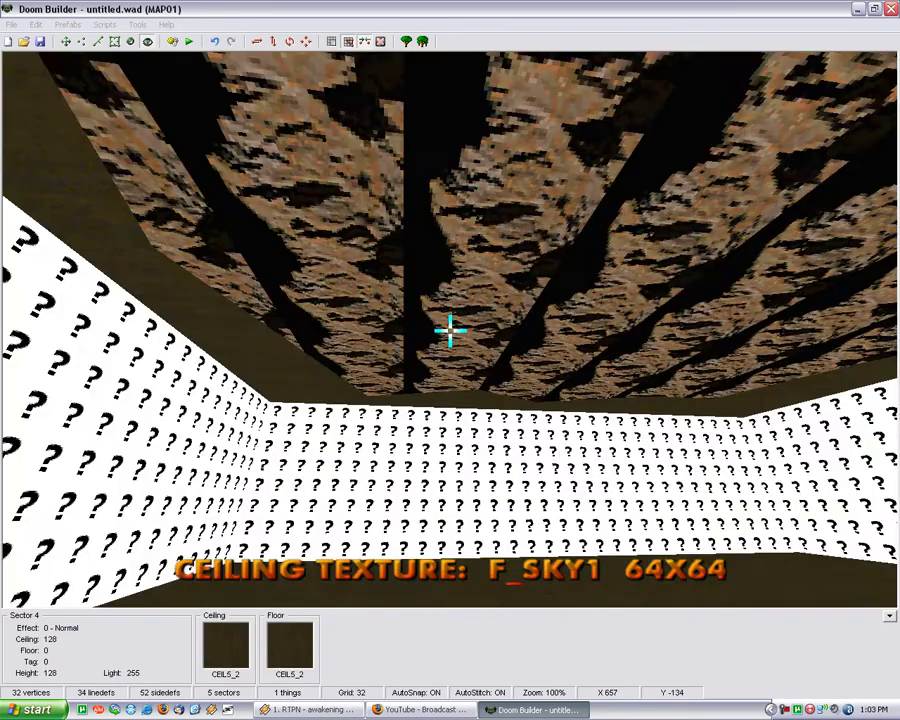
key(e)
click(450, 331)
click(241, 60)
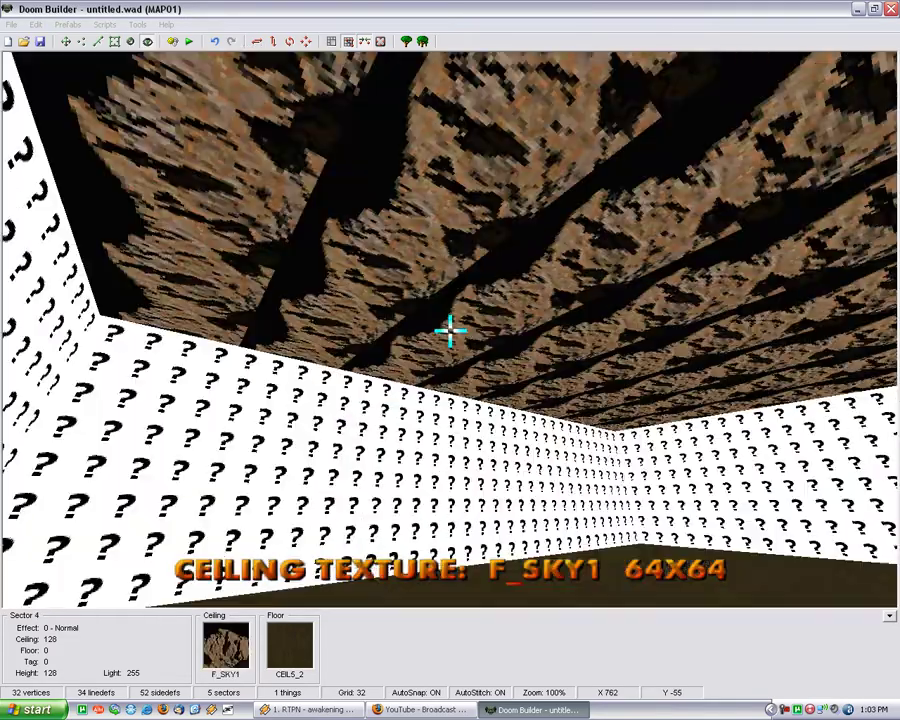
Raise the ceilings of the large room's inner and outer sectors to a height of 256.
scroll(450, 331, up, 16)
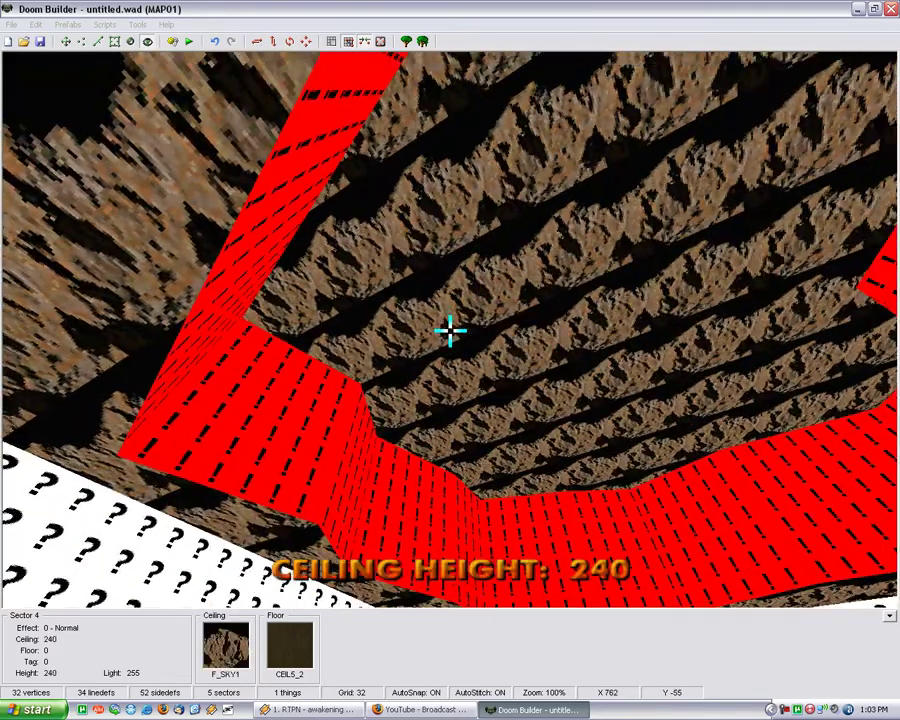
scroll(450, 331, up, 1)
scroll(450, 331, up, 15)
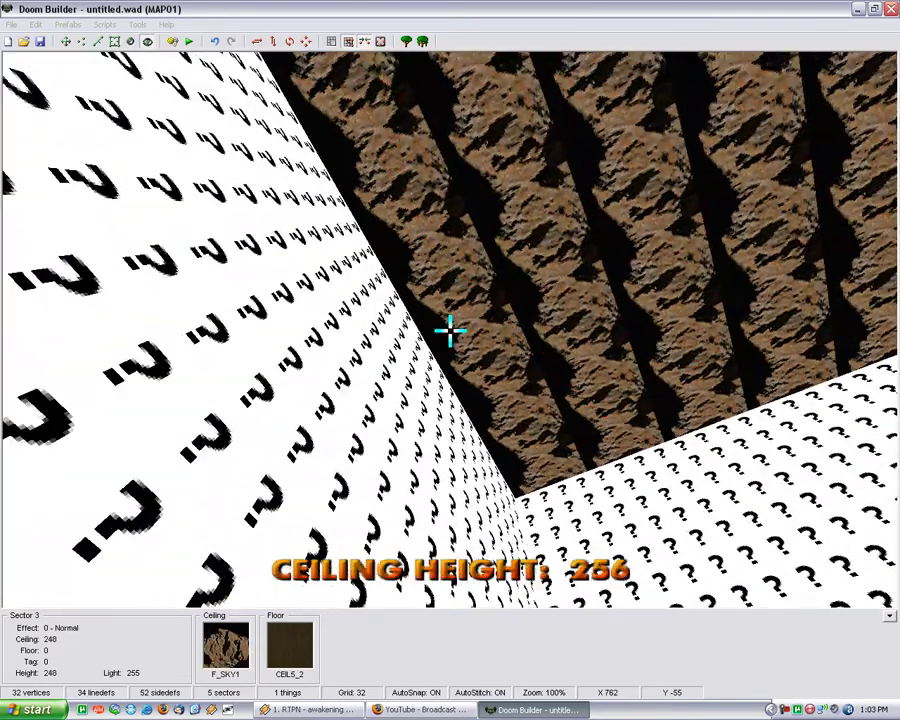
Set the floor texture of the large room's inner sector to GRASS1.
key(t)
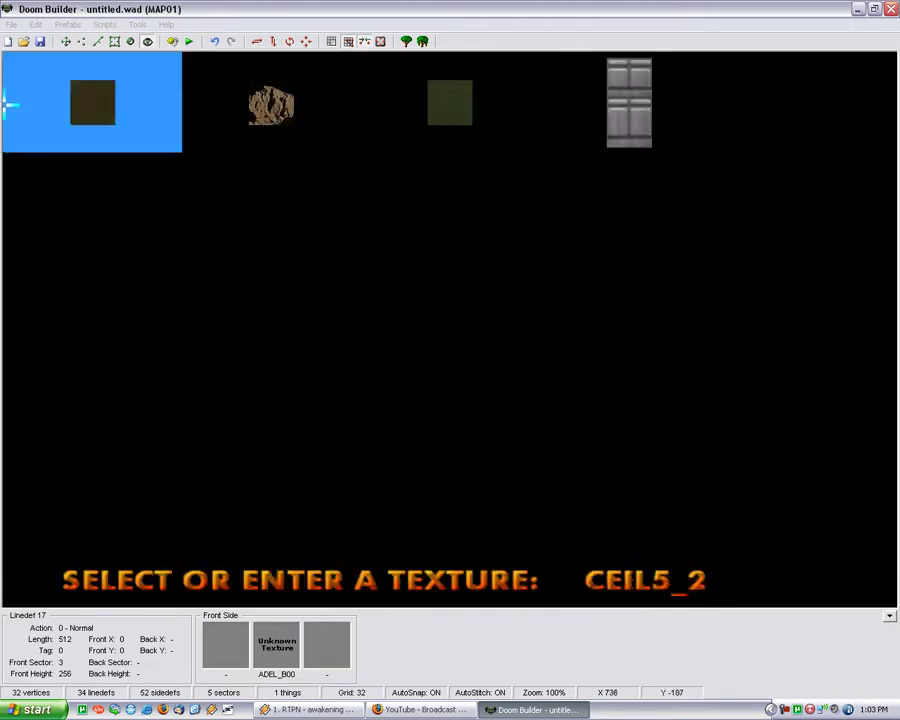
key(Escape)
click(450, 331)
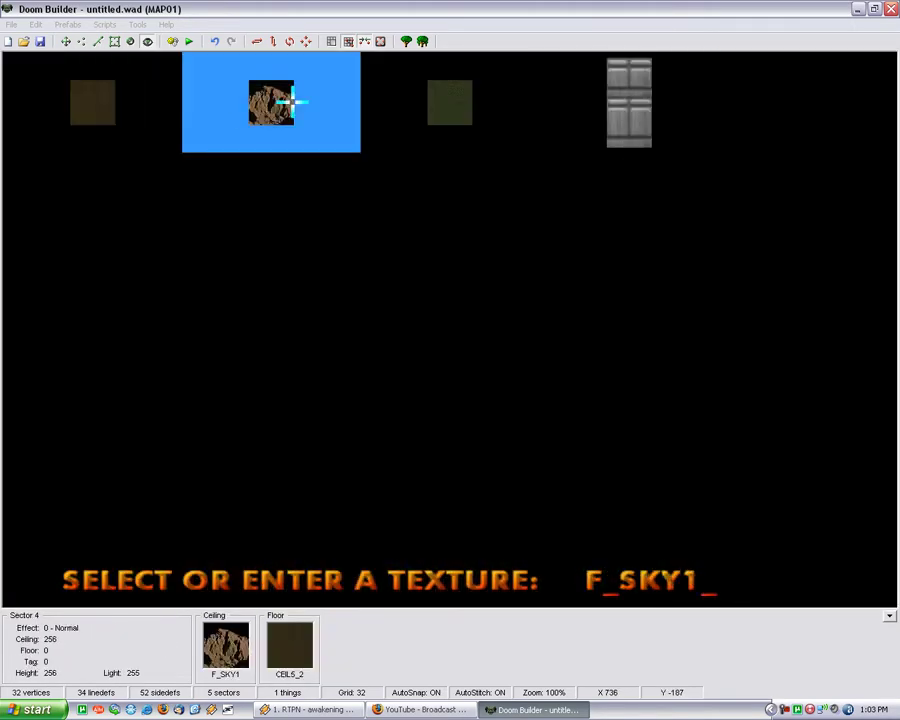
click(440, 108)
Raise the floor of the large room's outer rim sector to 128 and give it the FLAT10 texture.
key(e)
scroll(450, 331, up, 12)
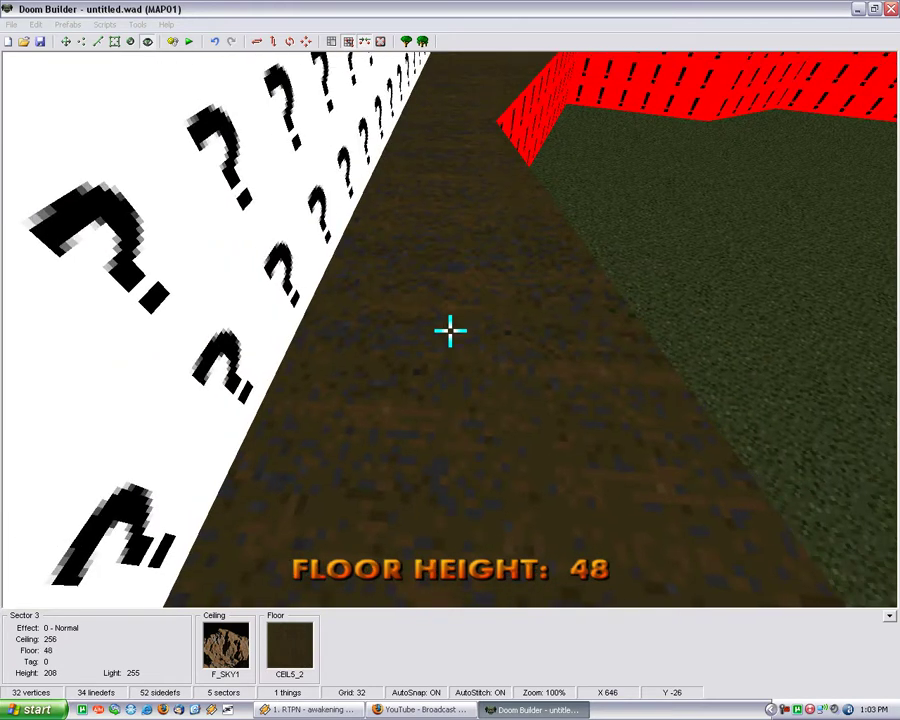
scroll(450, 331, up, 4)
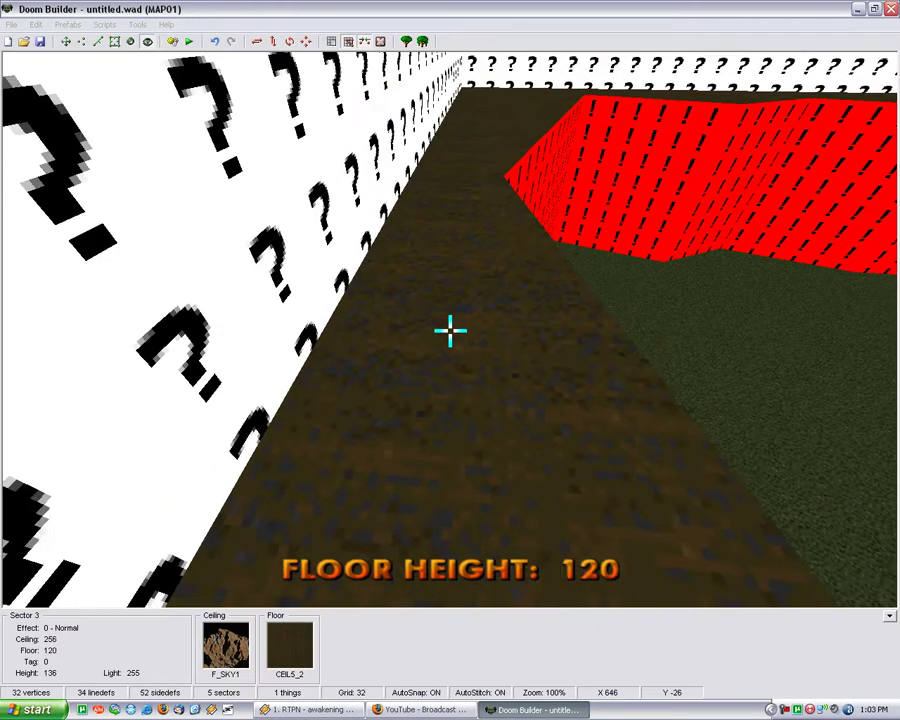
key(t)
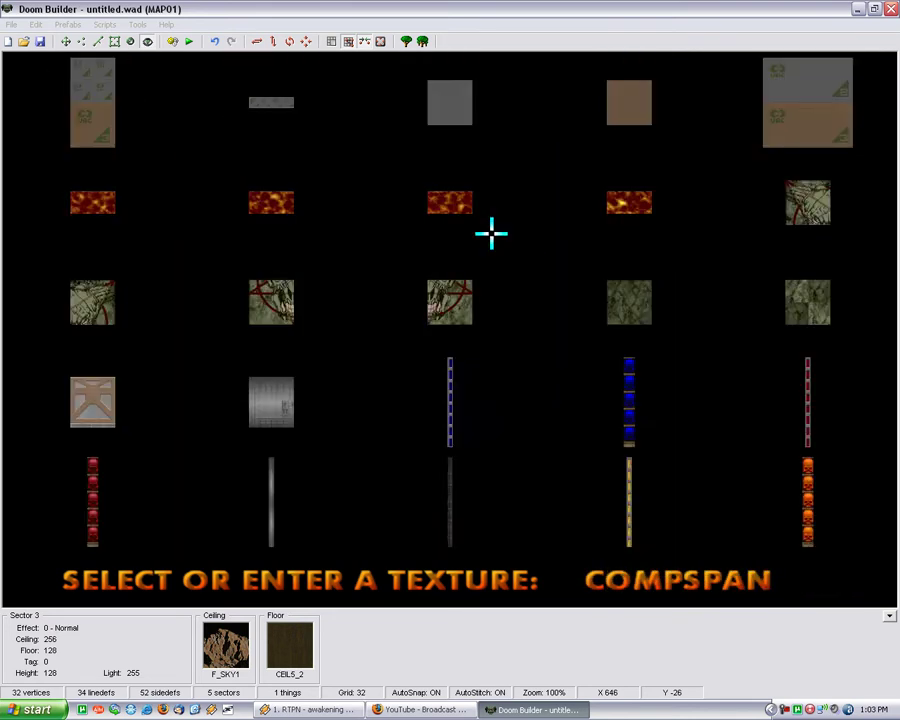
click(128, 142)
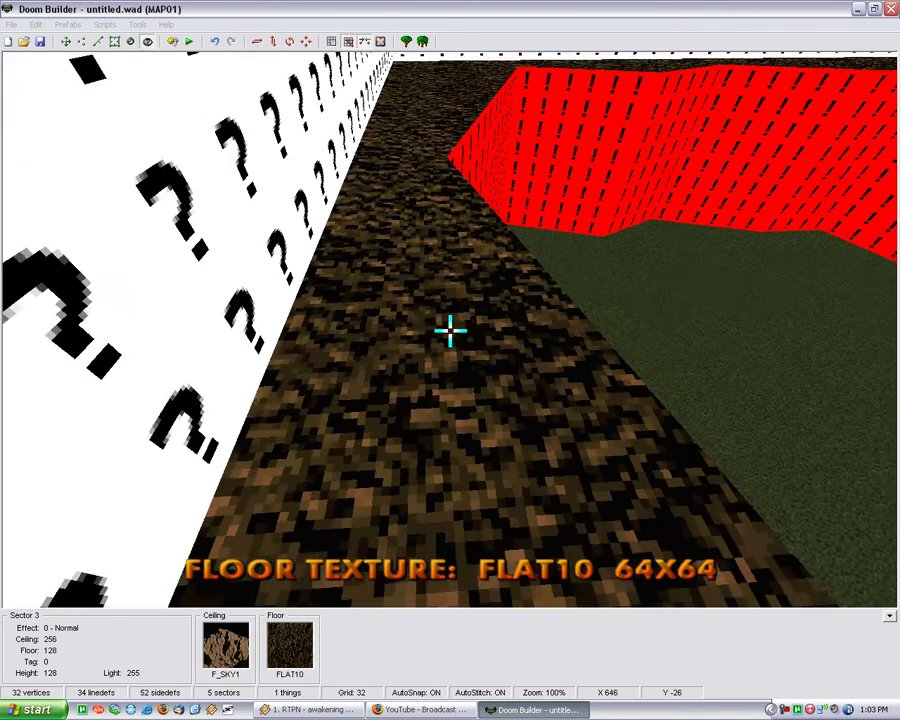
Apply FLAT10 as the lower texture on the raised rim's faces along the north and east sides.
click(450, 329)
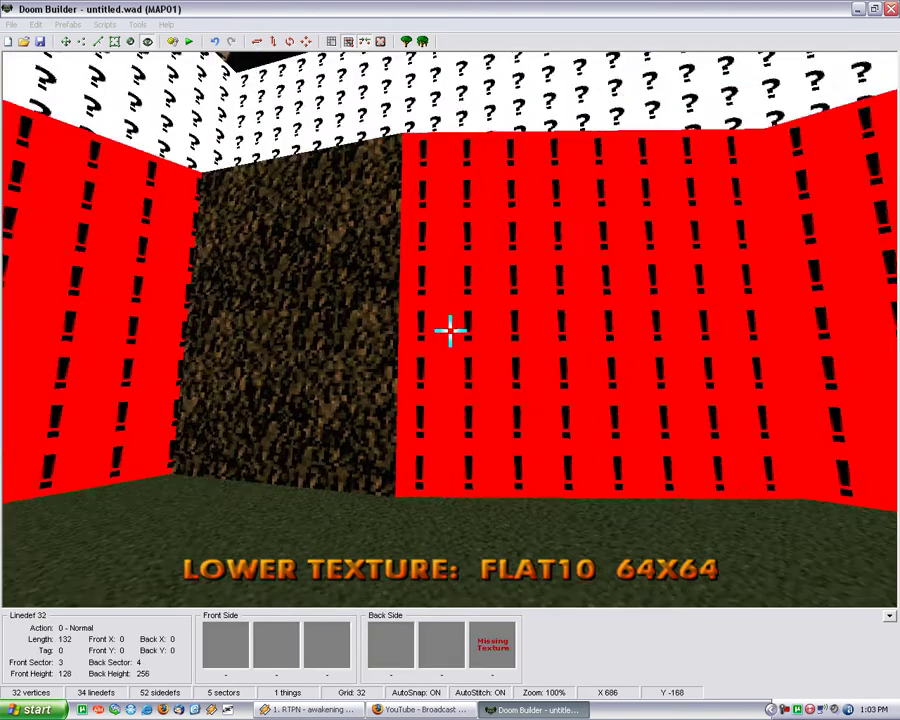
key(Escape)
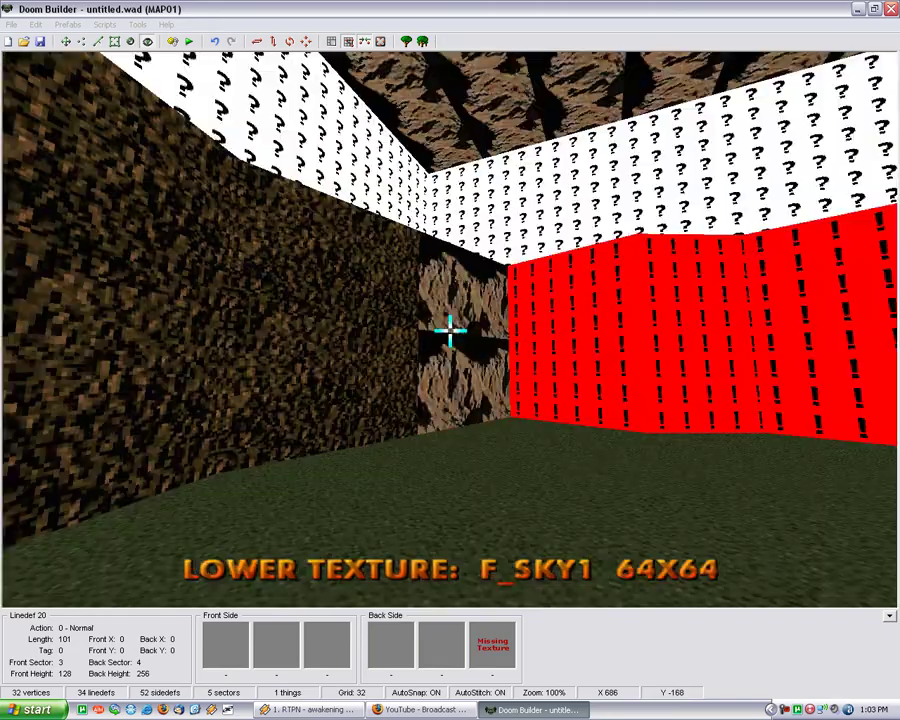
click(450, 331)
click(305, 82)
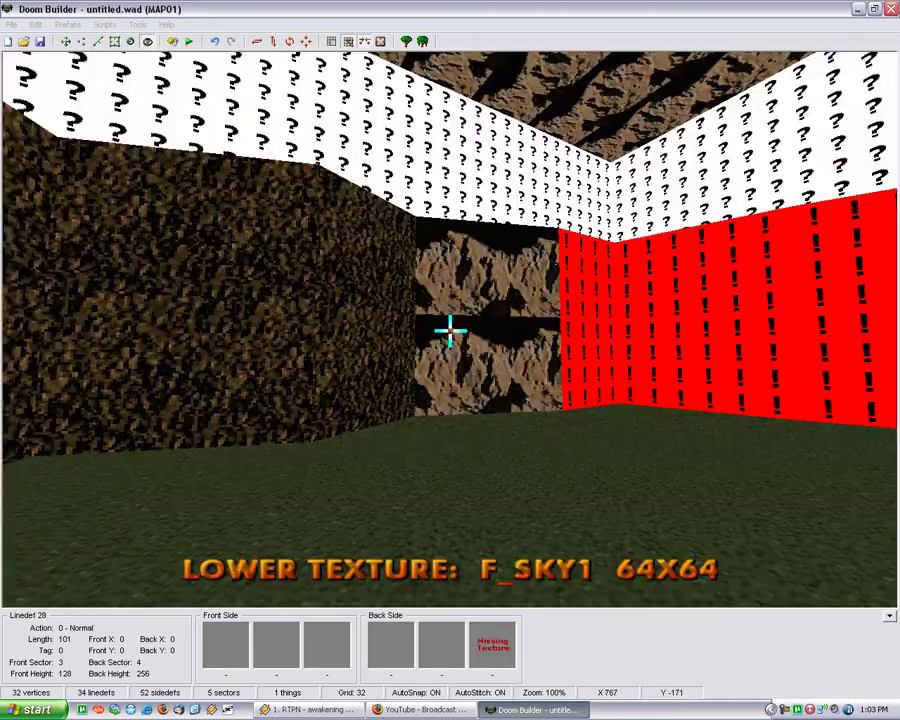
key(t)
click(351, 56)
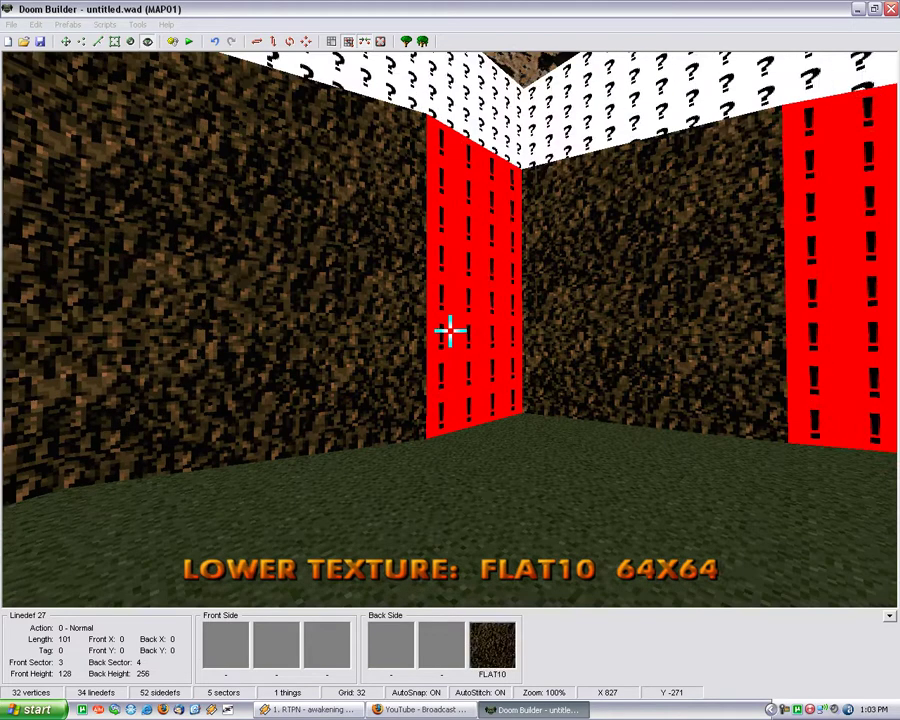
Apply FLAT10 as the lower texture on the rim's remaining untextured faces around the south and west sides.
key(t)
click(267, 60)
key(t)
click(358, 55)
key(t)
key(t)
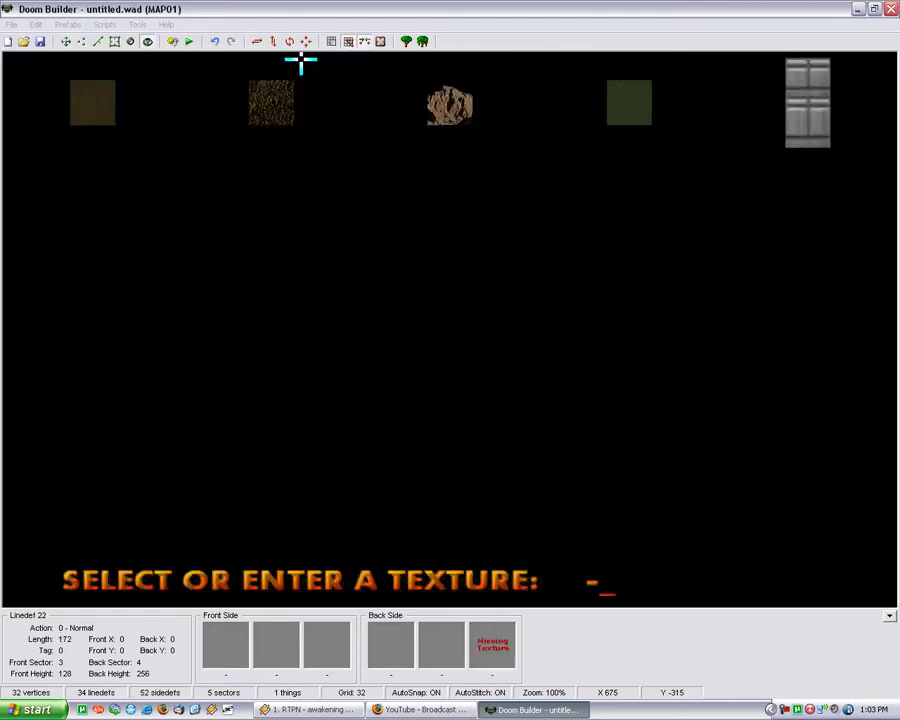
click(272, 102)
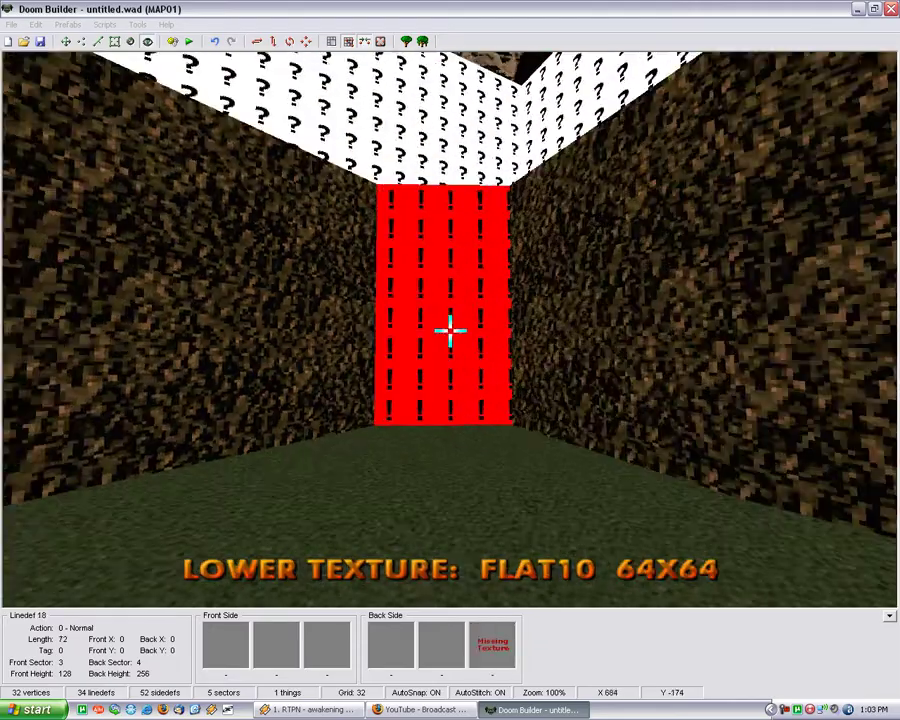
key(d)
key(d)
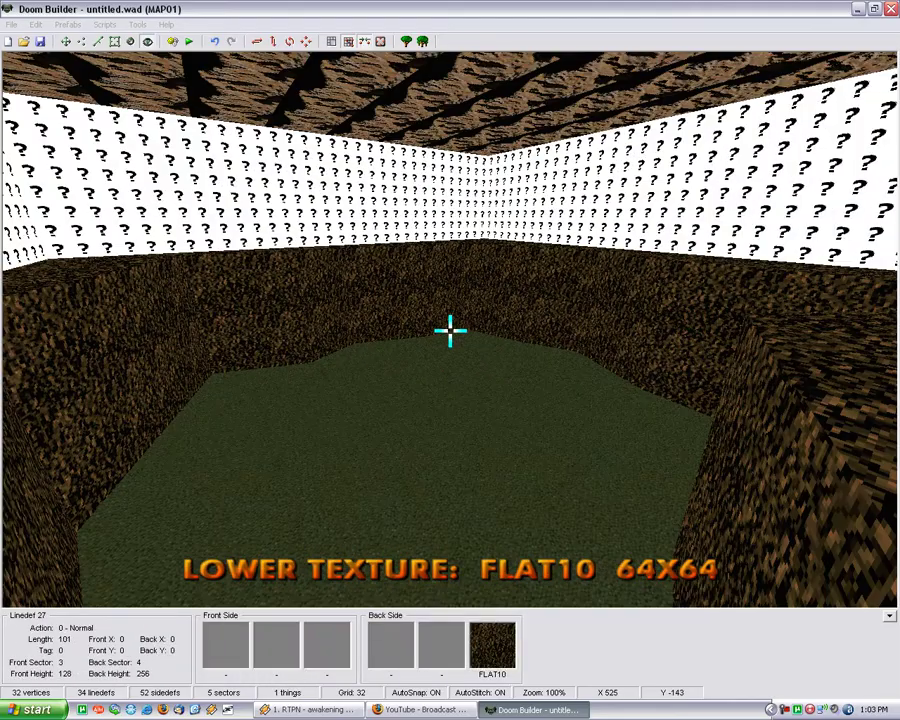
Apply STARGR1 as the middle texture on the large room's four outer walls.
key(d)
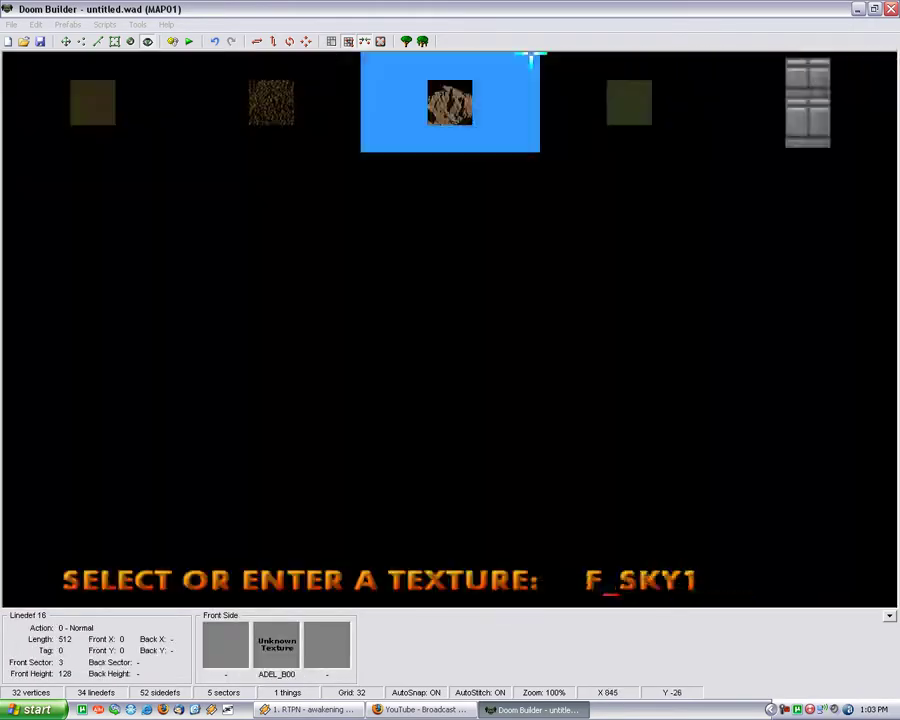
click(317, 86)
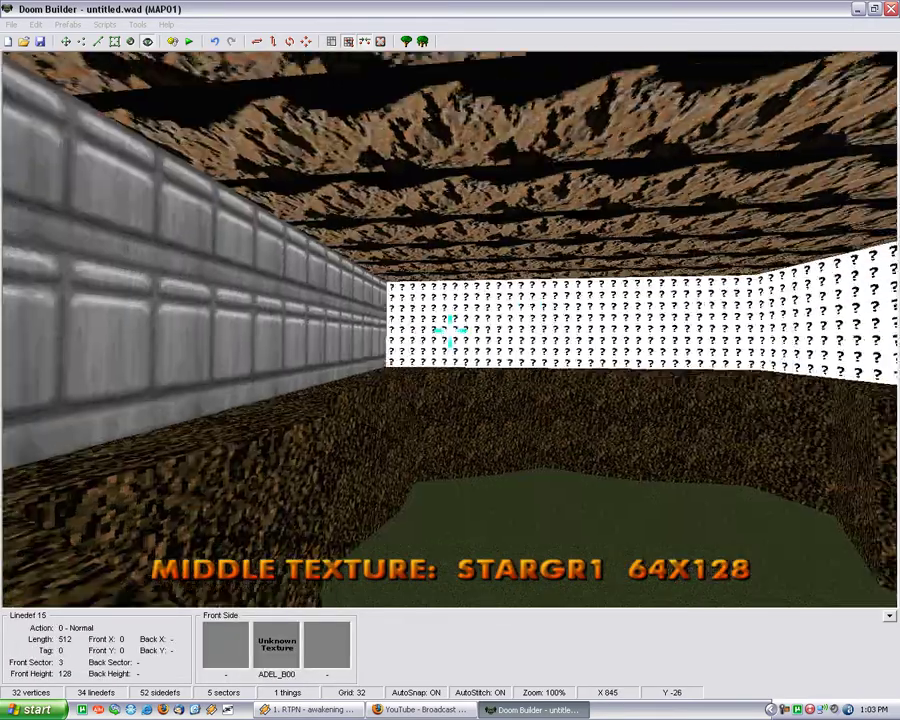
right_click(450, 331)
right_click(450, 331)
right_click(450, 331)
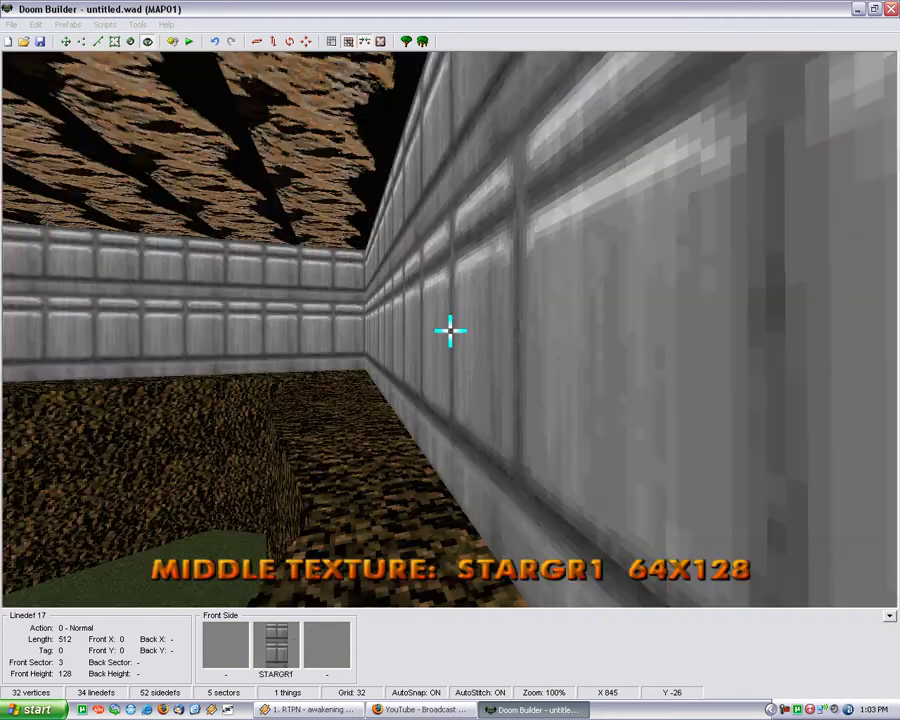
key(Escape)
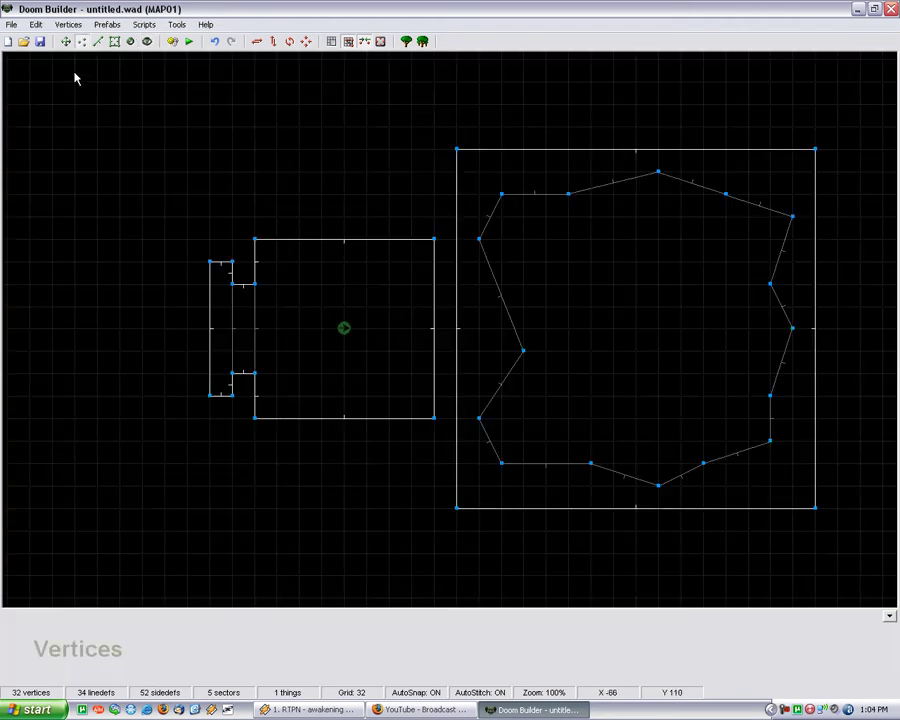
Place a Skybox Viewpoint thing at the centre of the large room (736, -256), facing north.
click(130, 43)
right_click(637, 329)
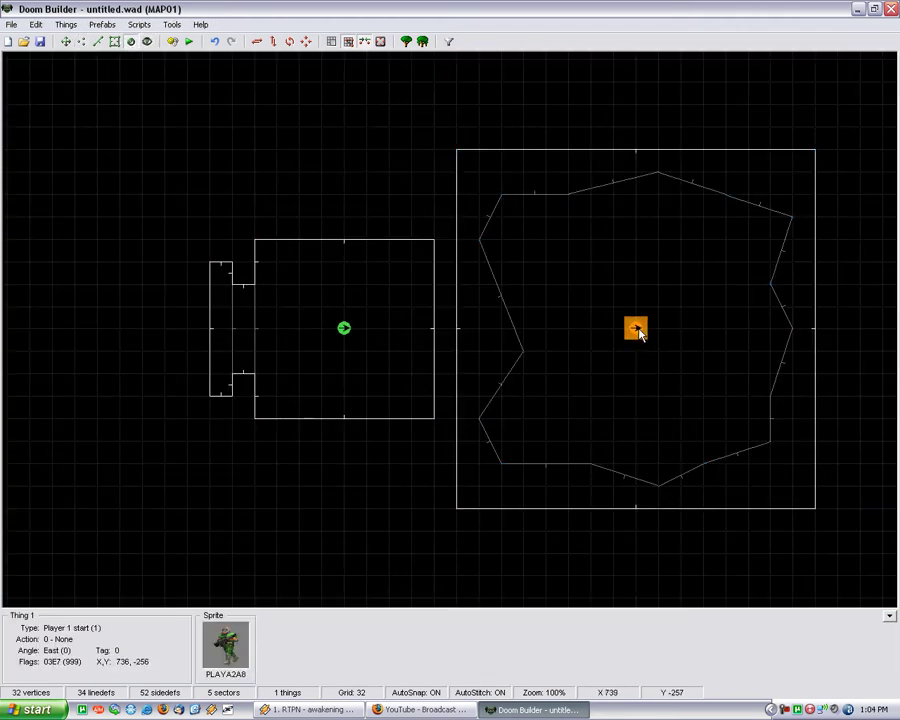
right_click(637, 329)
right_click(637, 330)
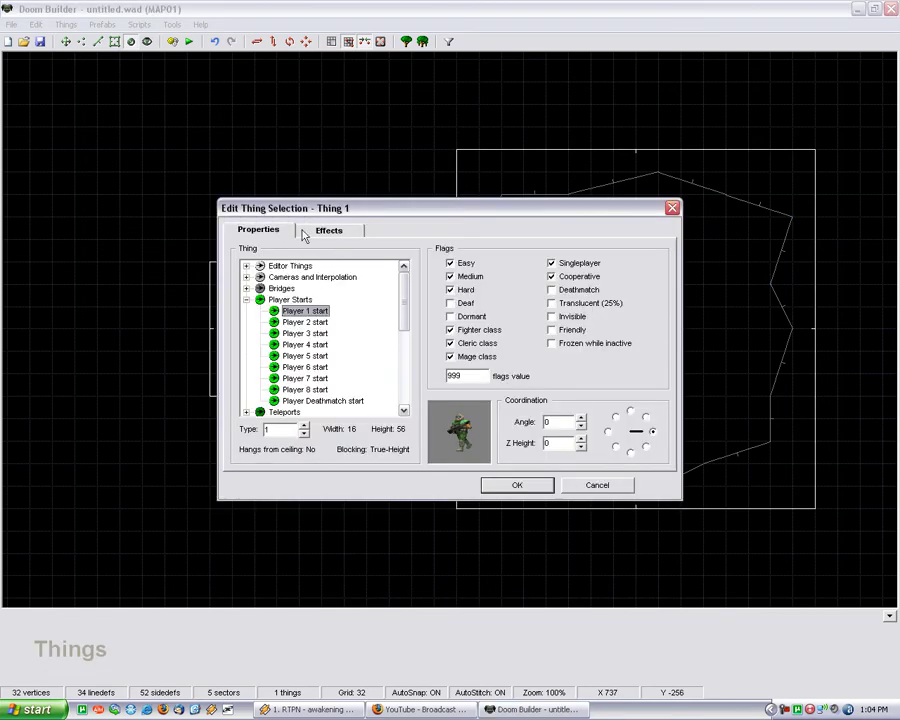
click(246, 300)
click(246, 277)
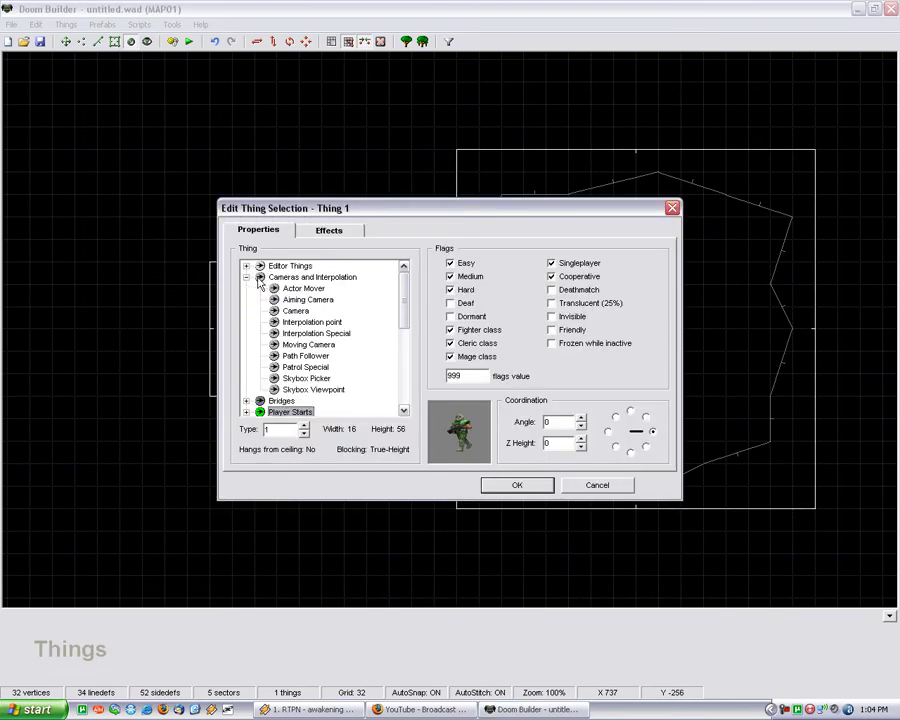
click(313, 389)
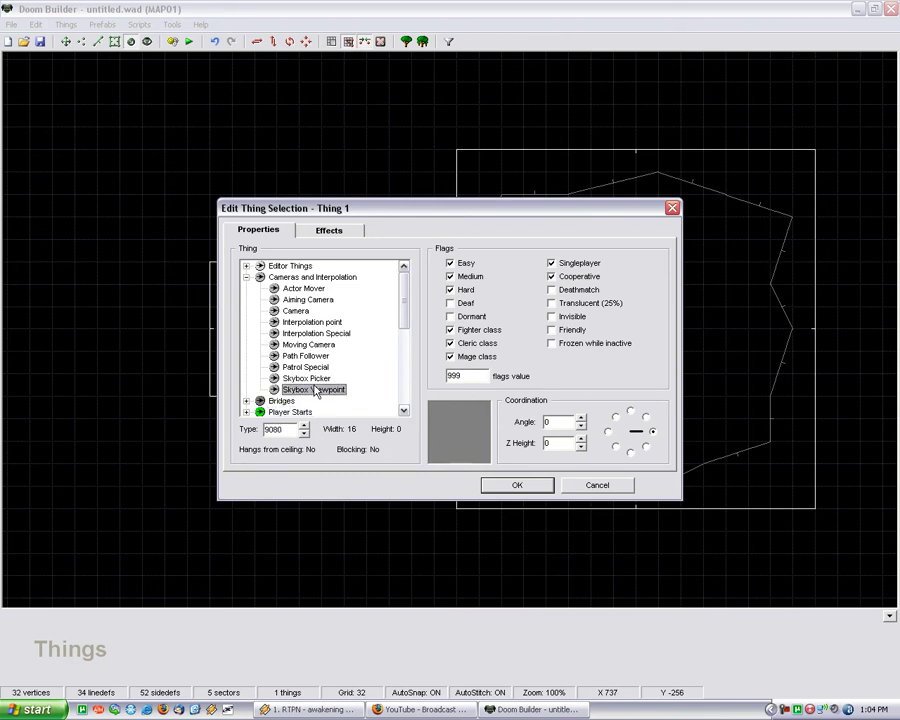
click(632, 413)
click(517, 484)
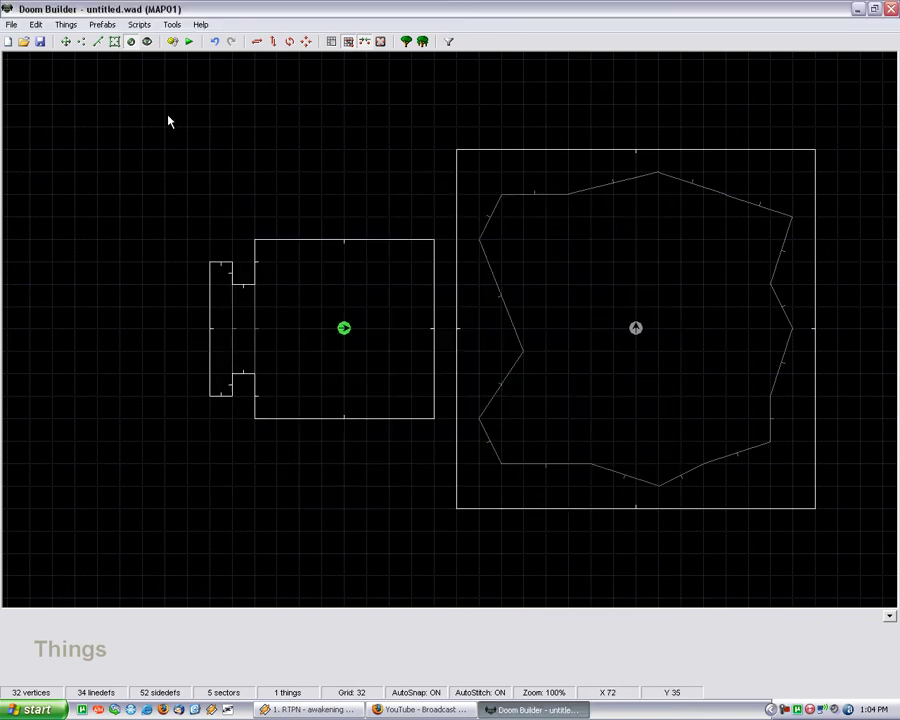
Move the west wall of the outdoor area beyond the window 32 units outward.
click(99, 42)
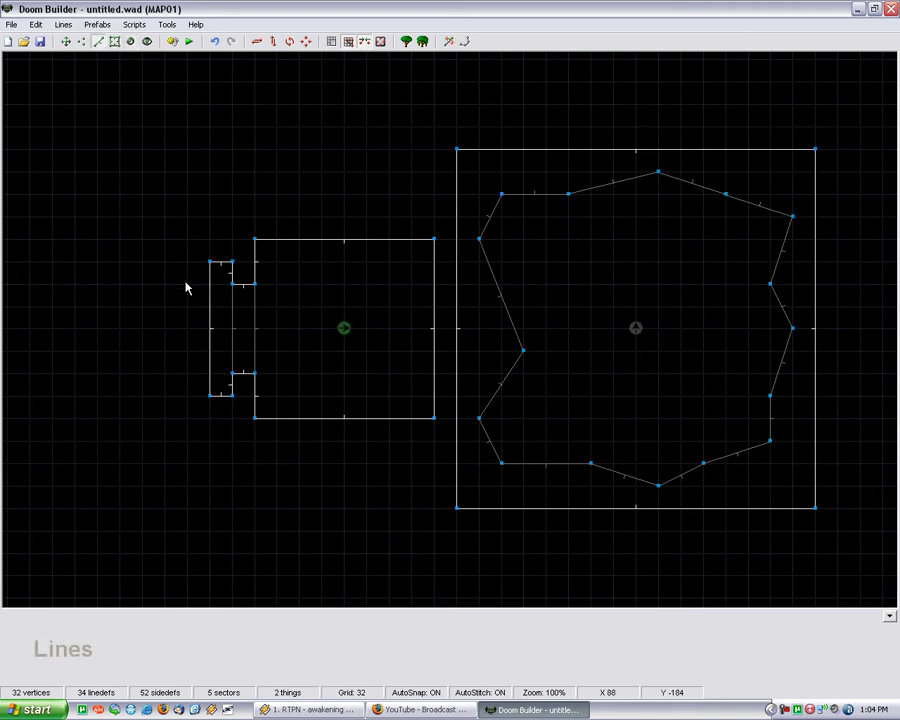
right_drag(207, 311, 189, 314)
click(130, 41)
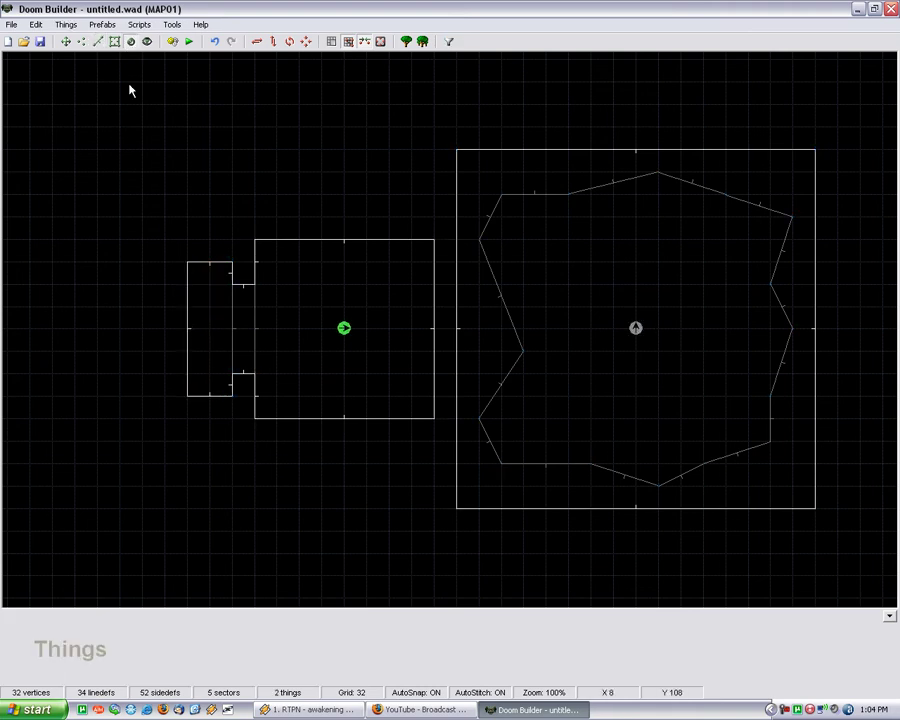
Assign the Line Horizon action to the north, west and south outer lines of the area beyond the window.
click(88, 26)
click(98, 29)
click(98, 41)
click(202, 262)
click(185, 295)
click(205, 404)
right_click(206, 403)
click(436, 266)
click(434, 264)
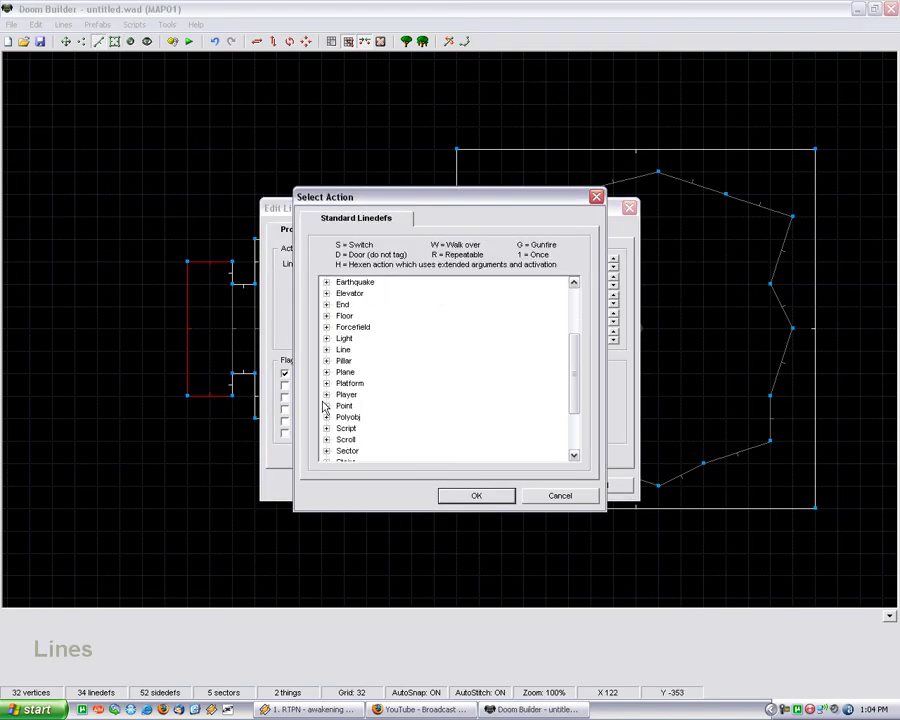
click(326, 349)
click(365, 360)
click(476, 495)
click(514, 482)
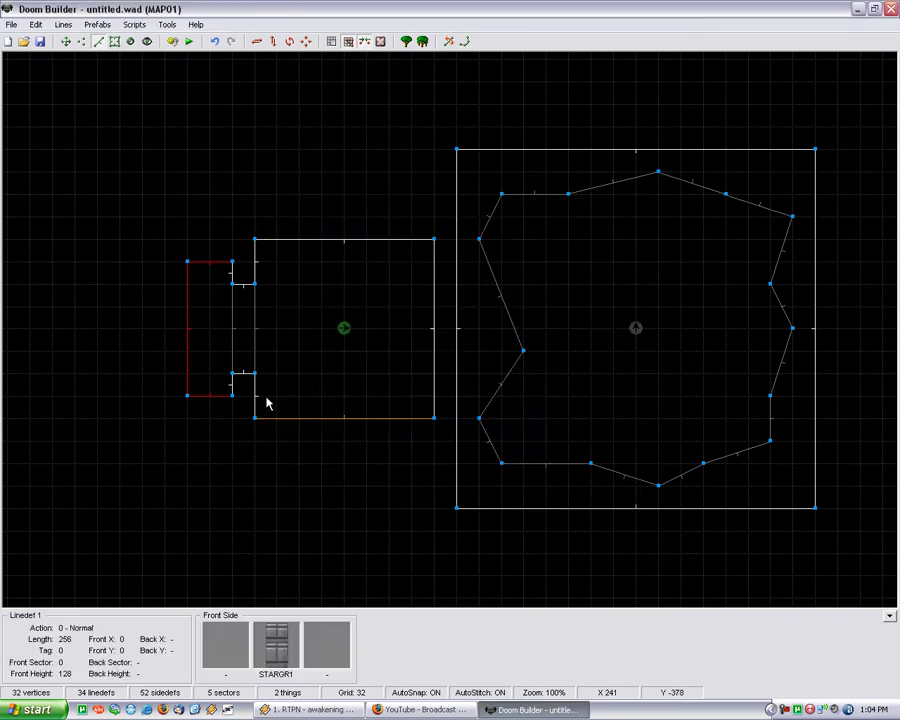
Playtest the map in ZDoom, examine the skybox view through the starting room's window from several angles, and quit the game.
click(189, 41)
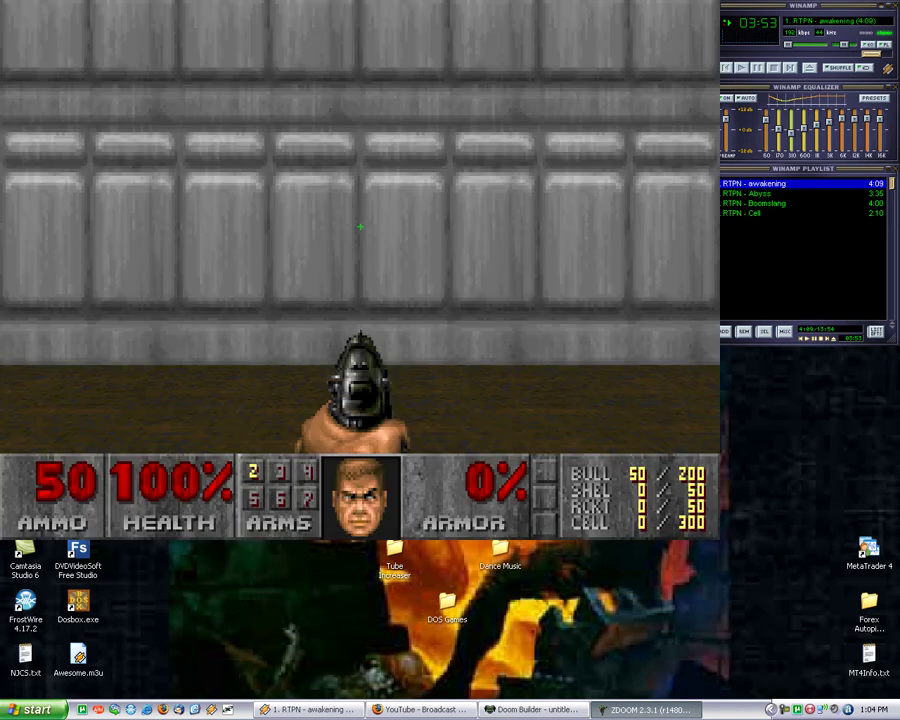
key(Down)
key(Left)
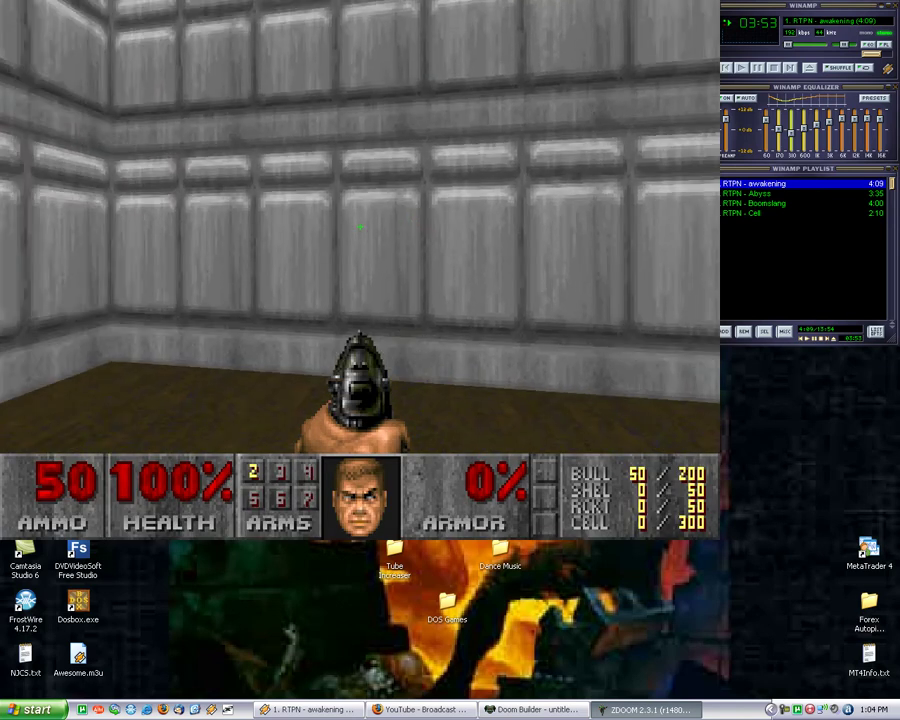
key(w)
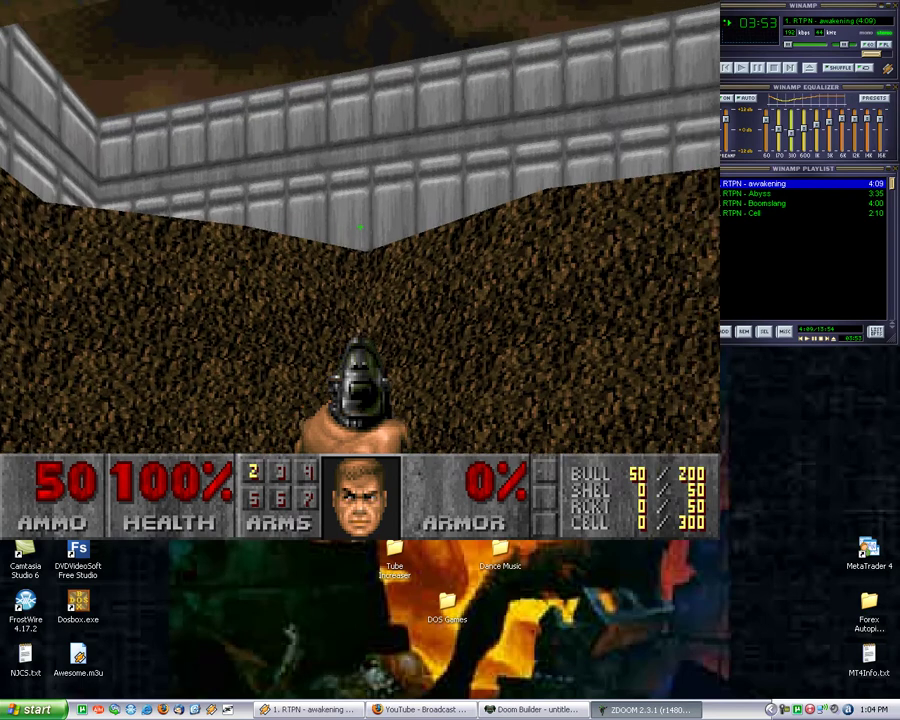
click(360, 227)
key(Down)
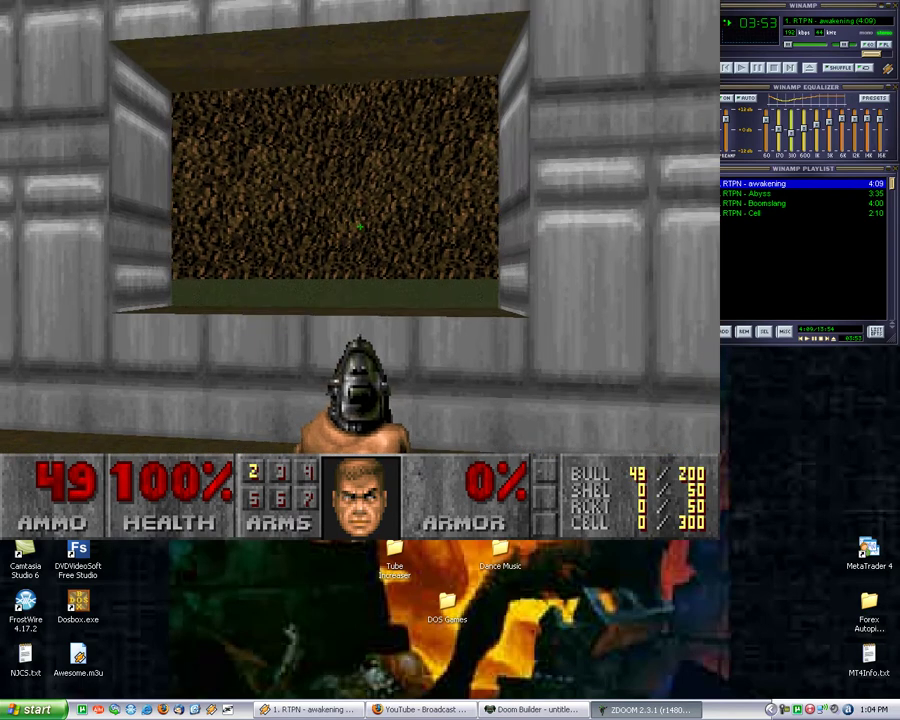
key(Up)
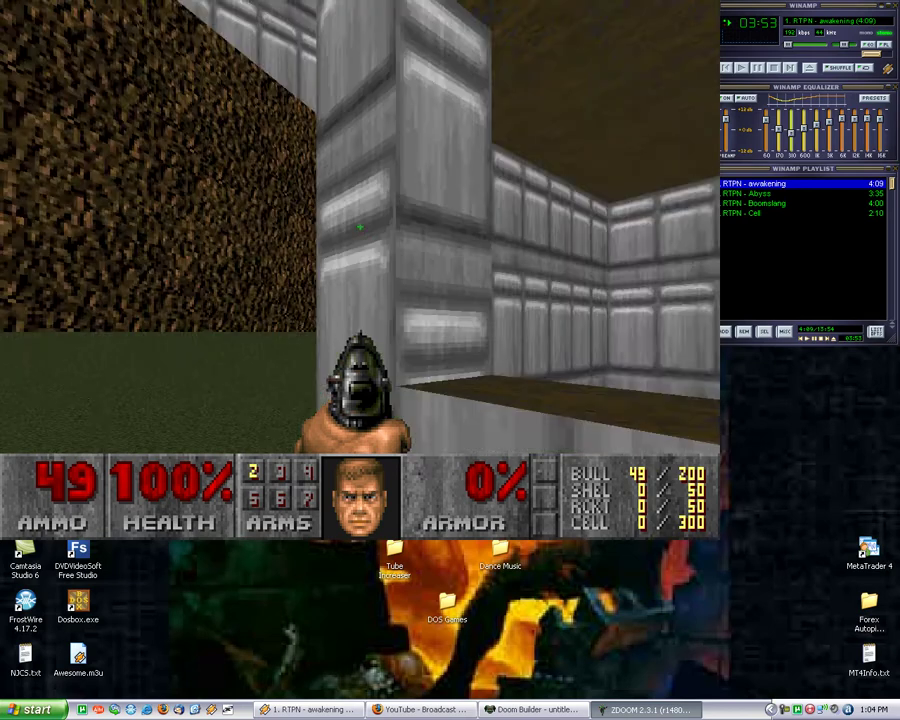
key(w)
key(Up)
key(Right)
key(Left)
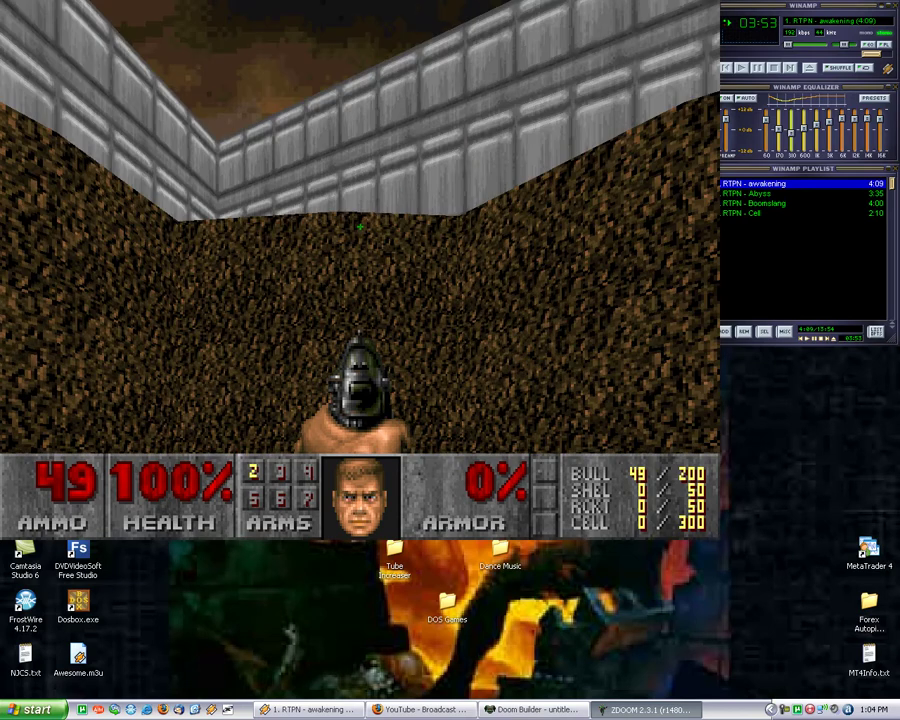
key(Down)
key(Escape)
key(Up)
key(Return)
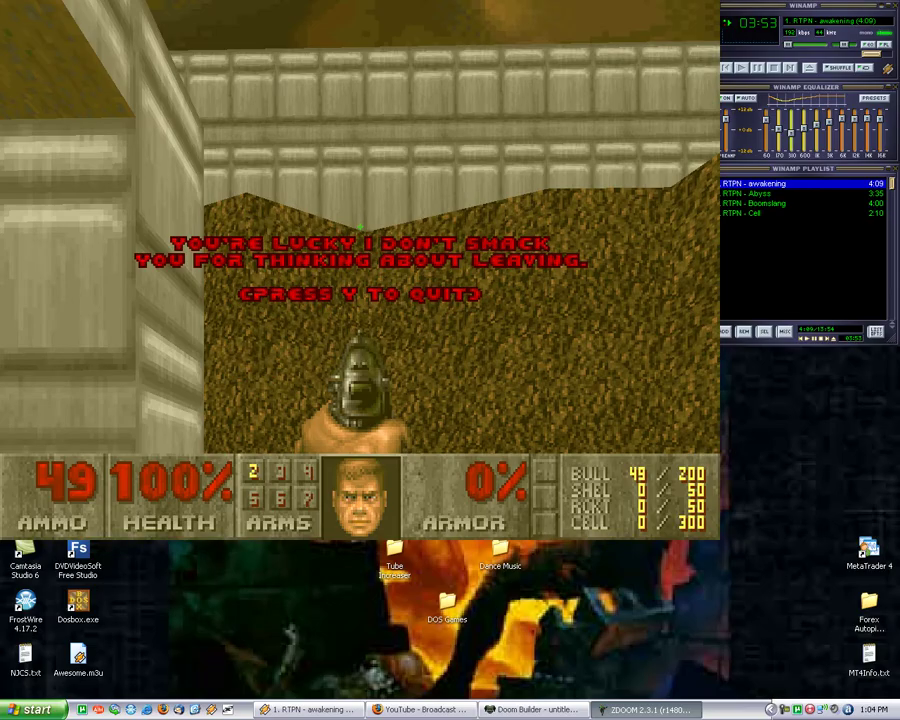
key(y)
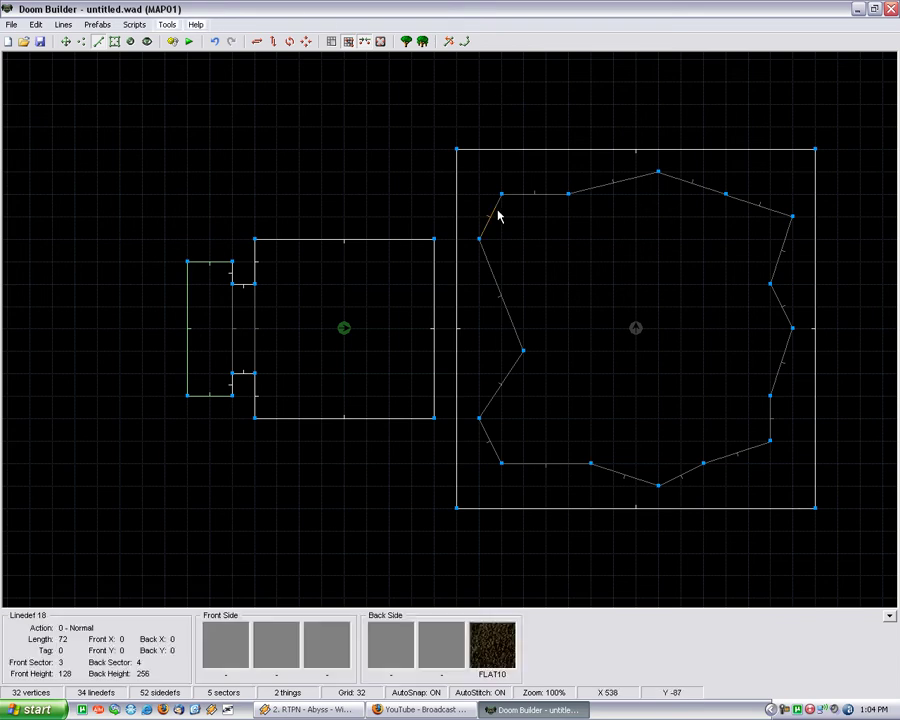
Assign linedef action 9, Line Horizon, to the four outer walls of the large skybox room.
click(459, 203)
click(610, 149)
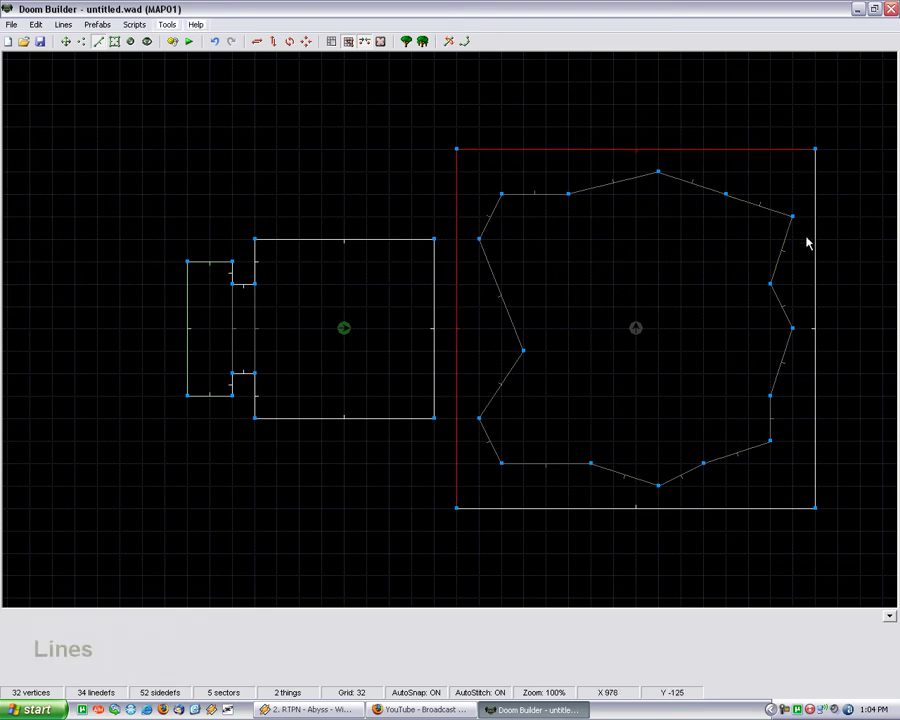
click(813, 226)
click(644, 151)
click(458, 231)
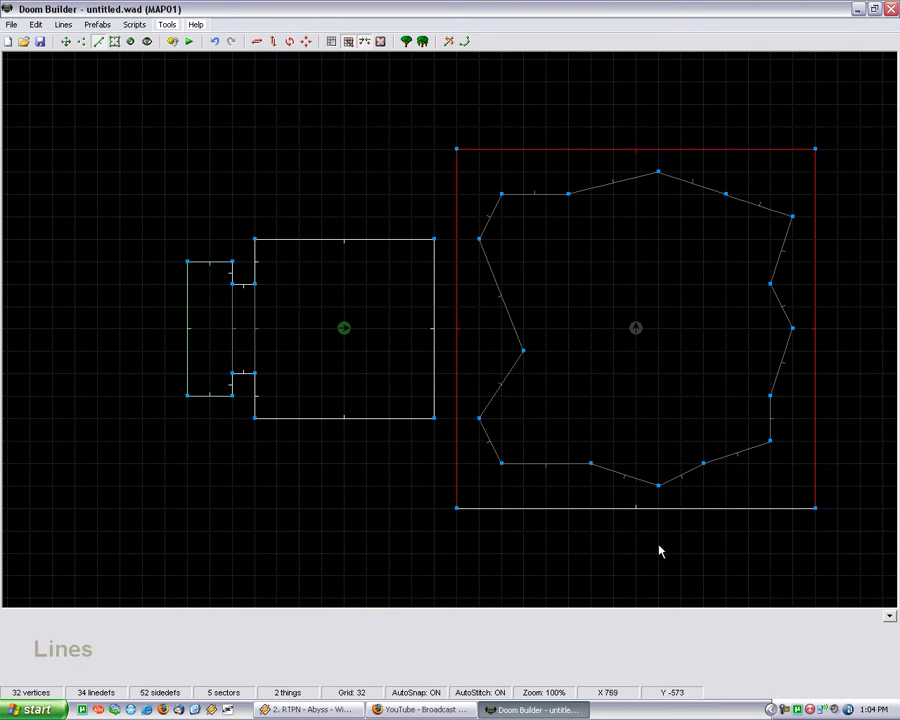
right_click(651, 512)
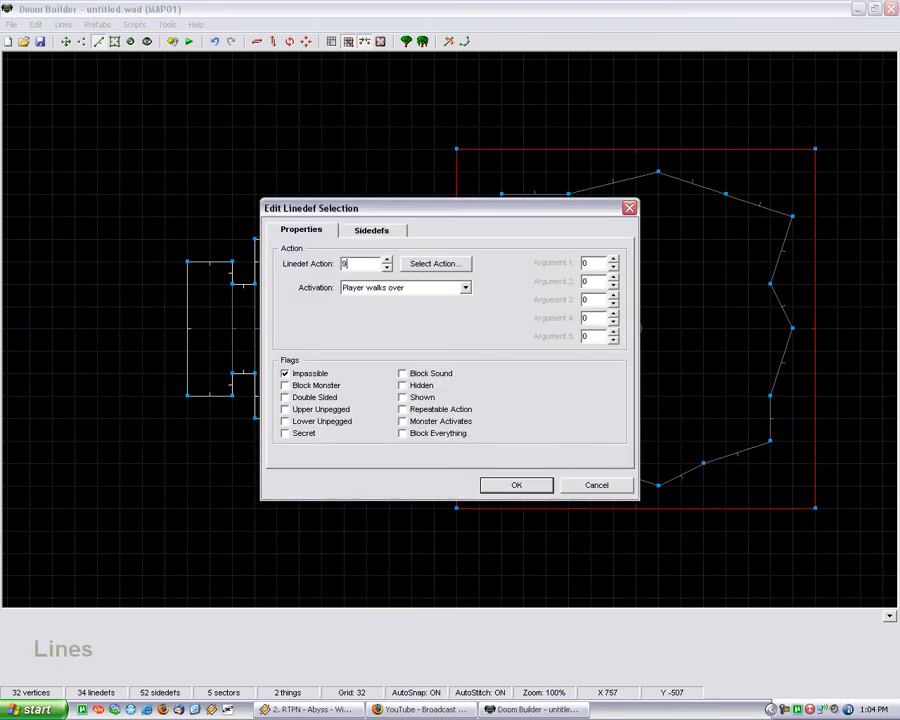
click(453, 263)
click(492, 503)
click(516, 488)
key(c)
Playtest the map again, examine the sky above the brown ledges through the window, and quit the game.
click(190, 43)
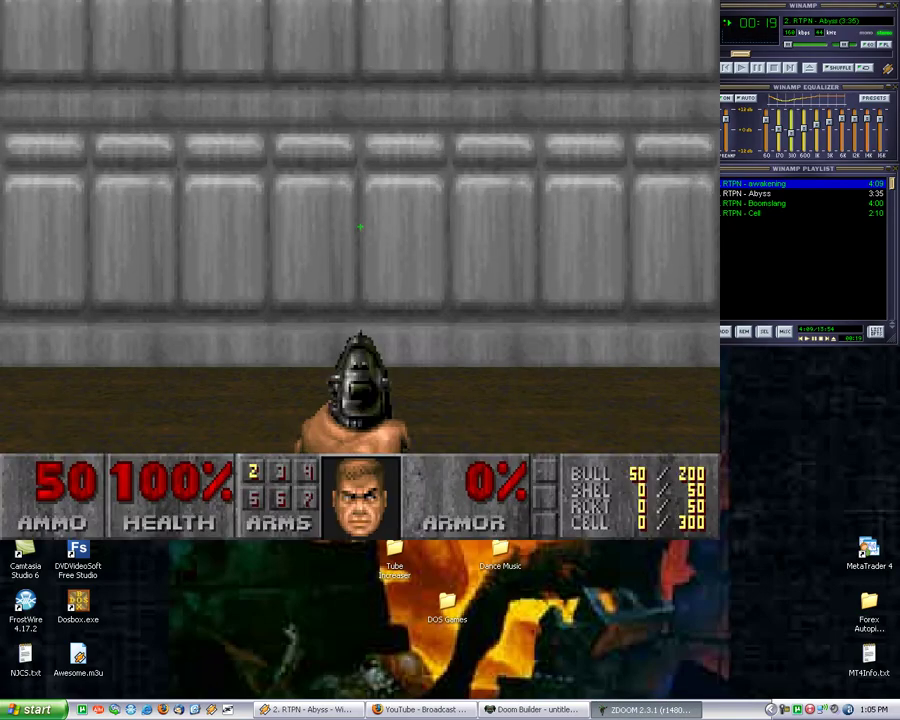
key(Down)
key(Left)
key(Up)
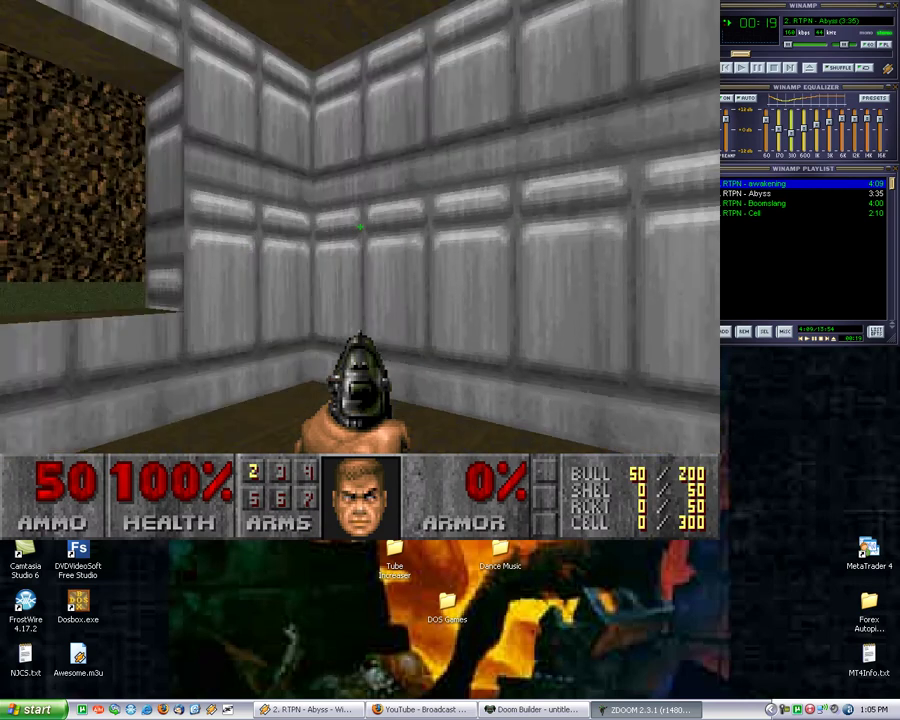
key(Right)
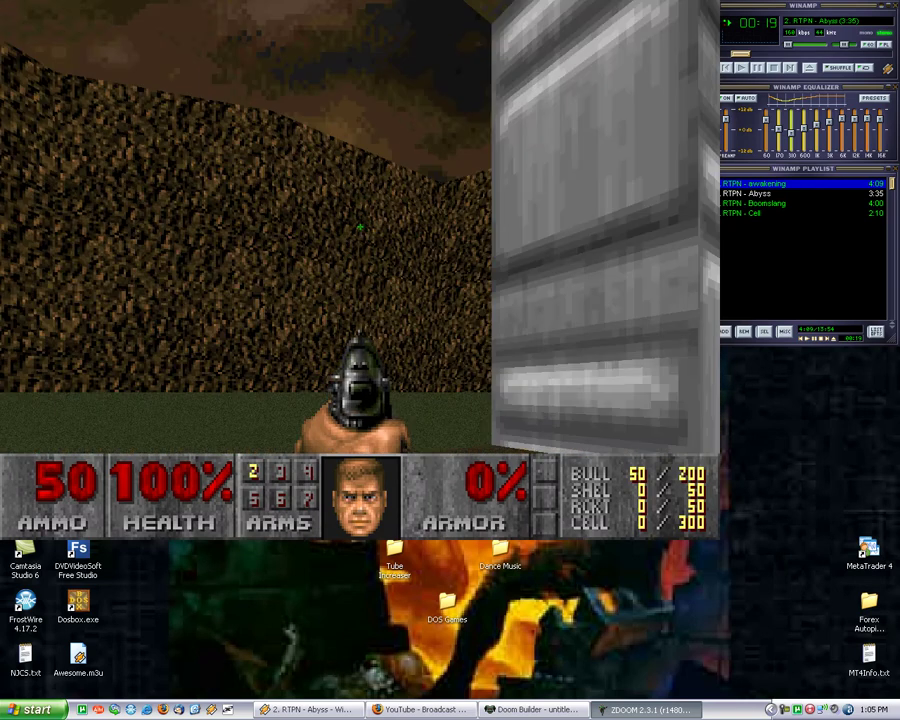
key(Left)
key(Up)
key(Right)
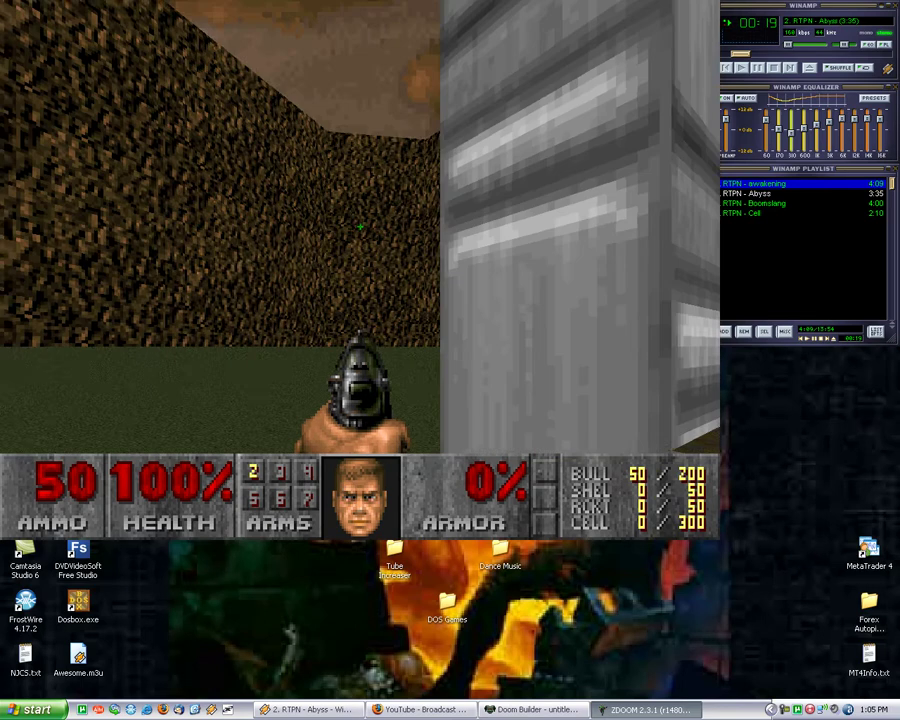
key(Left)
key(Right)
key(Right)
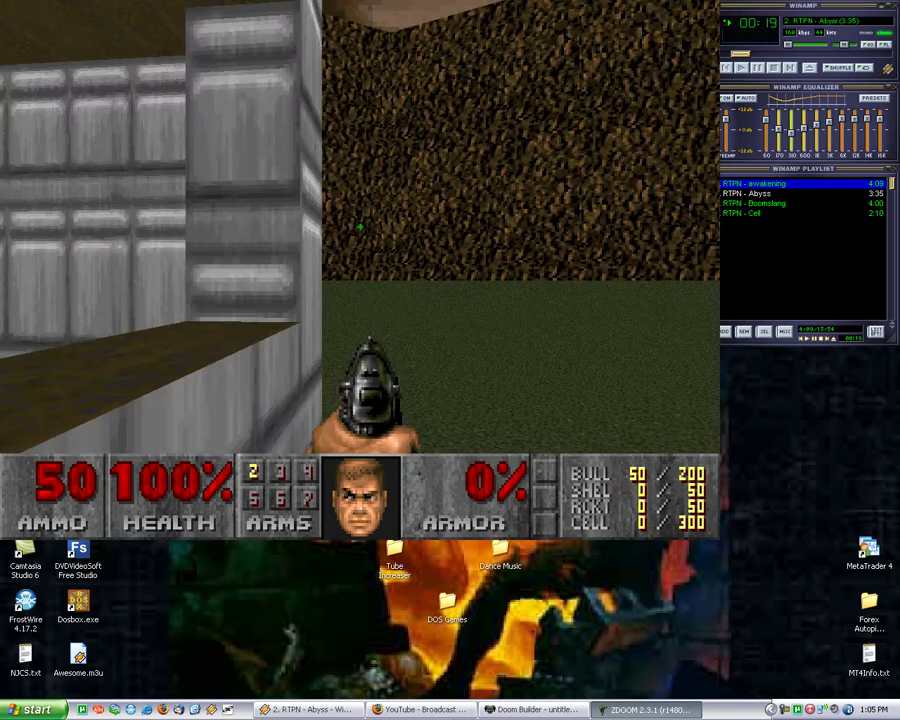
key(Right)
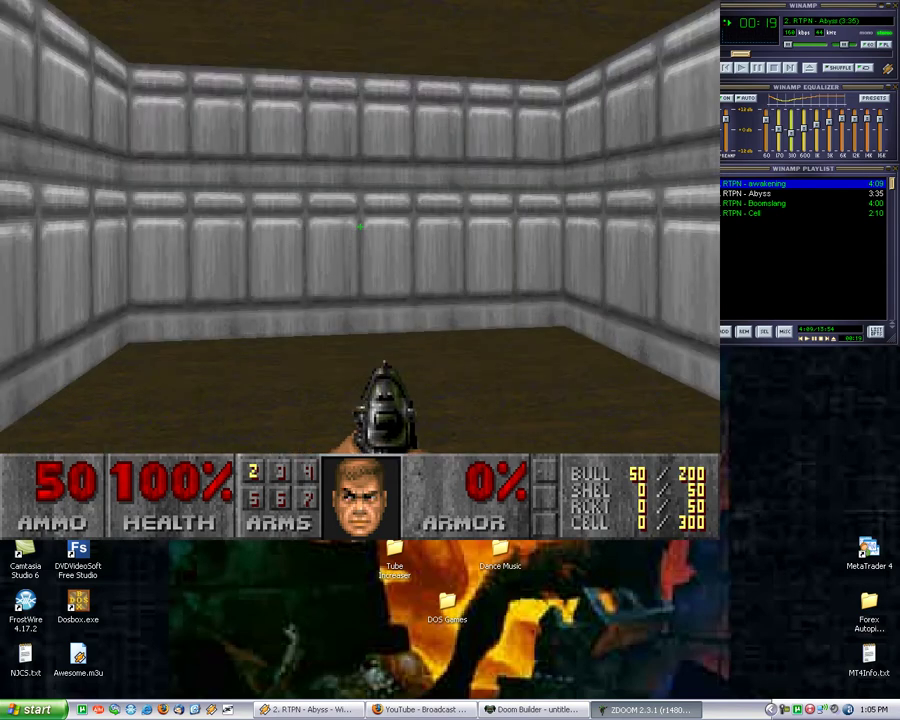
key(Left)
key(Escape)
key(Up)
key(Return)
key(n)
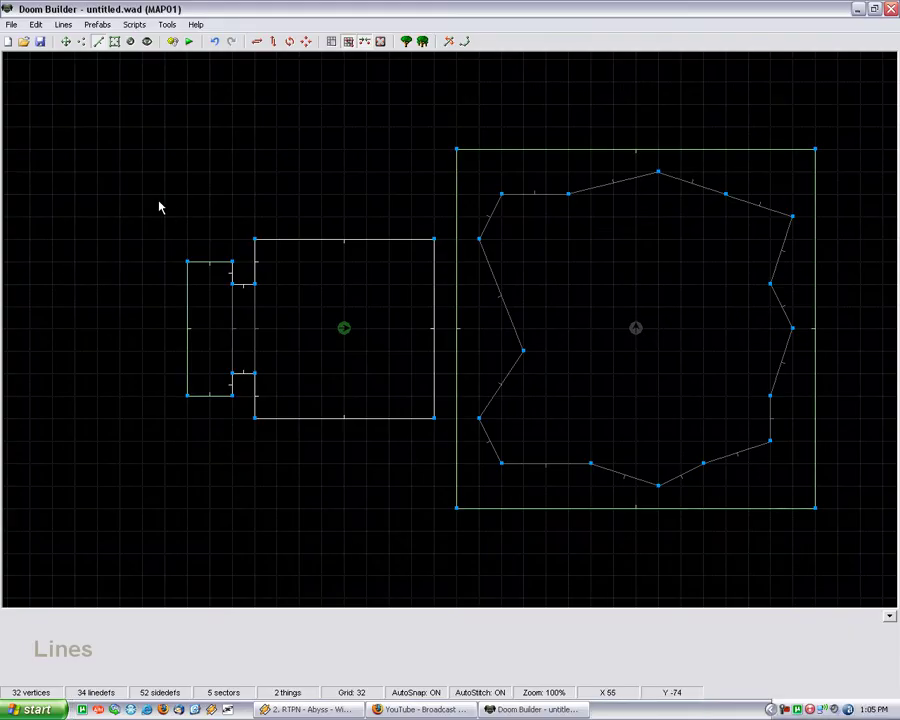
Insert a thing in the northern part of the large skybox room and set its type to the brown spike obstacle.
scroll(167, 123, down, 2)
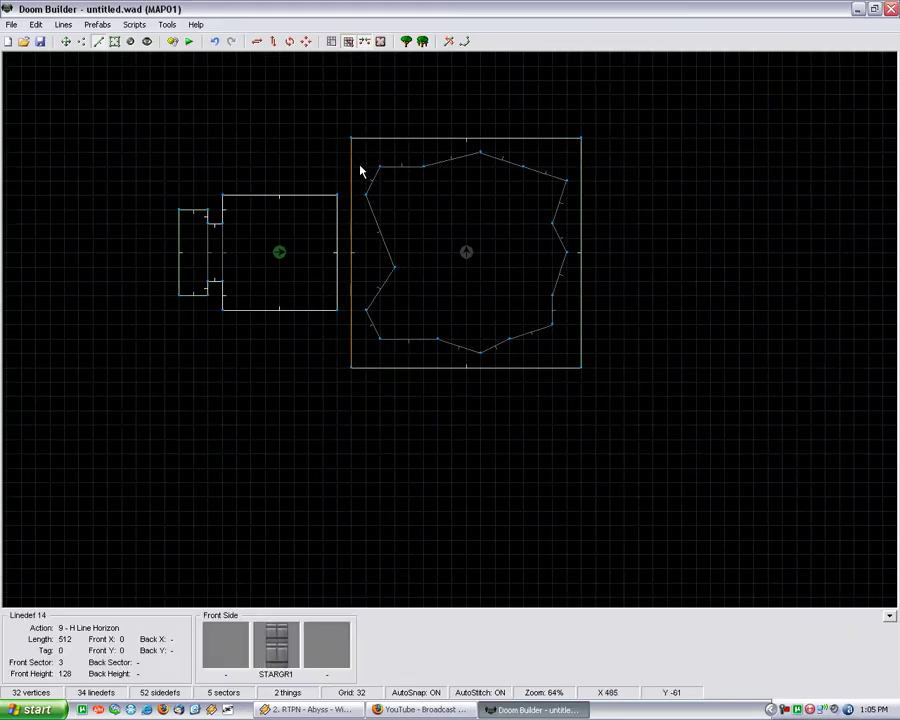
scroll(364, 171, up, 2)
scroll(633, 330, down, 1)
scroll(538, 317, up, 1)
scroll(362, 221, up, 1)
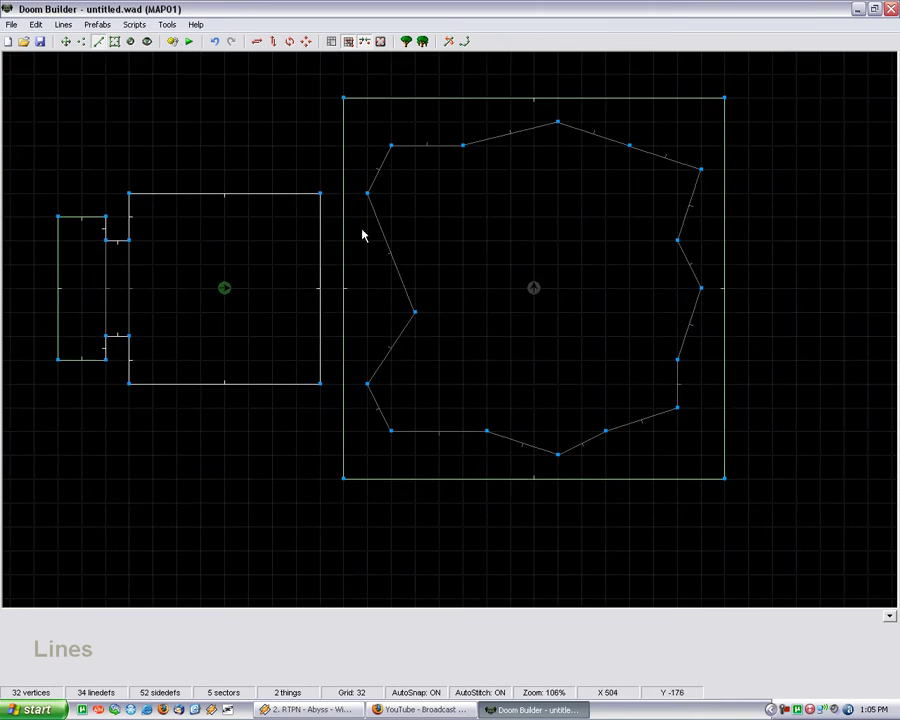
key(t)
key(Insert)
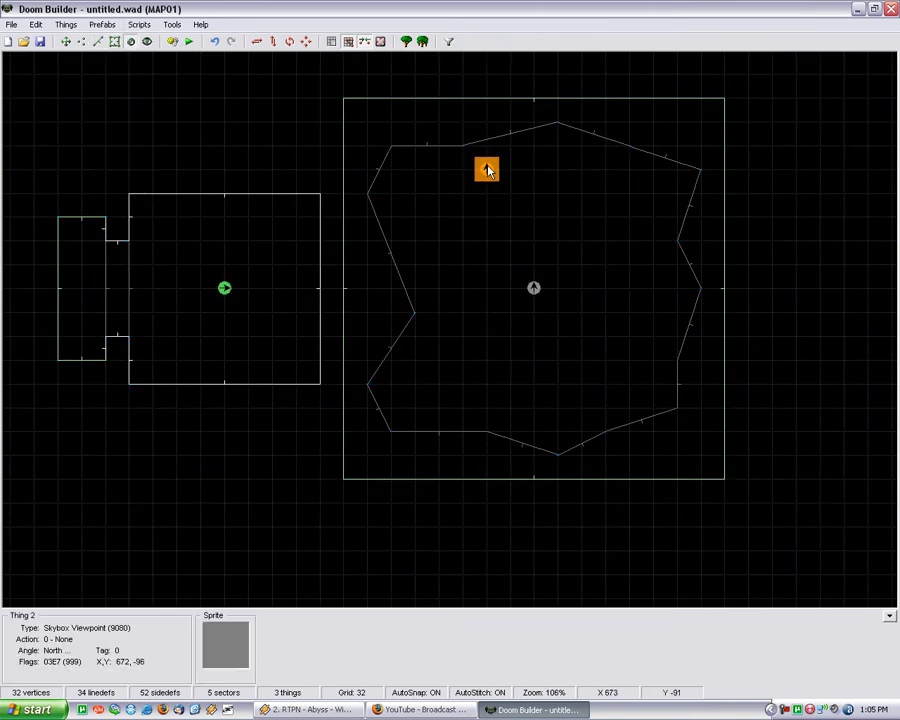
click(247, 278)
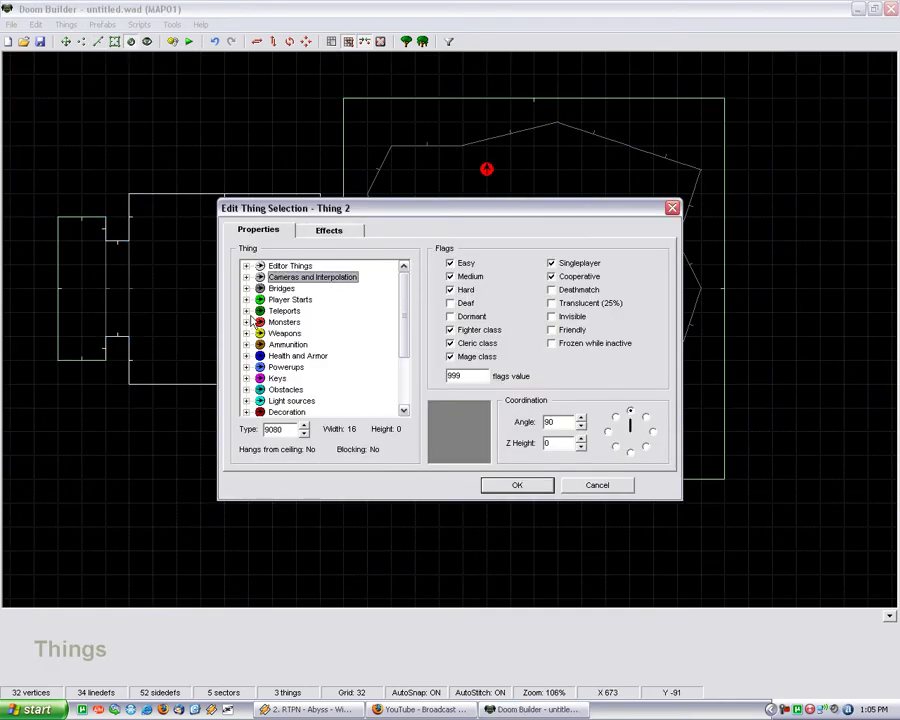
scroll(250, 350, down, 1)
scroll(245, 355, down, 1)
click(246, 322)
scroll(311, 313, down, 1)
click(300, 356)
click(517, 484)
Add five more brown spike obstacles spread around the viewpoint inside the skybox room's inner area.
key(Insert)
key(Insert)
key(Insert)
key(Insert)
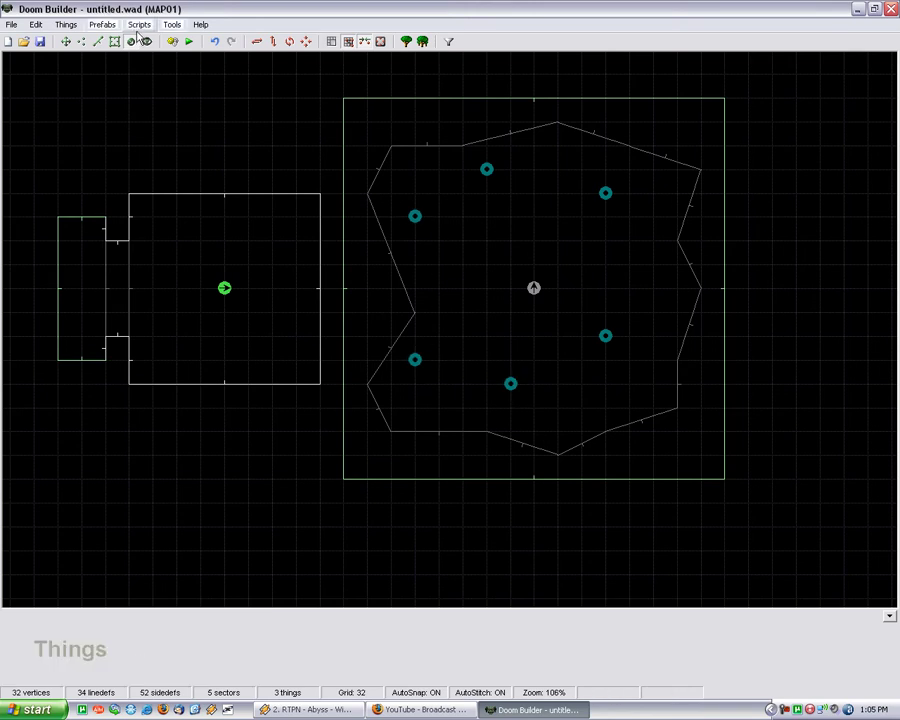
Playtest the map in ZDoom and examine the brown spikes in the skybox from close to the starting room's window.
click(188, 41)
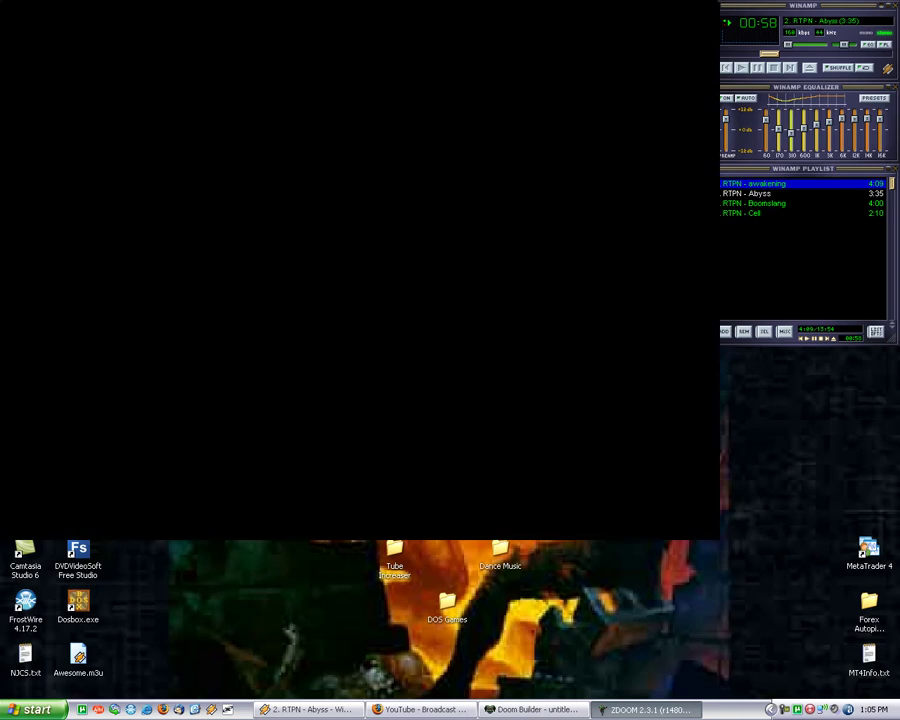
key(Left)
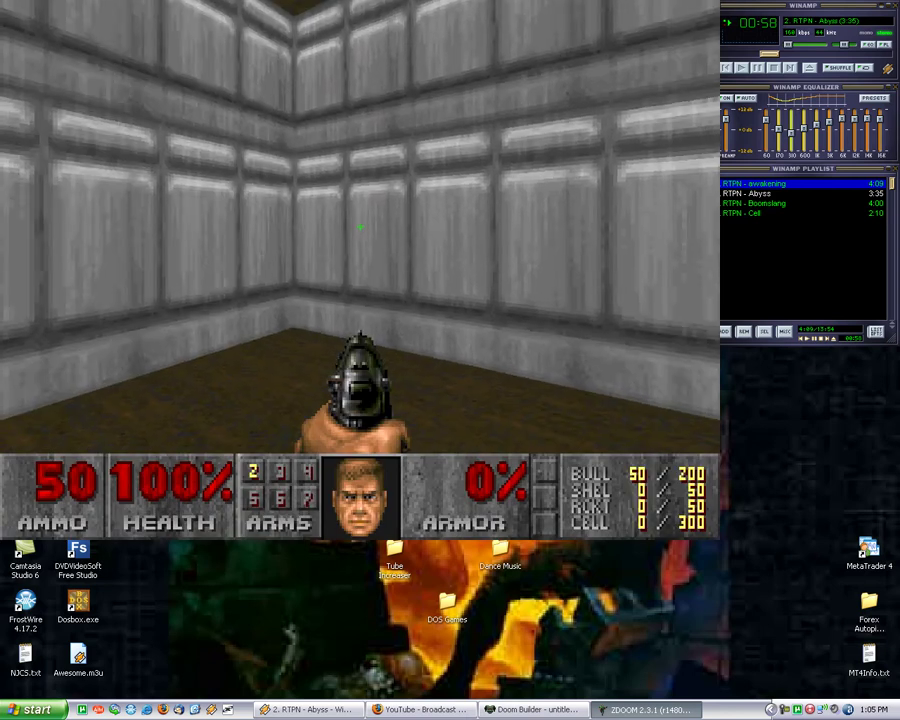
key(Left)
key(Up)
key(ctrl)
key(Down)
key(Up)
key(Right)
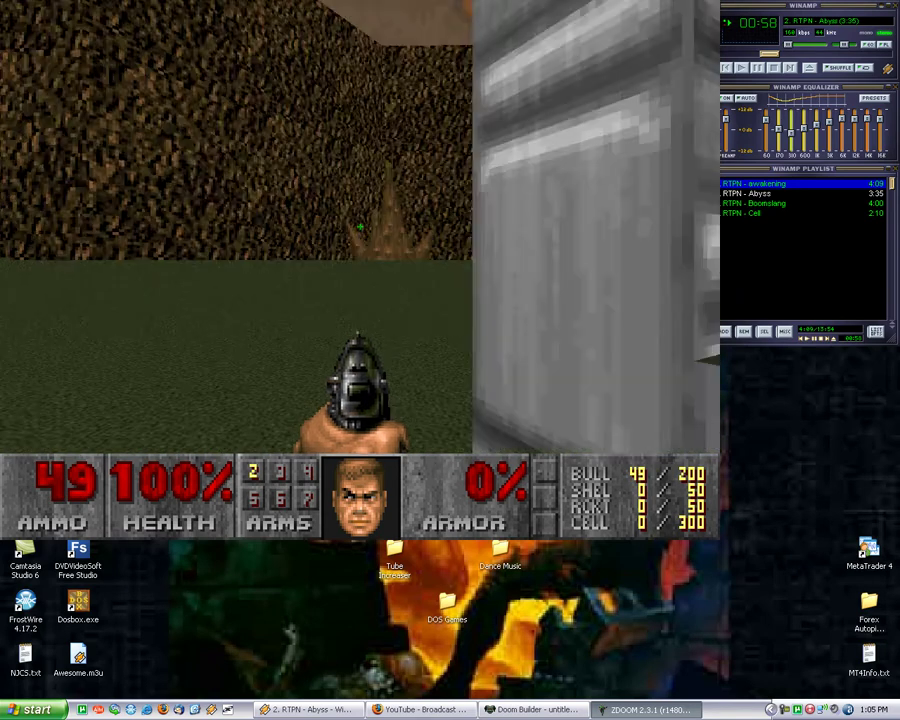
key(Right)
key(Left)
key(Right)
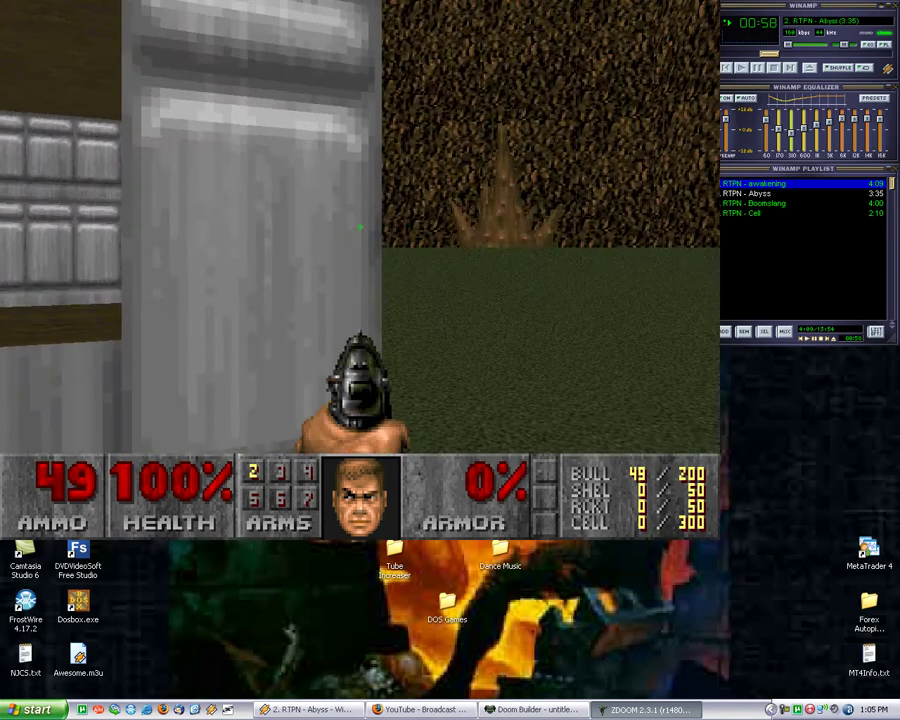
Walk around the starting room, examine the skybox through the window from farther back, and quit the game.
key(Left)
key(Up)
key(Left)
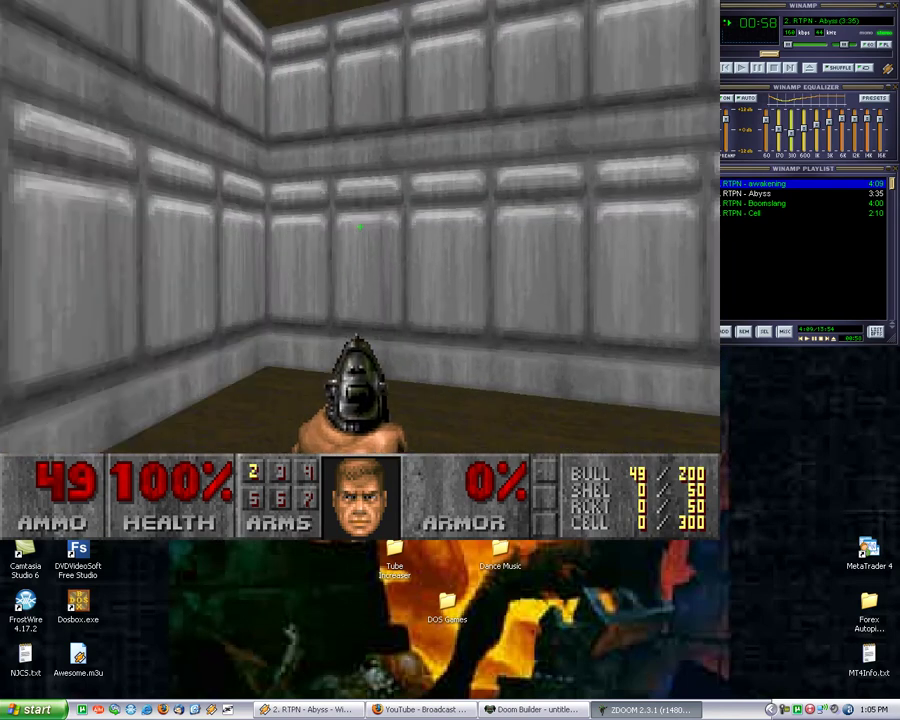
key(Left)
key(Up)
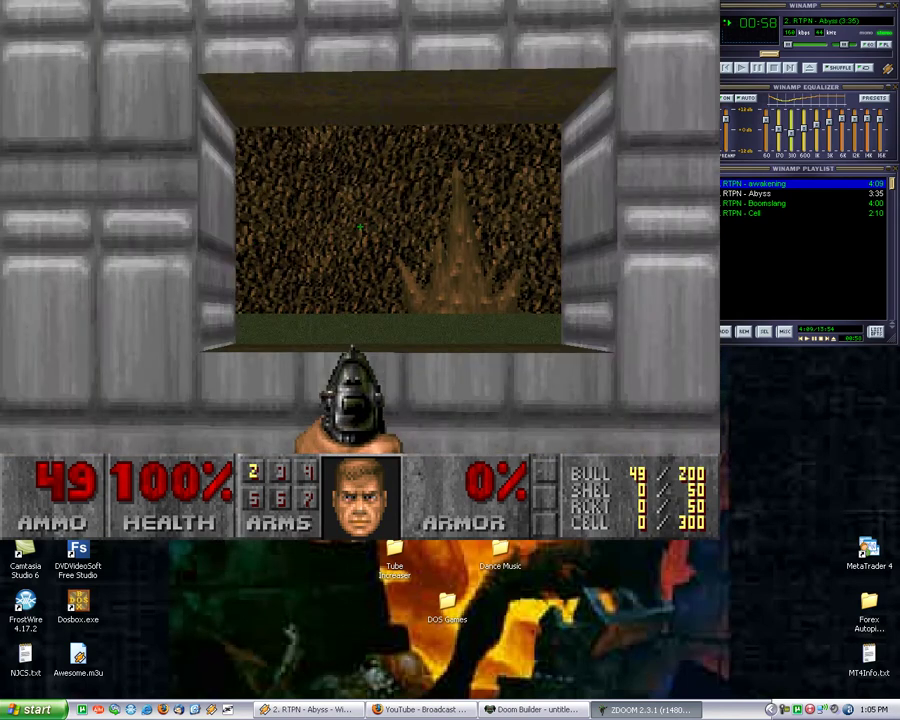
key(Up)
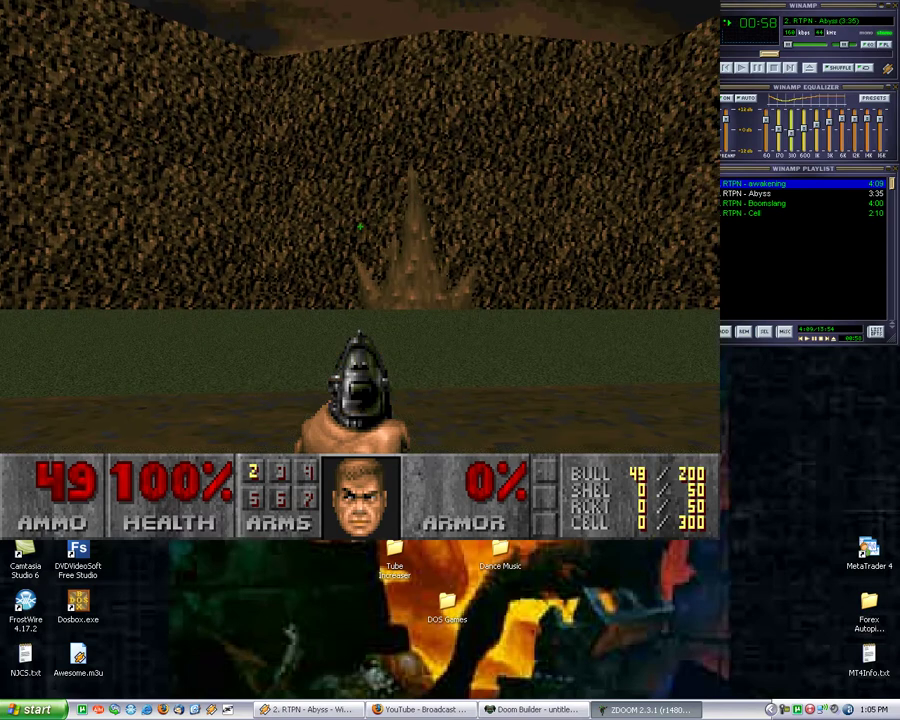
key(Down)
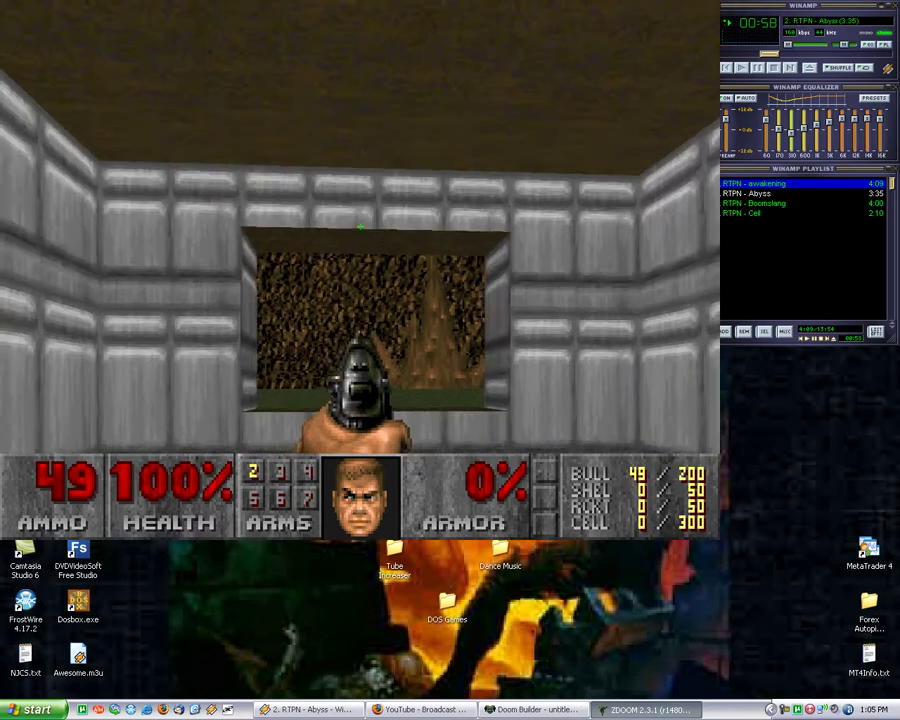
key(Escape)
key(Return)
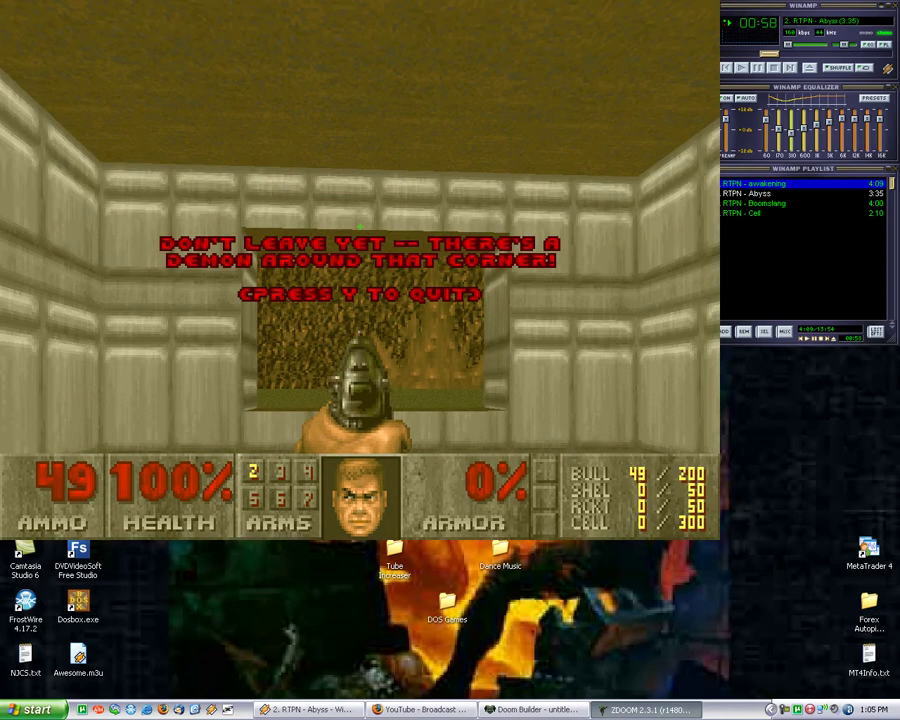
key(y)
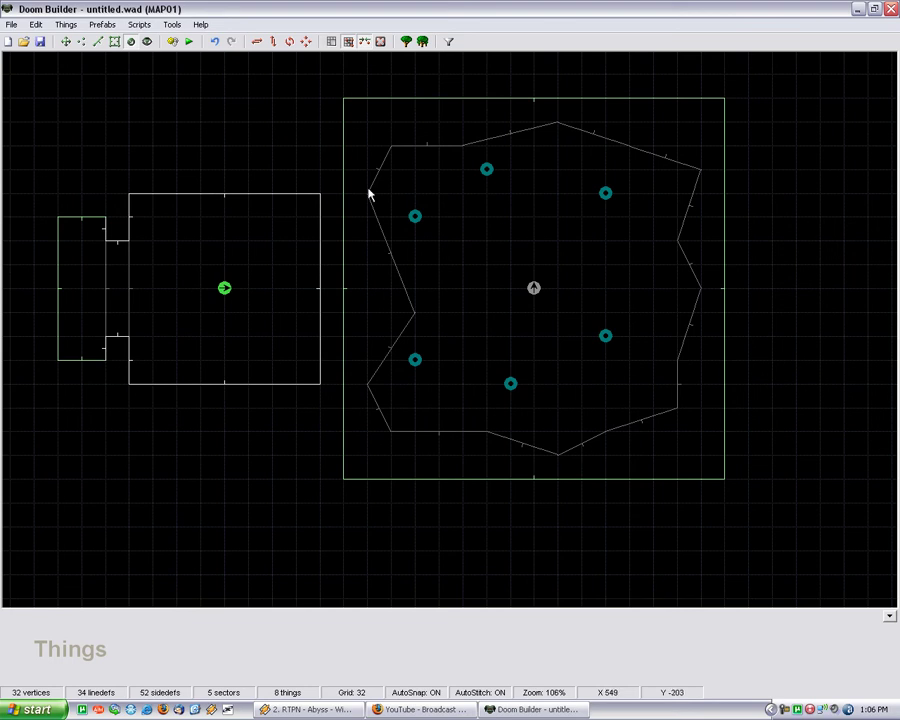
scroll(387, 184, down, 4)
scroll(380, 237, up, 2)
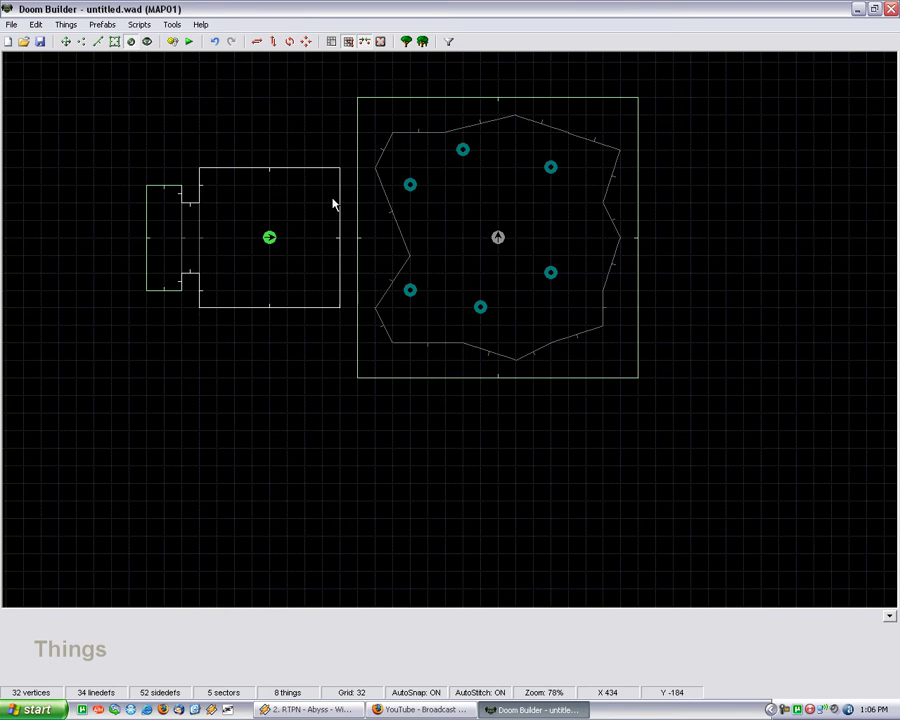
Open MAP01 of ClassicFFA1.wad from the MyWads folder with the ZDoom (Doom in Hexen format) configuration.
click(23, 41)
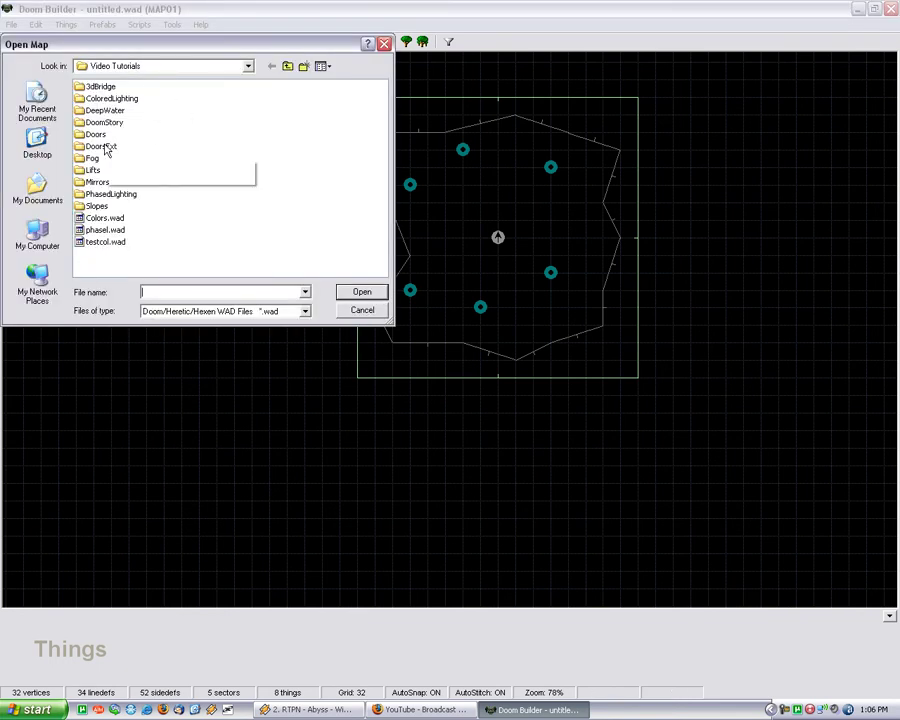
click(287, 66)
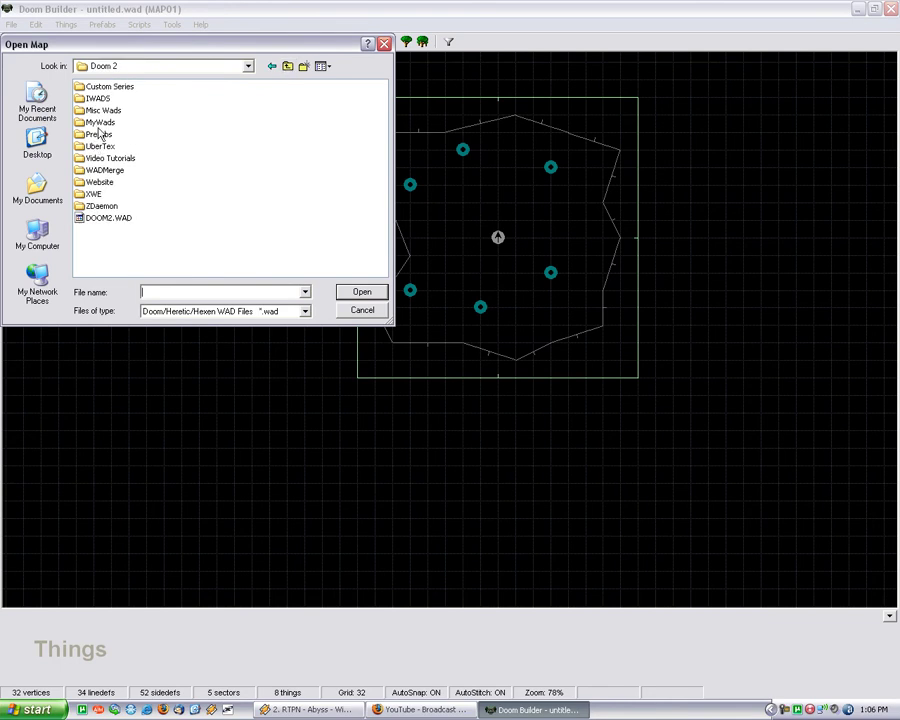
double_click(100, 122)
click(108, 86)
click(361, 291)
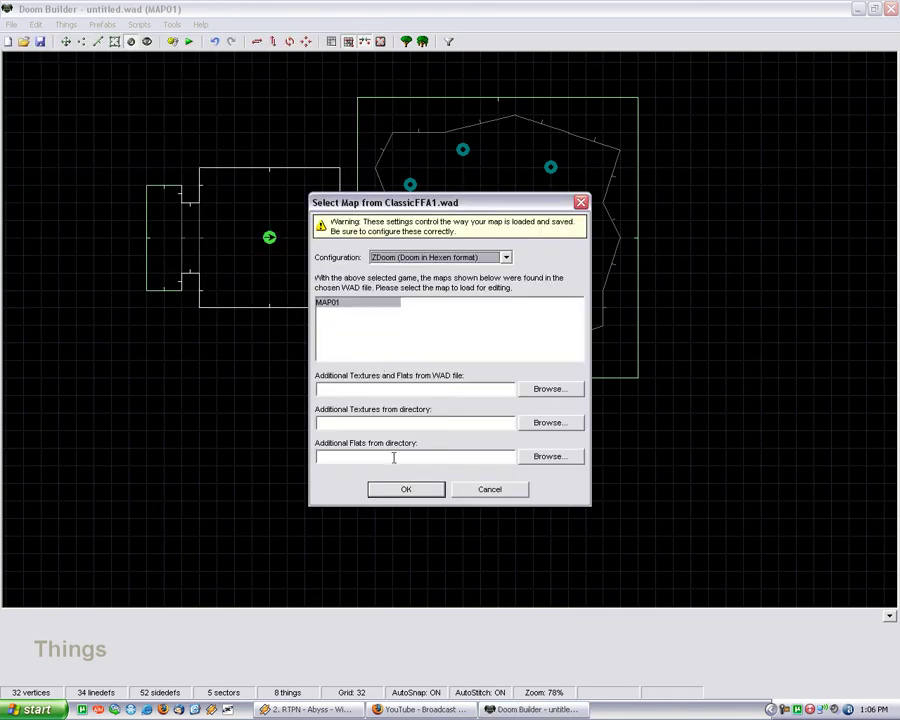
click(412, 490)
click(448, 396)
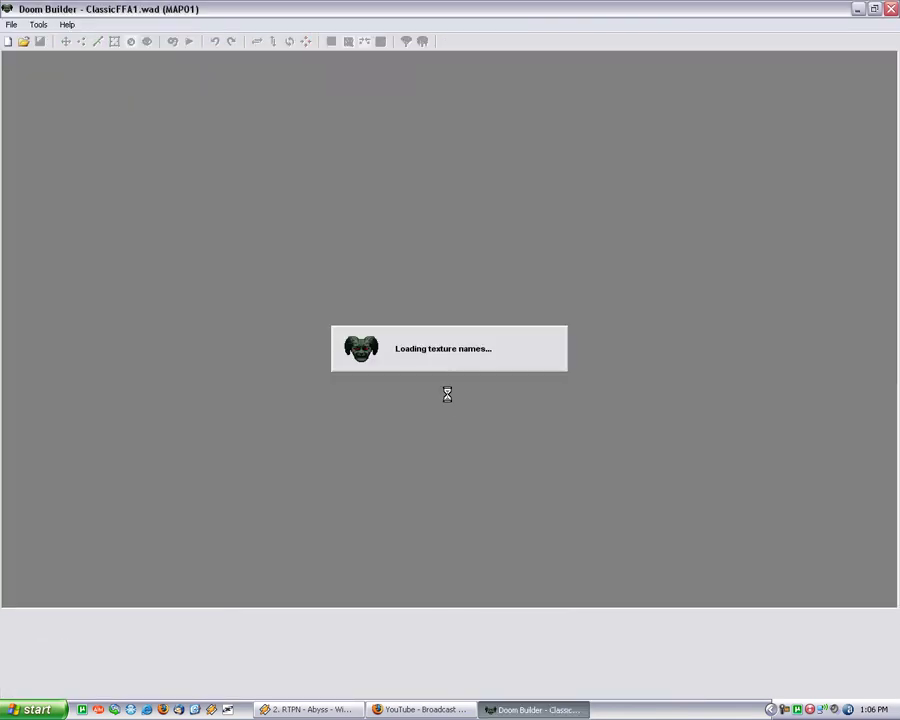
Explore the map's interior rooms in 3D mode, including the ceiling grid, doors and crate area.
key(w)
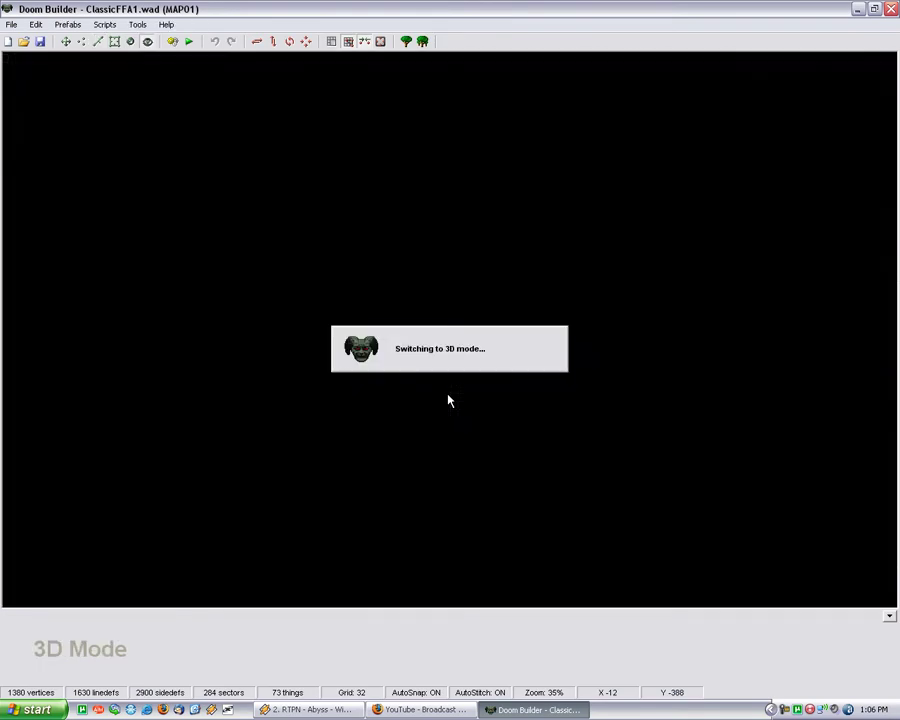
key(e)
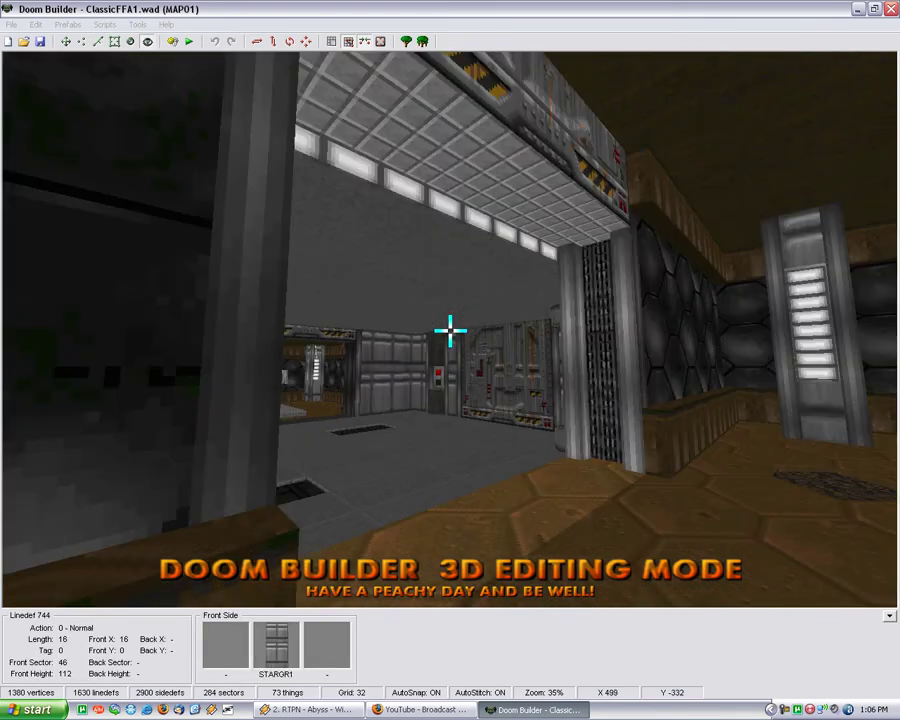
key(e)
key(e)
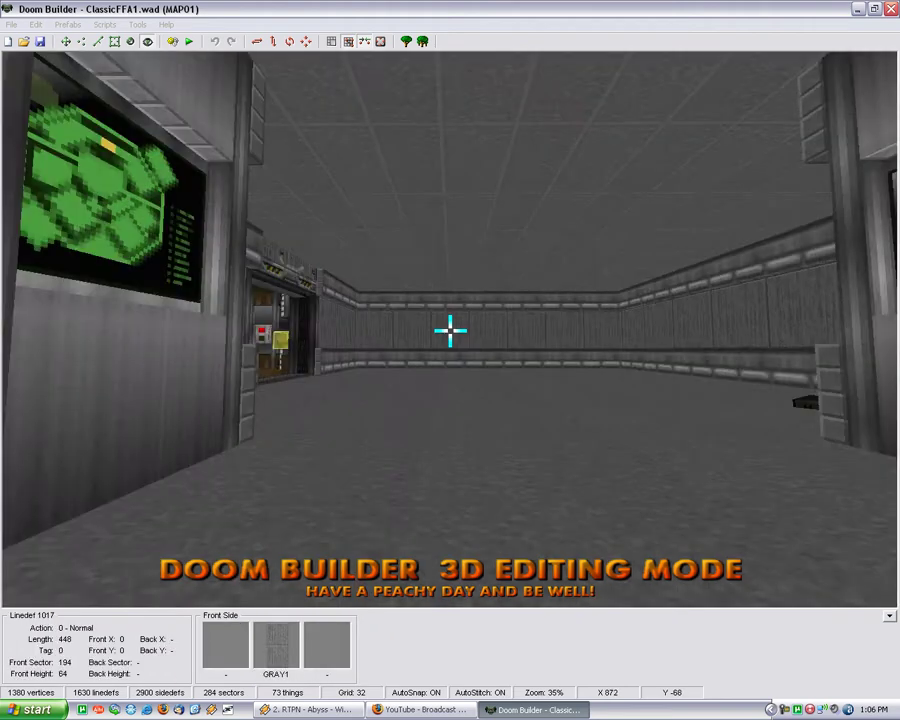
key(w)
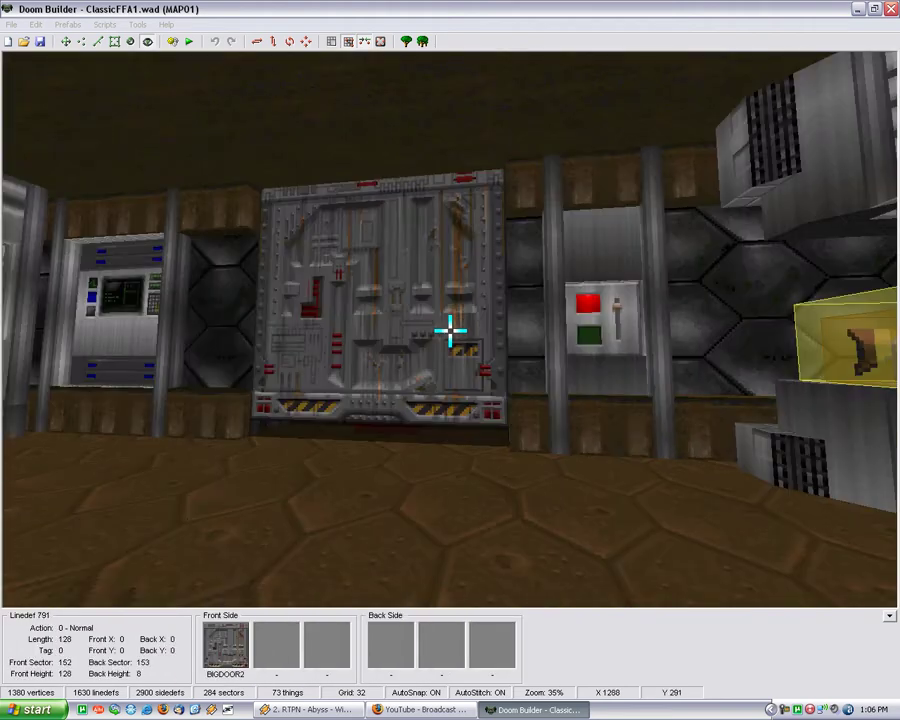
key(e)
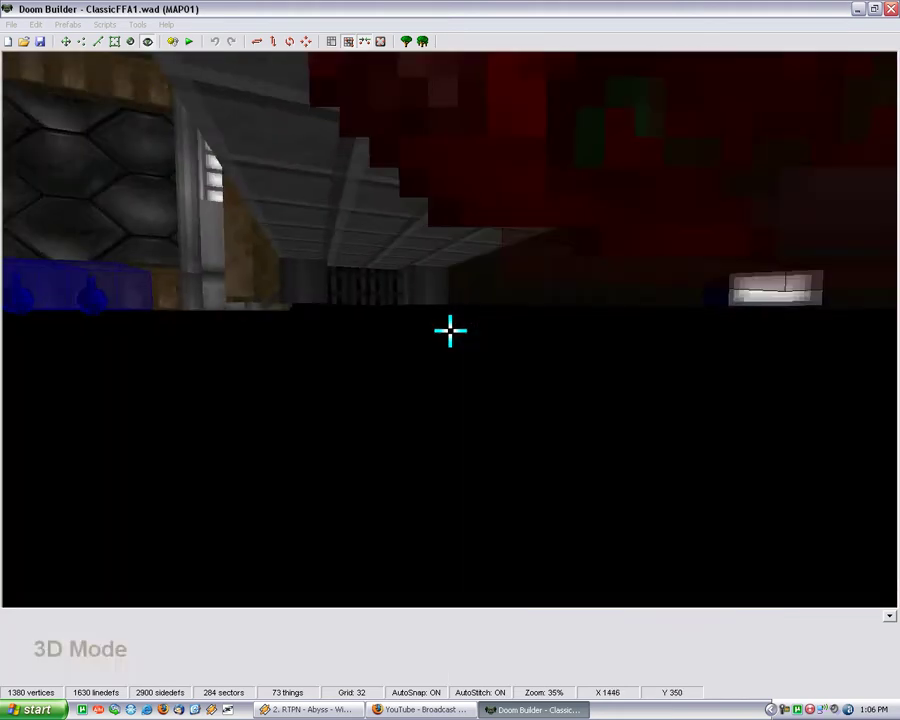
key(e)
key(w)
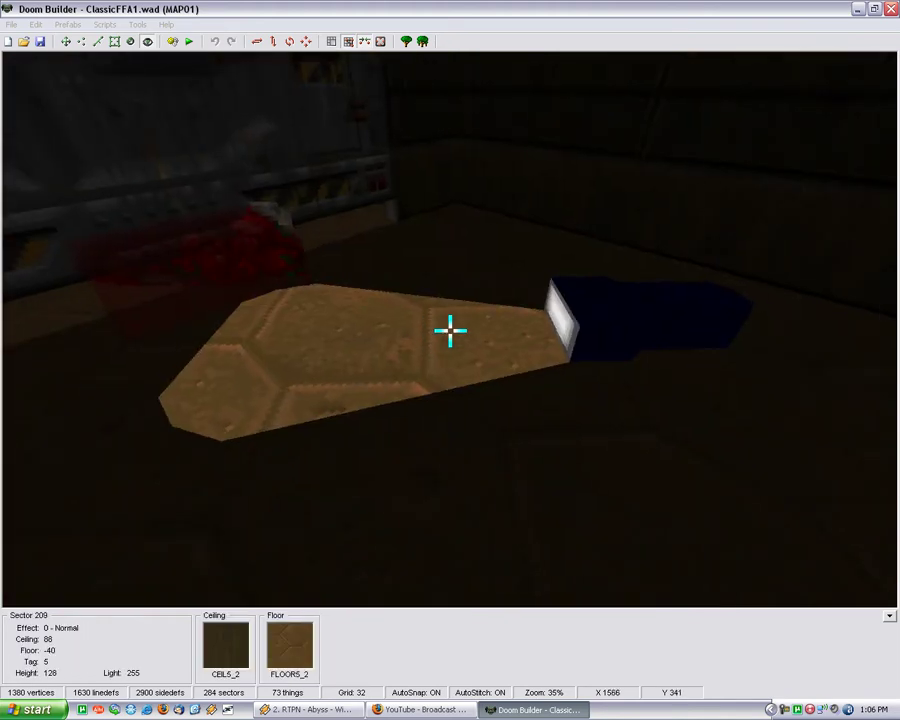
key(e)
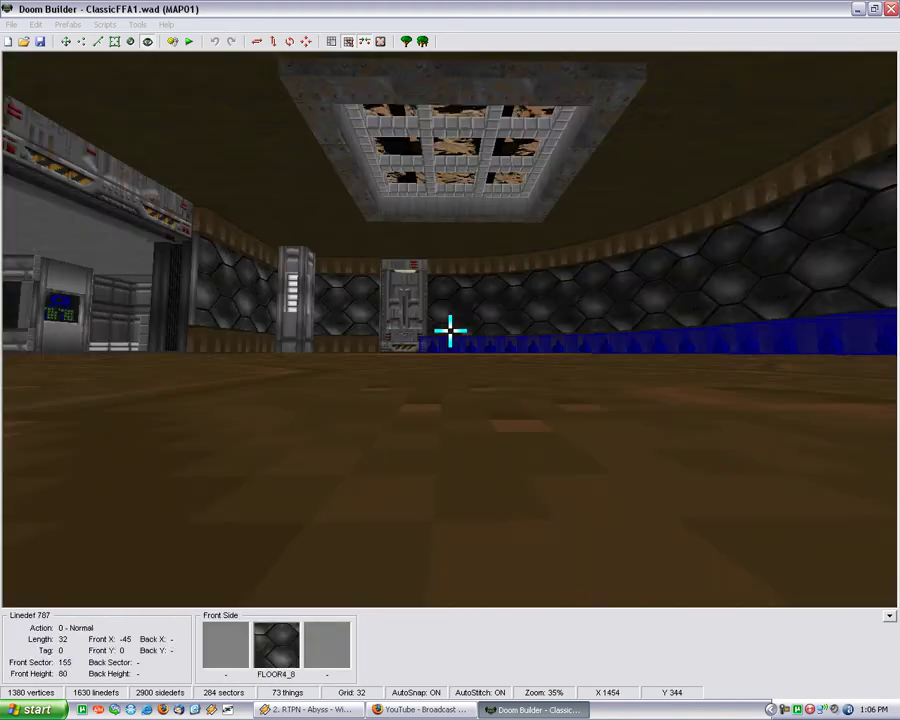
key(e)
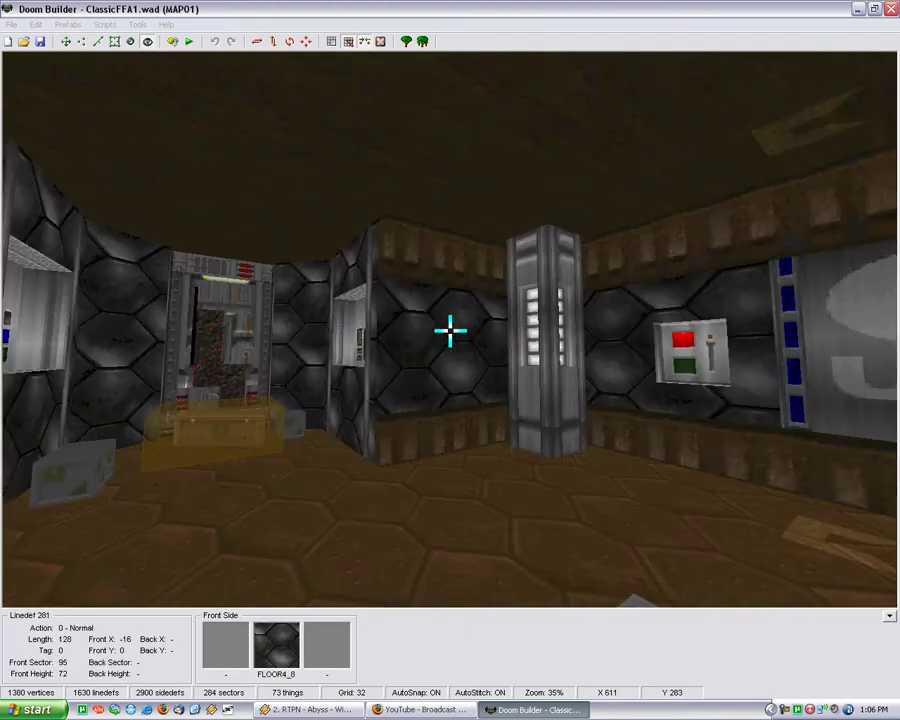
key(w)
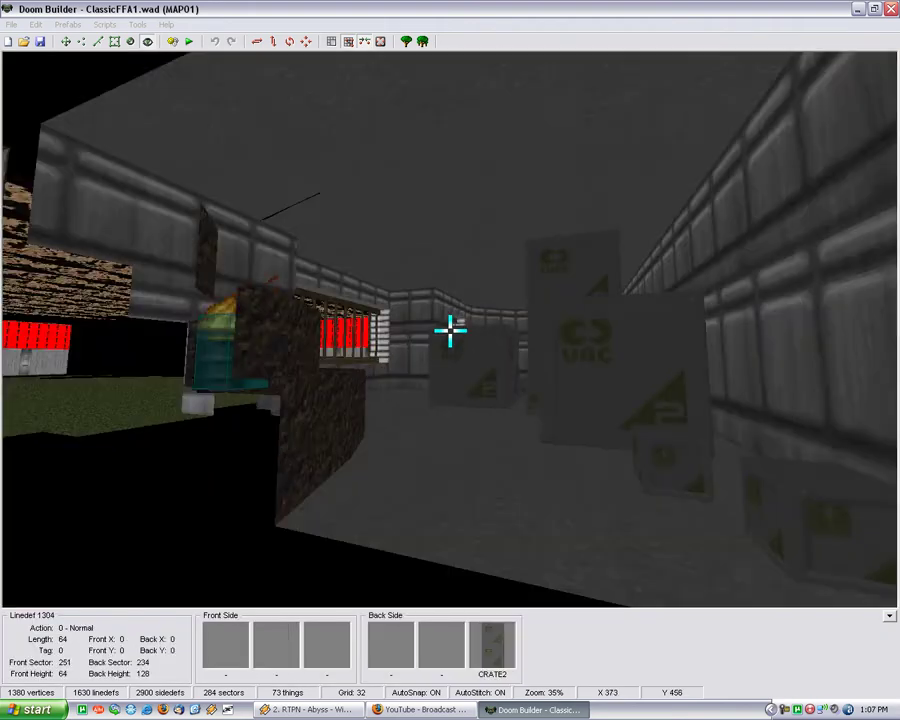
Examine the map's skybox room in 3D mode, with its tiered ledges, spikes and UAC structure, and return to the 2D line view.
key(w)
key(e)
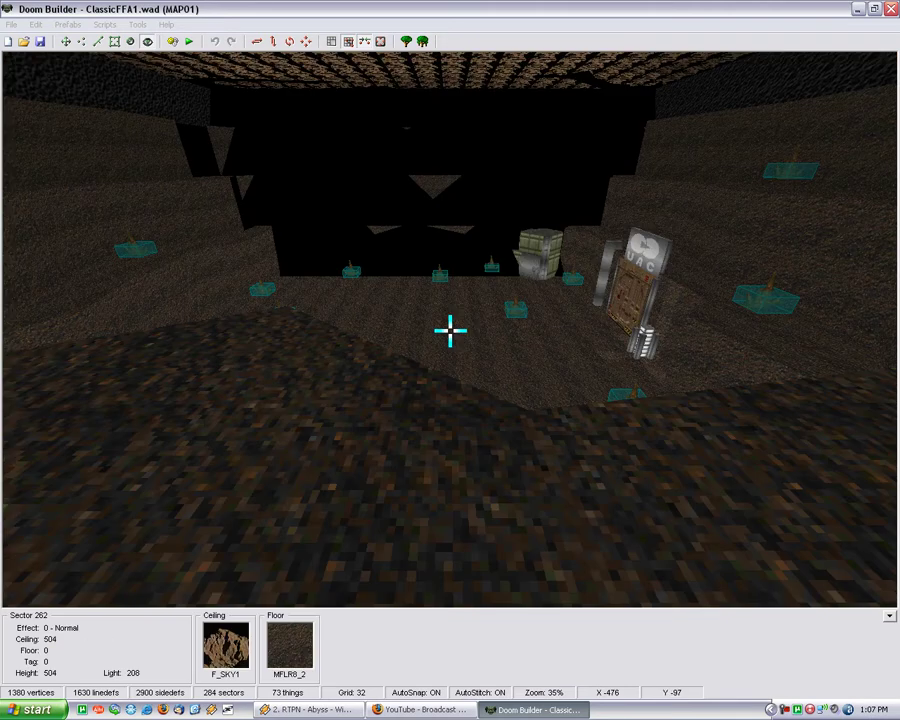
key(e)
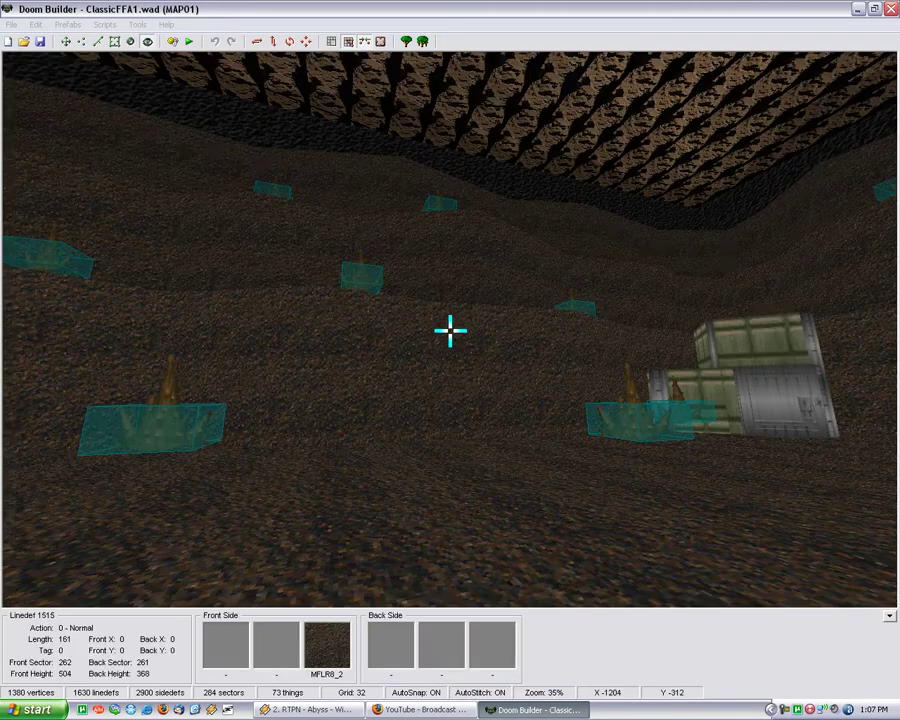
key(w)
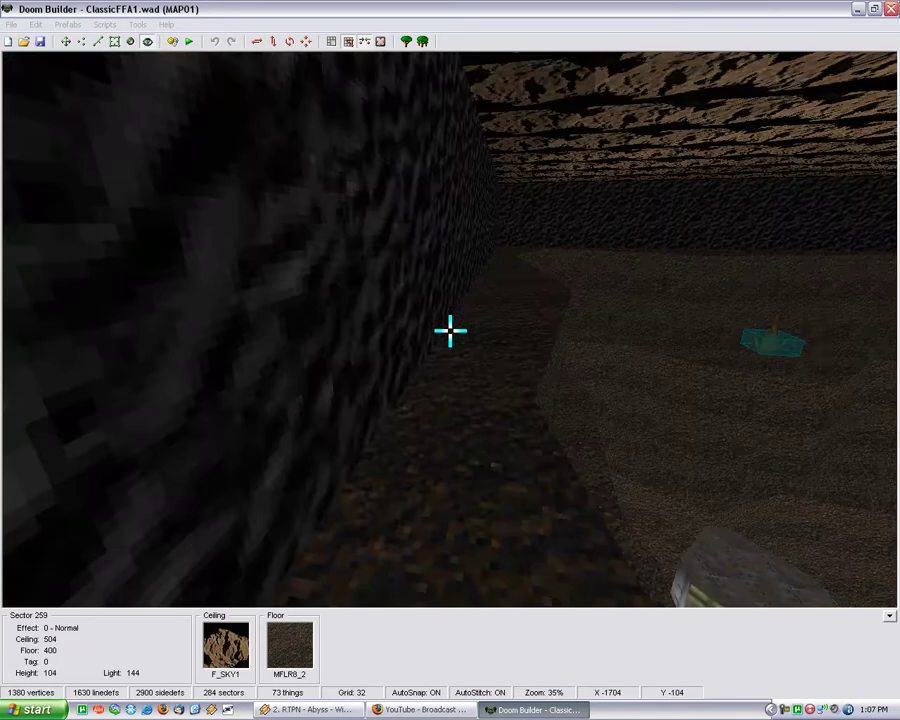
key(w)
key(e)
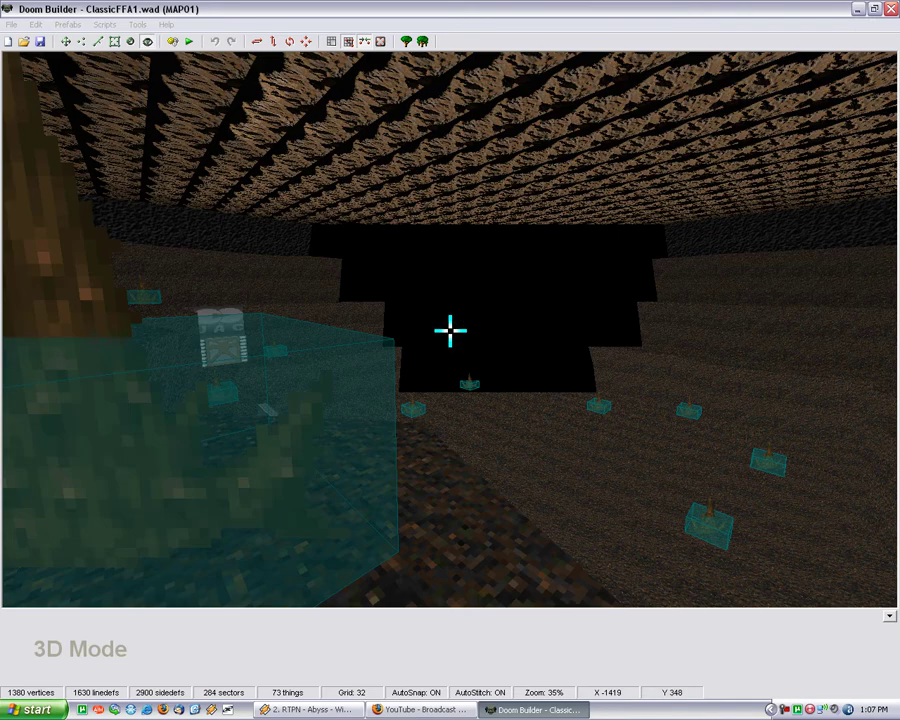
key(e)
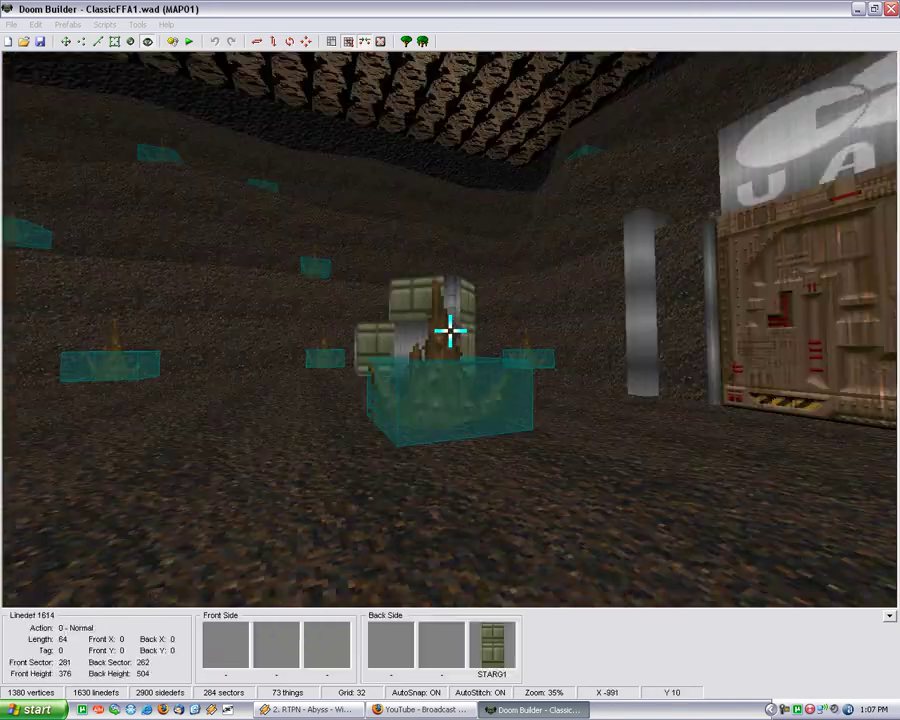
key(e)
key(Escape)
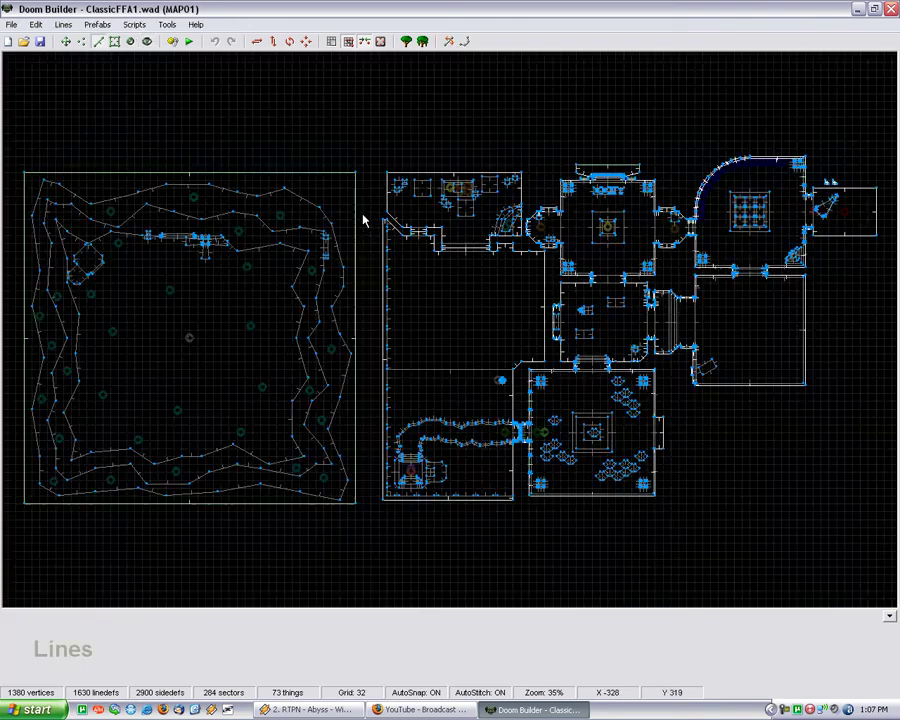
Playtest the map and go from the starting room out through the secret exit into the walled grass courtyard.
click(190, 41)
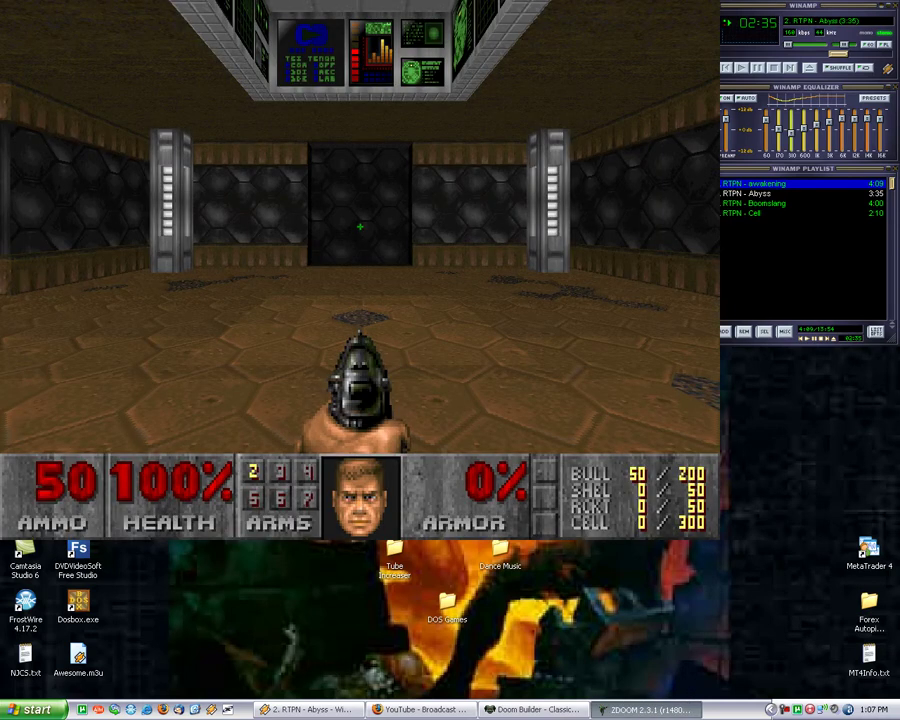
key(w)
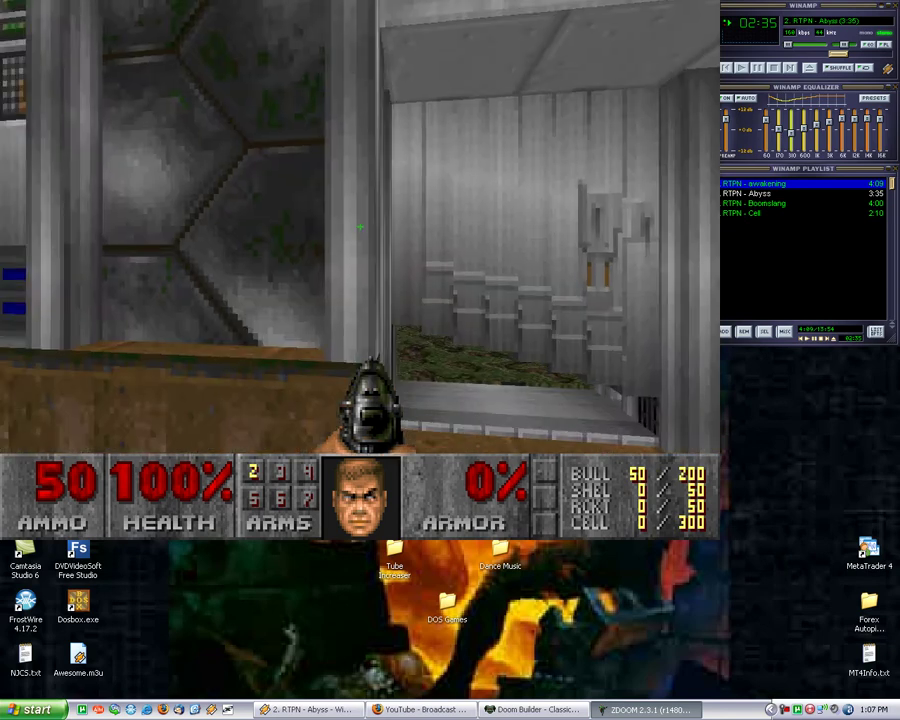
key(space)
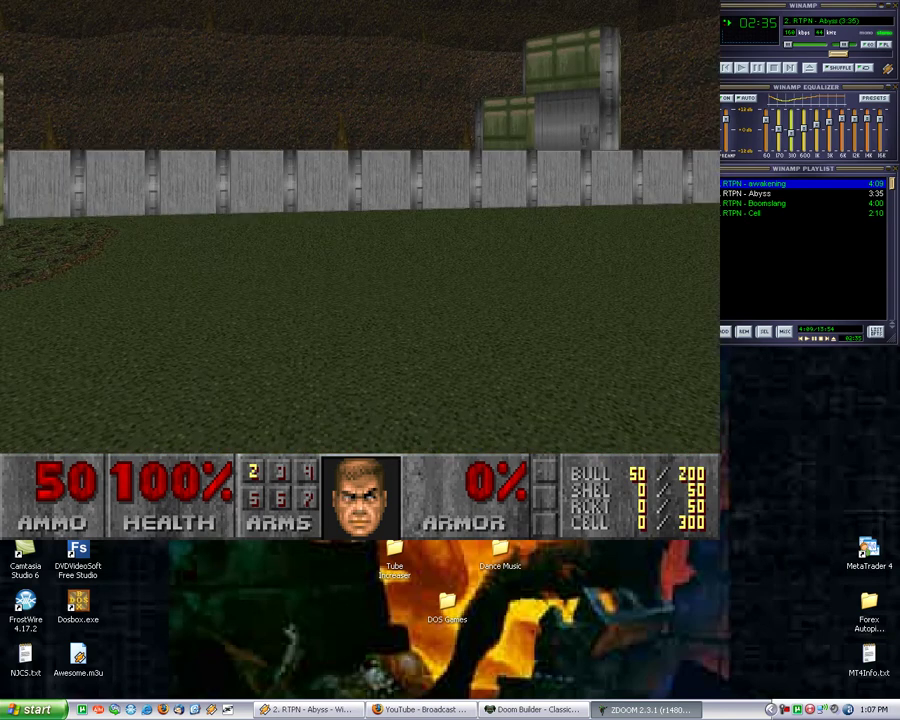
key(s)
key(w)
key(space)
key(w)
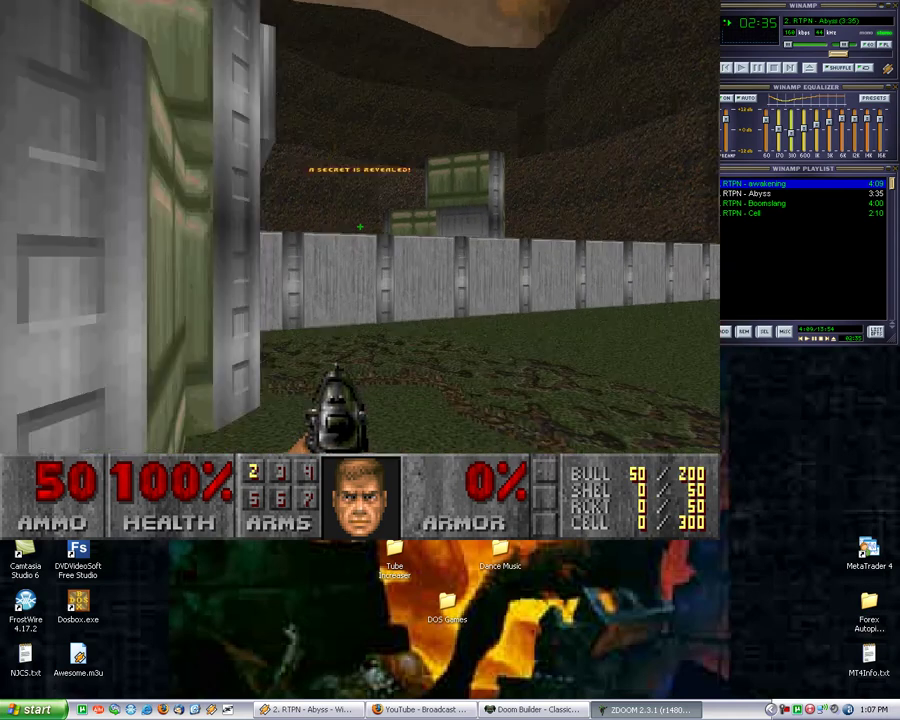
Examine the skybox around the courtyard, including the mountain ledges, the UAC sign and the green structure beyond the wall.
key(Right)
key(Up)
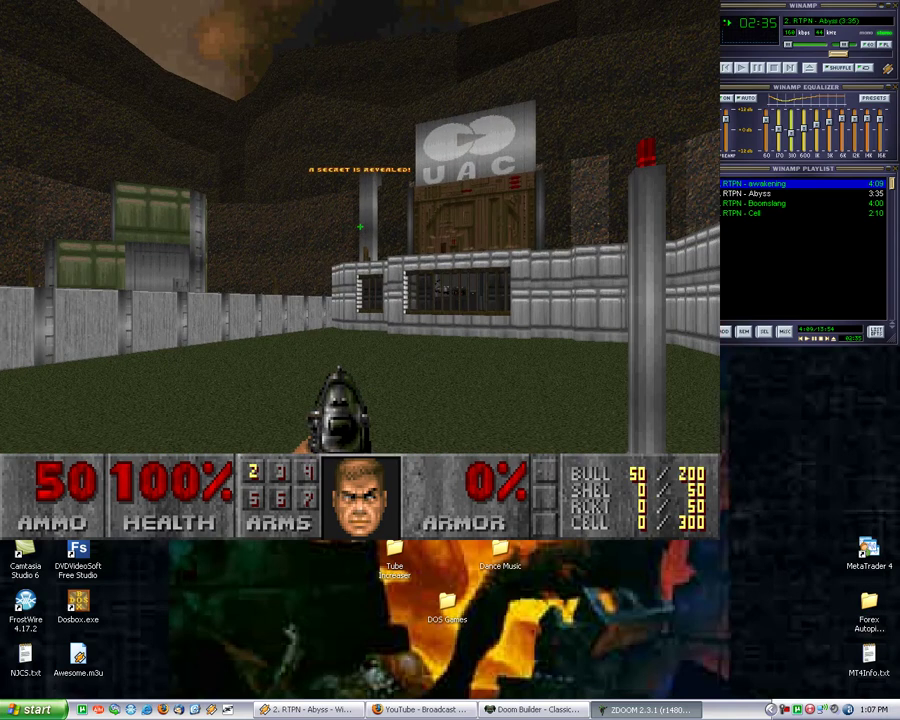
key(Right)
key(Up)
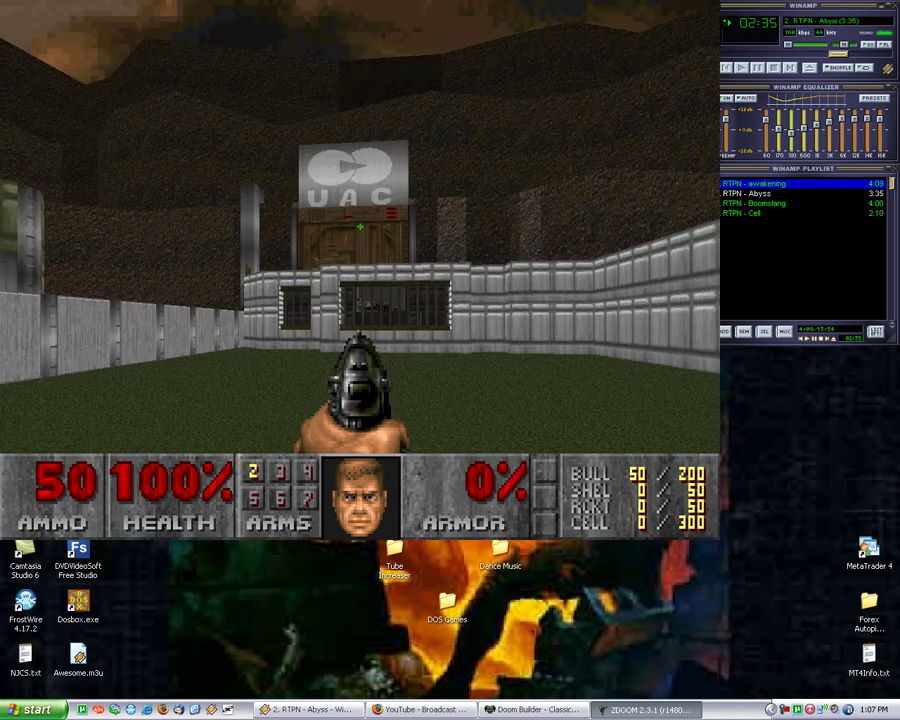
key(Right)
key(Up)
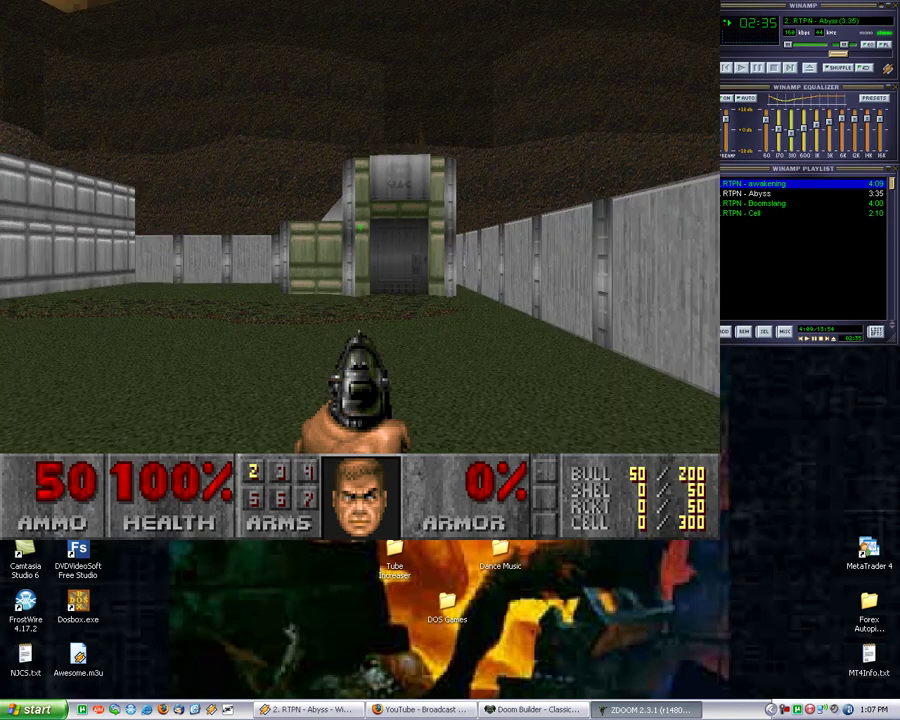
Open the small green UAC building in the courtyard, shoot the enemy inside, and collect the invulnerability sphere and clip.
key(Up)
key(space)
key(ctrl)
key(ctrl)
key(ctrl)
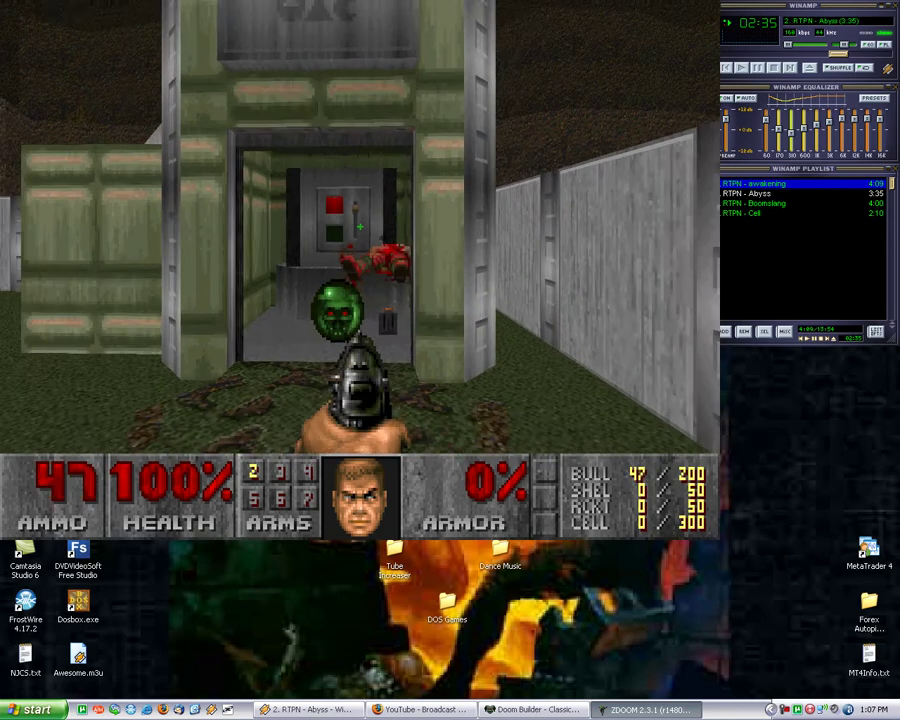
key(Up)
key(Up)
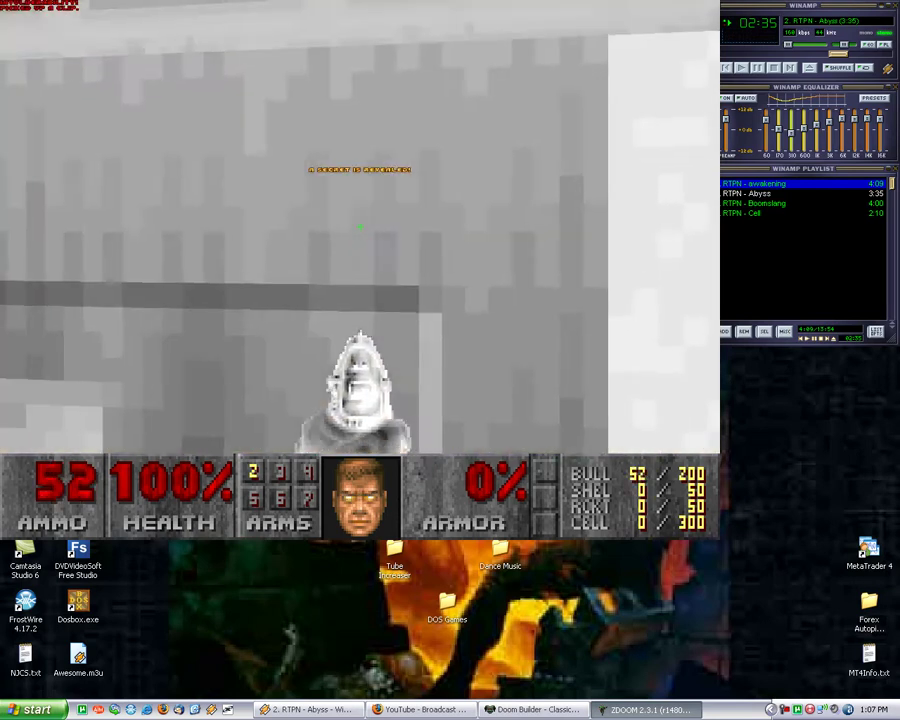
Move around the starting room and toggle the invulnerability power-up with the idbeholdv cheat.
key(Up)
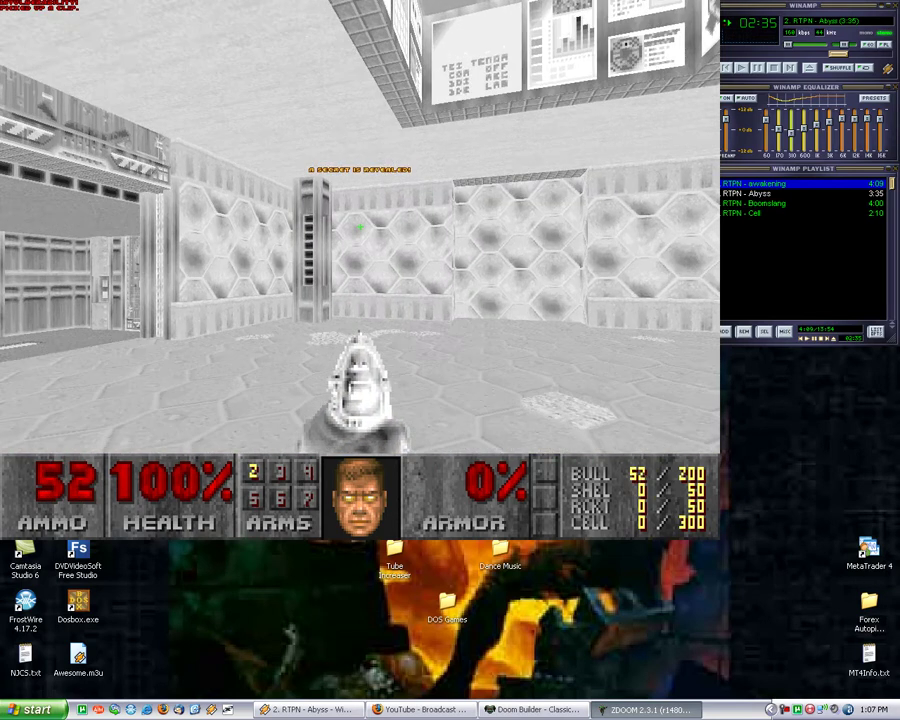
key(Up)
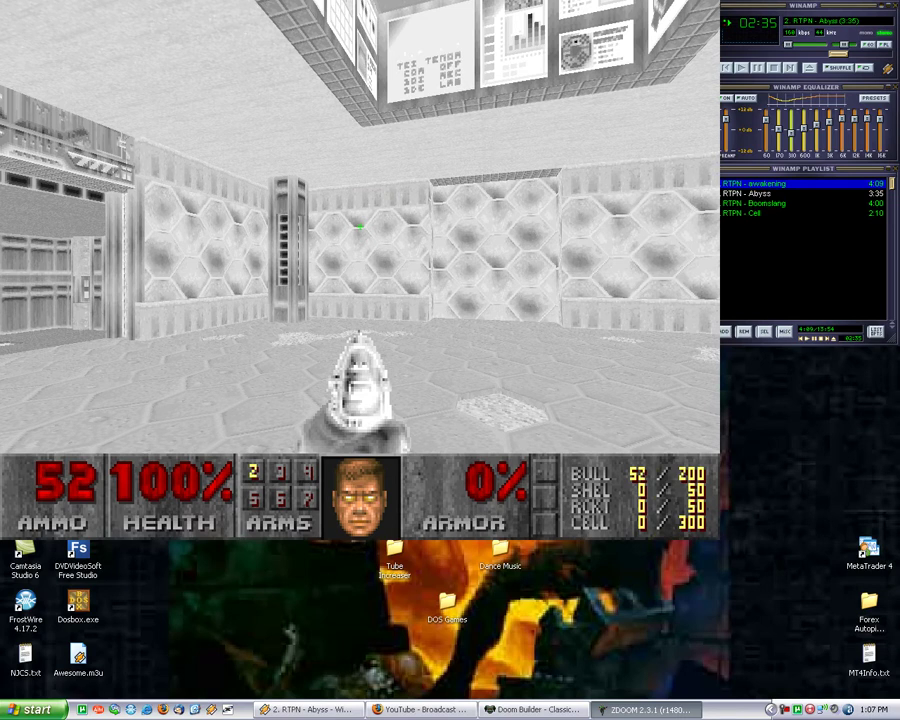
key(d)
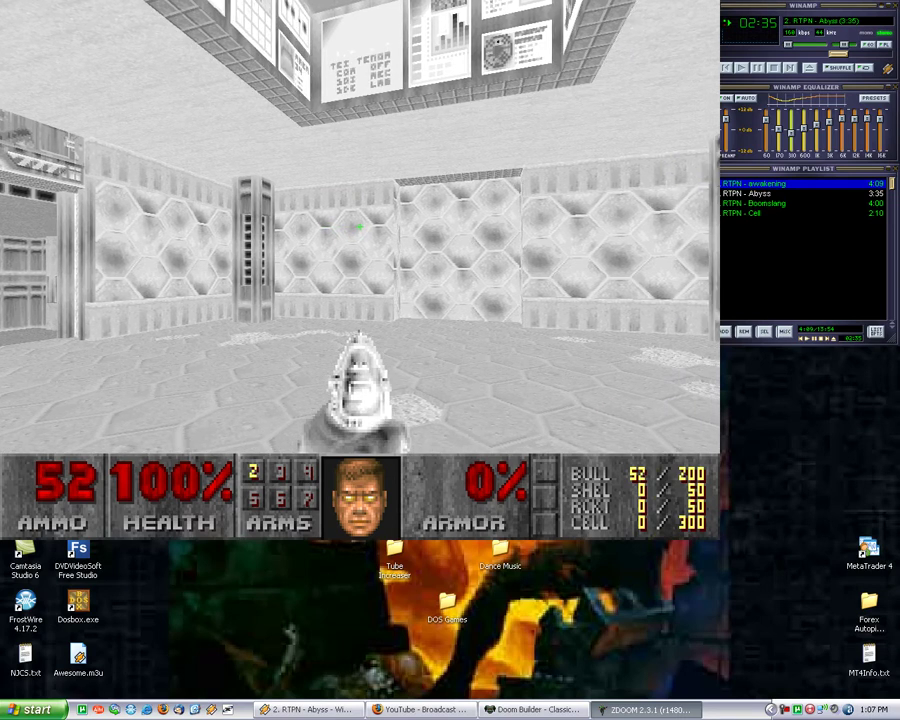
text(idbeholdv)
key(Up)
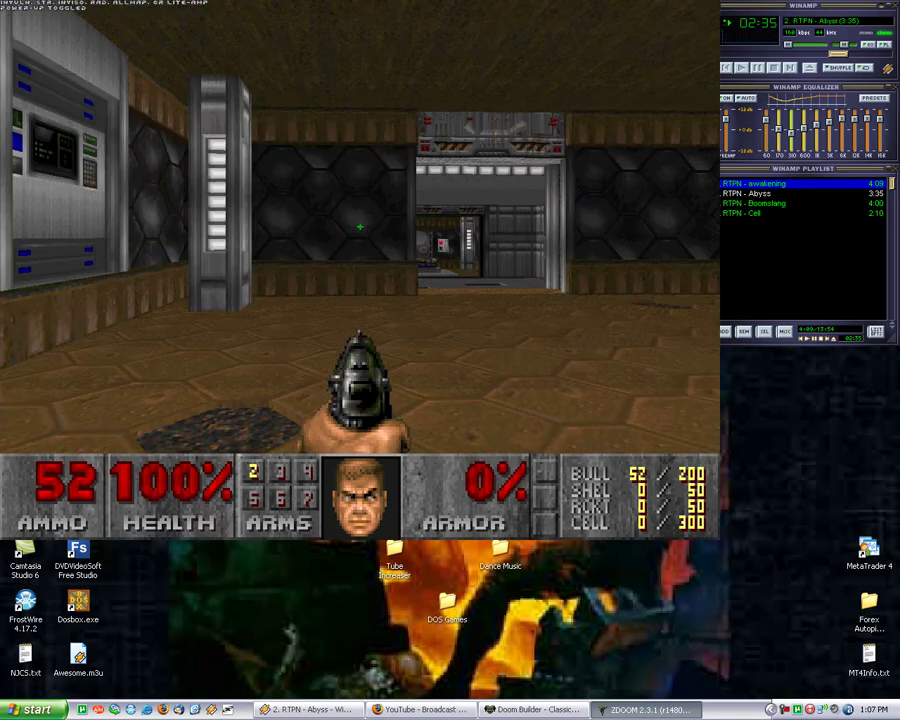
Quit the playtest and confirm leaving the game to return to the map editor.
key(Left)
key(Escape)
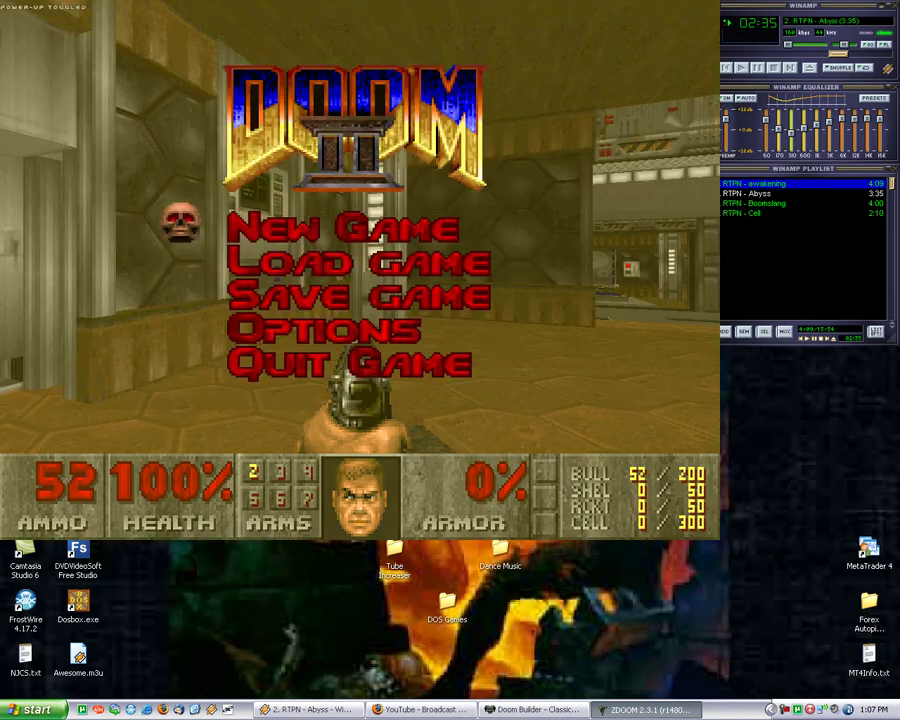
key(Return)
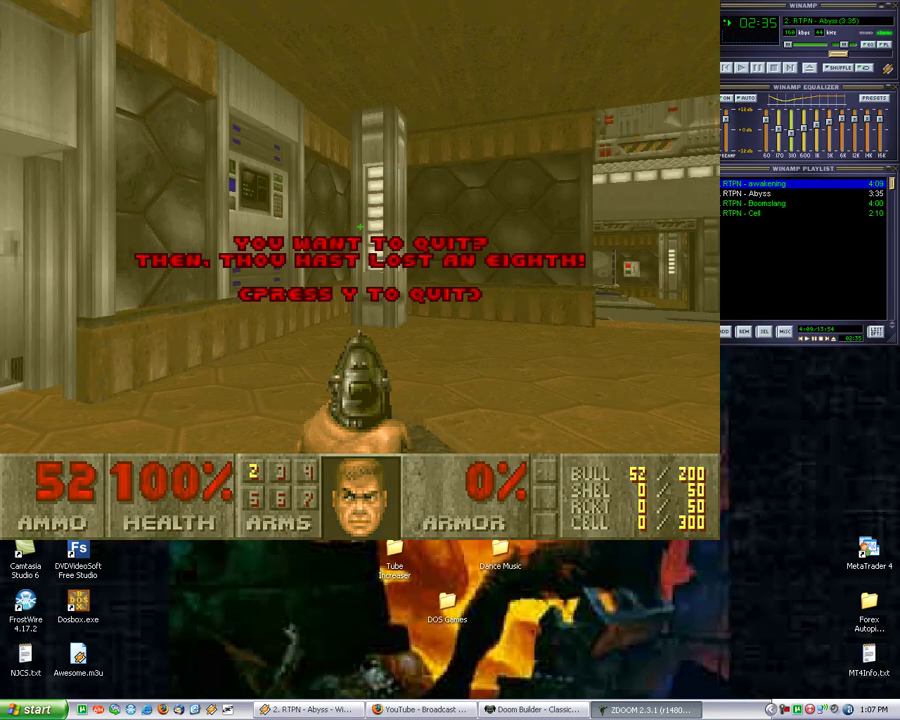
key(y)
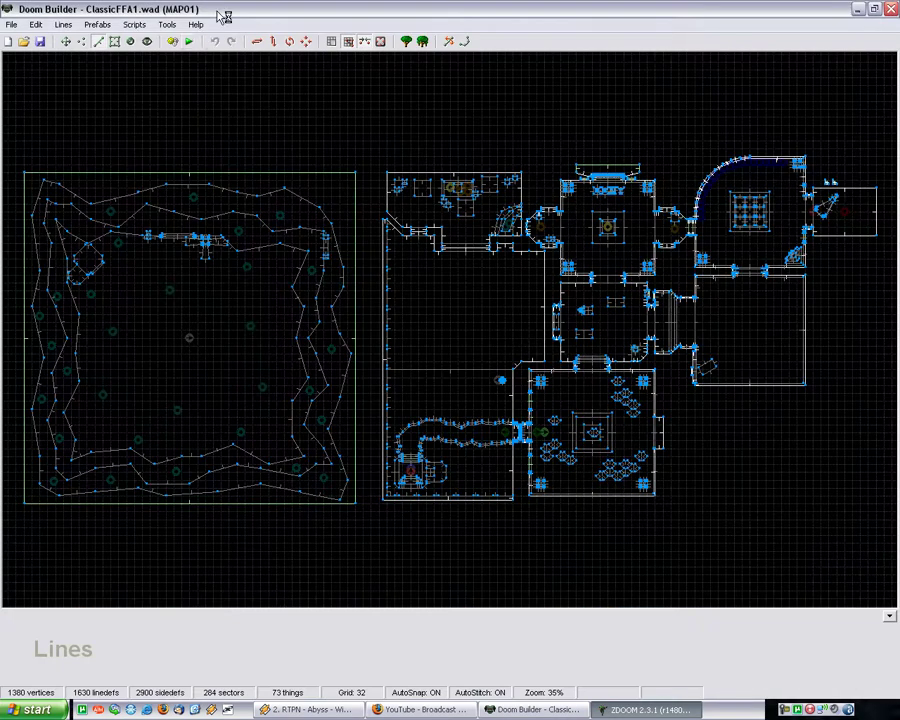
Examine the skybox room's 2D layout, including its UAC sign lines and ledges, beside the main map, and close Doom Builder.
scroll(600, 225, down, 1)
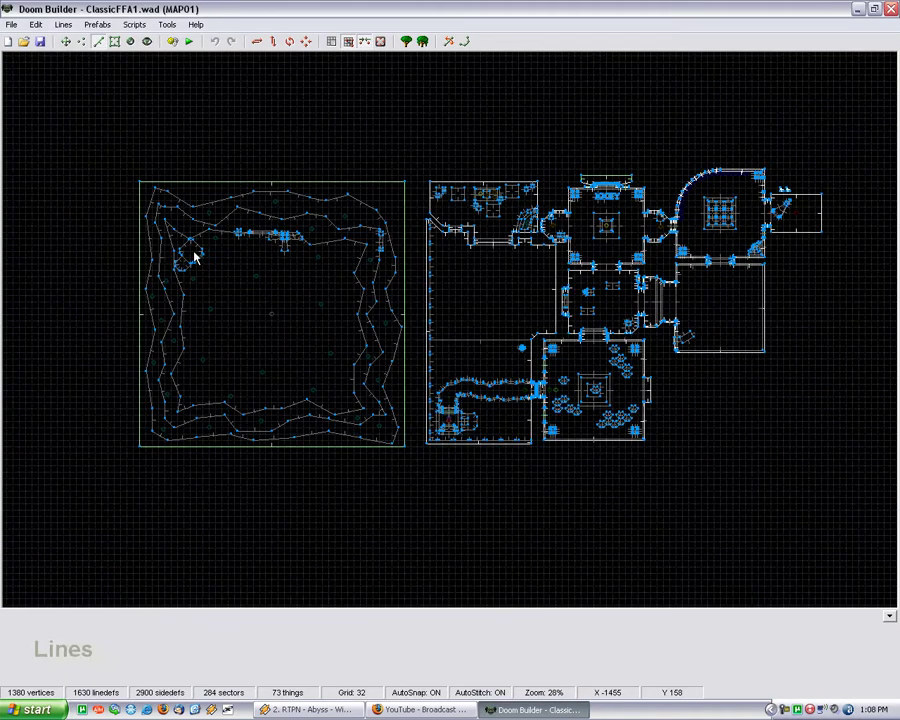
scroll(200, 258, up, 1)
scroll(208, 250, up, 2)
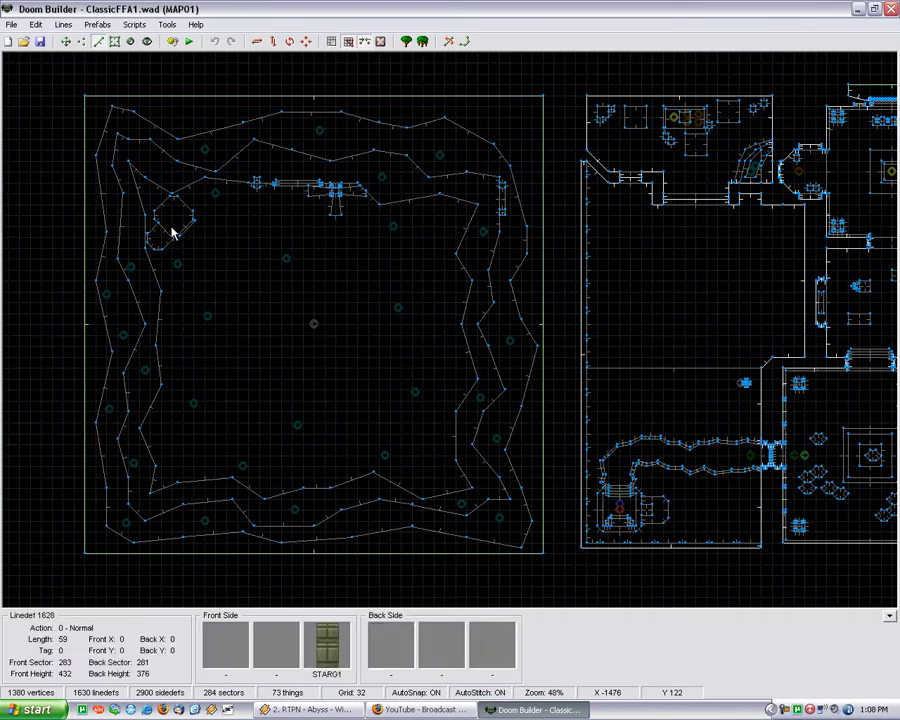
scroll(167, 226, up, 2)
scroll(167, 226, up, 5)
scroll(339, 179, down, 5)
scroll(402, 157, up, 4)
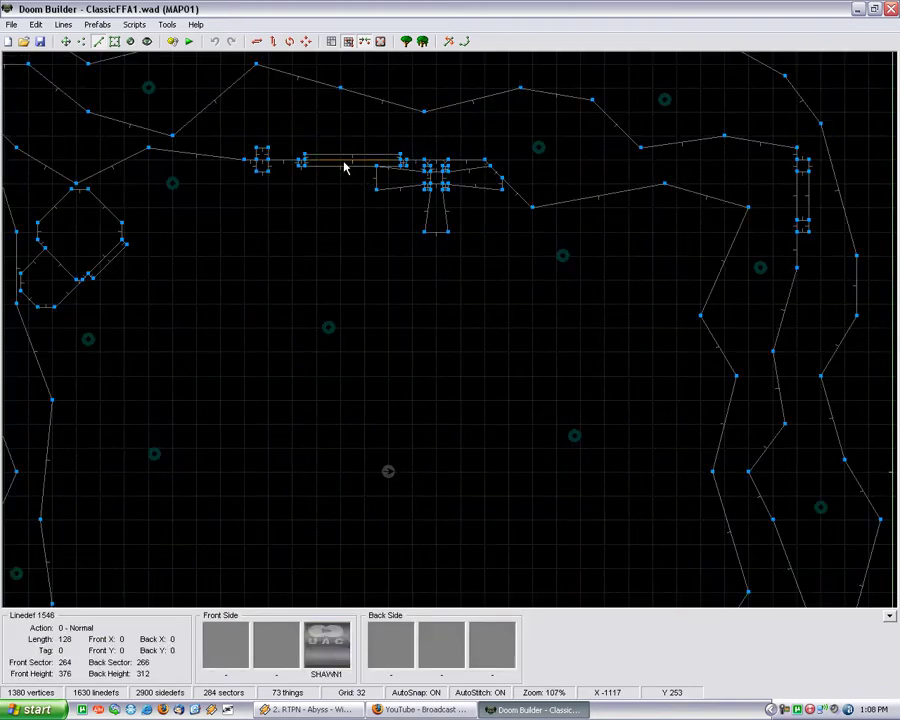
scroll(225, 135, down, 6)
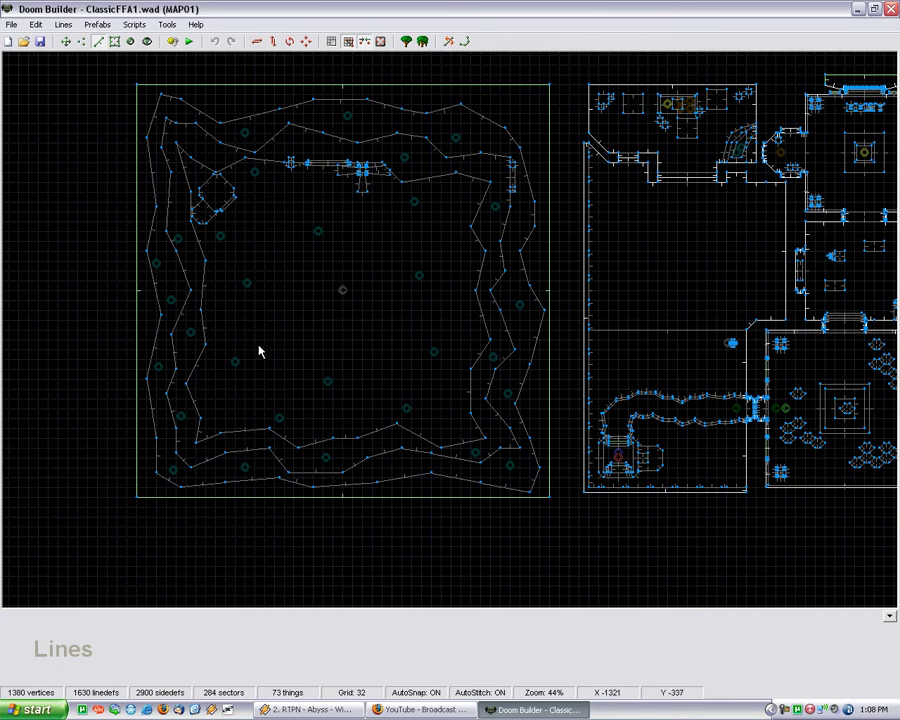
scroll(296, 140, down, 3)
scroll(494, 260, down, 2)
scroll(612, 254, up, 3)
scroll(266, 386, down, 2)
scroll(518, 316, up, 1)
scroll(518, 316, up, 1)
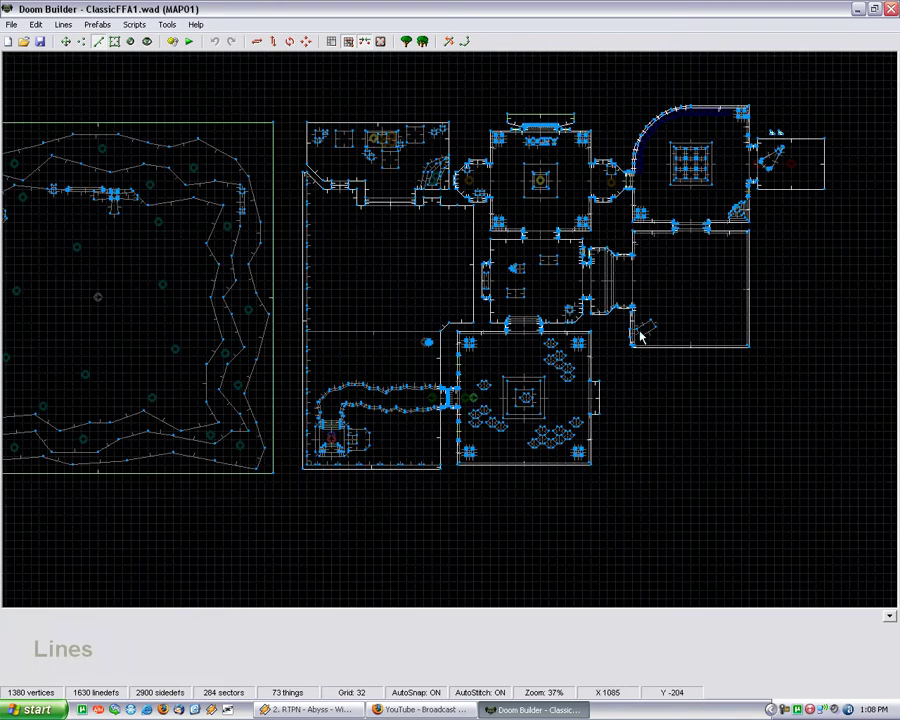
click(891, 10)
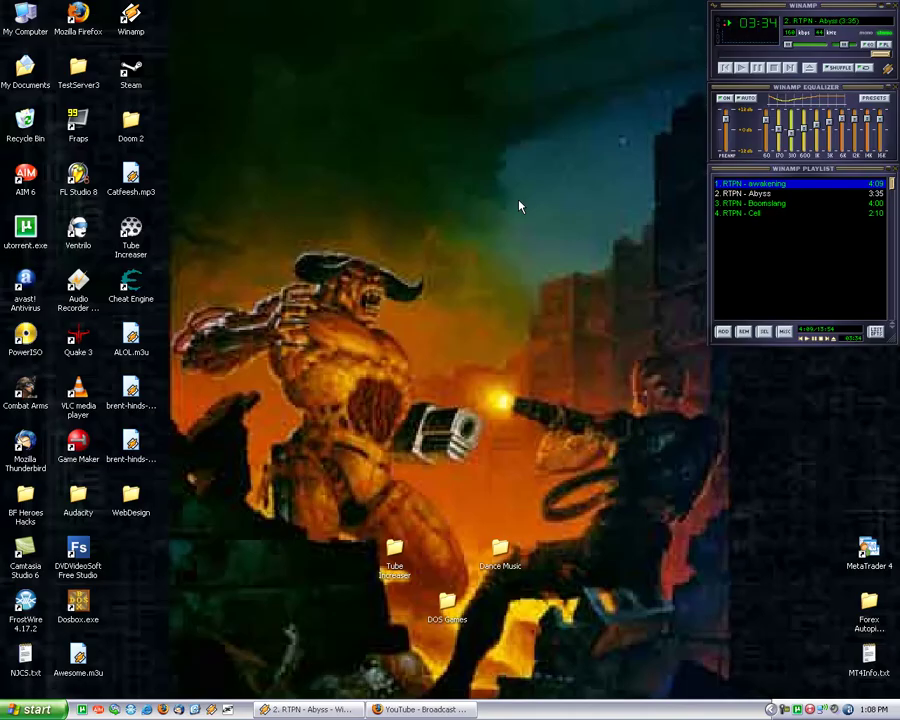